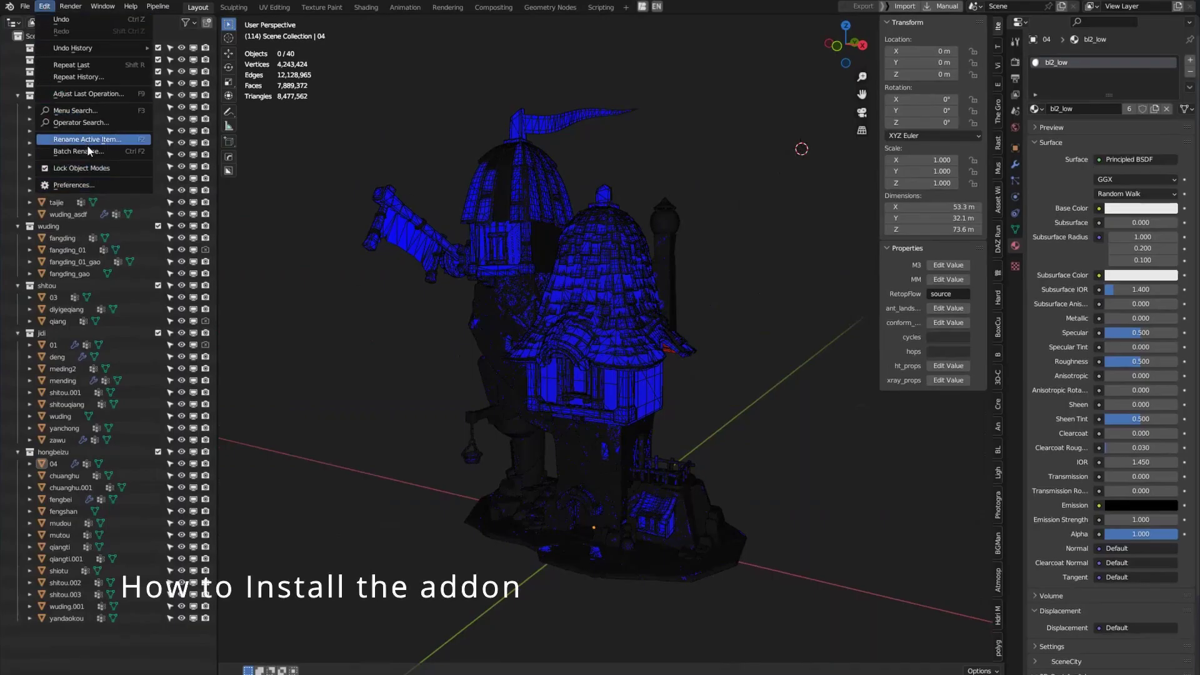
Install the bl2mar.zip add-on from the Desktop in the preferences and enable Object: BL2MAR.
{"action": "left_click", "coordinate": [82, 185]}
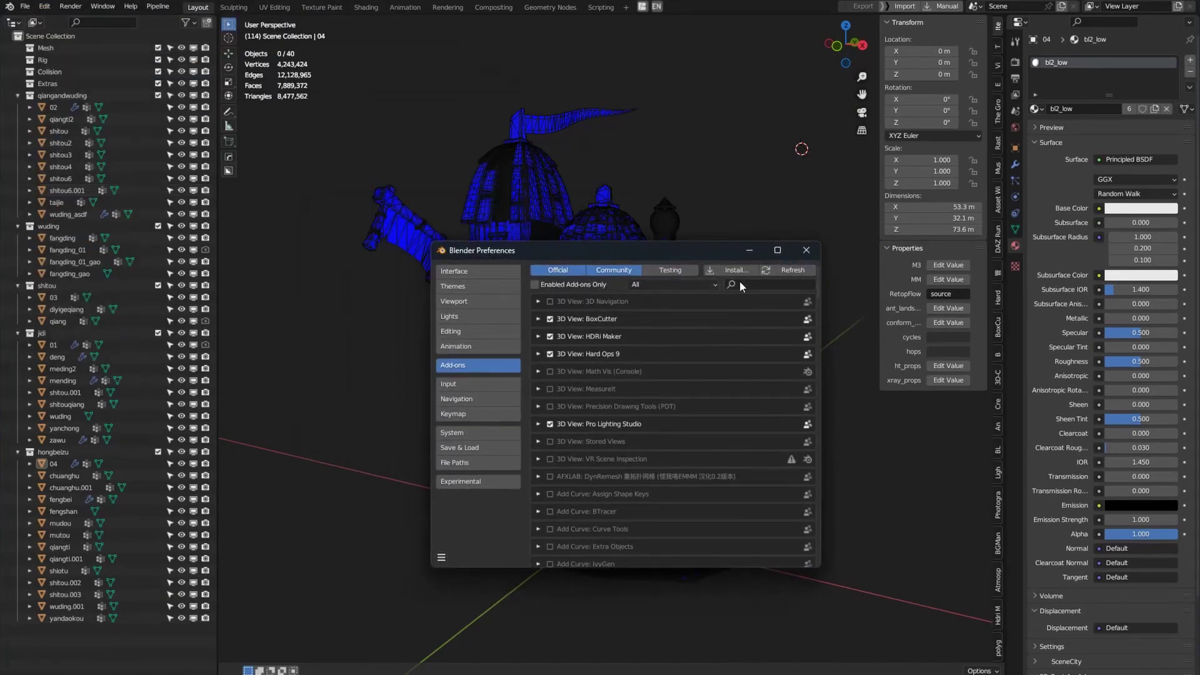
{"action": "left_click", "coordinate": [735, 275]}
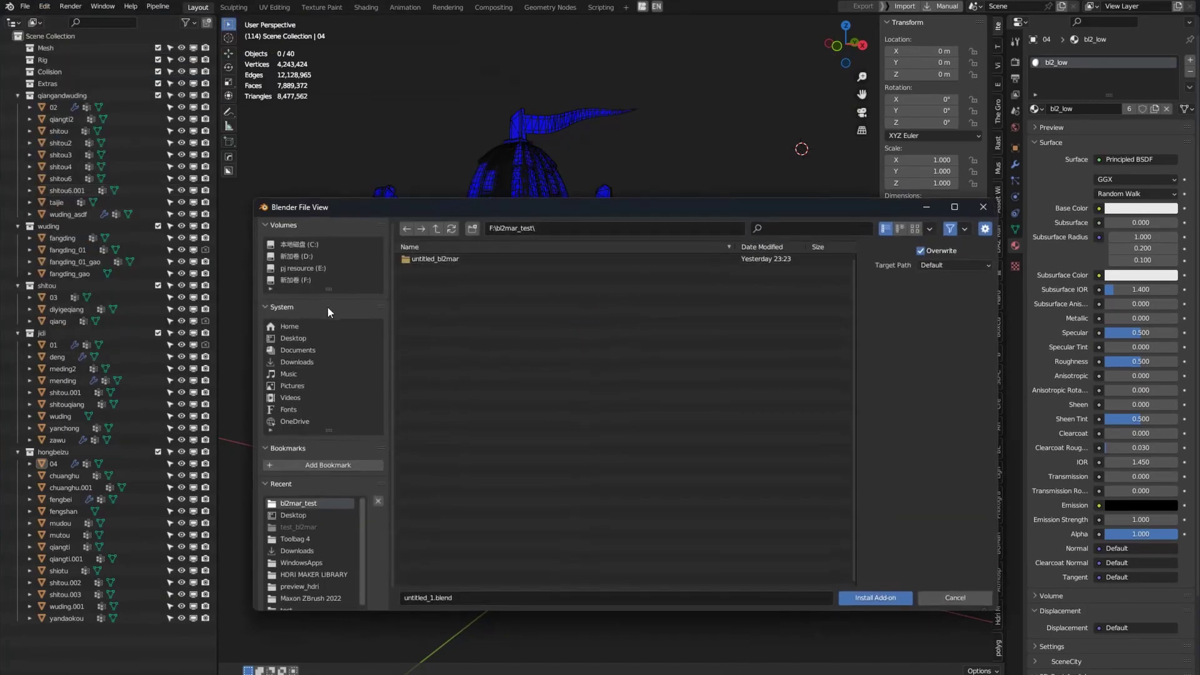
{"action": "left_click", "coordinate": [293, 338]}
{"action": "left_click", "coordinate": [434, 270]}
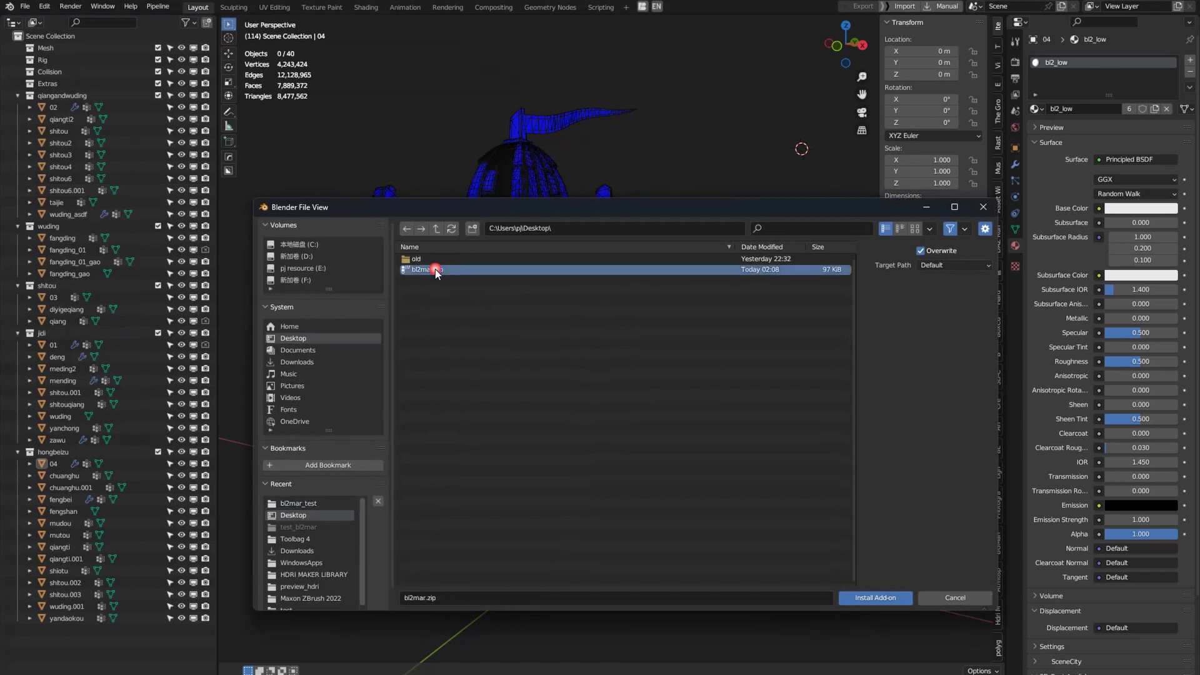
{"action": "left_click", "coordinate": [874, 598]}
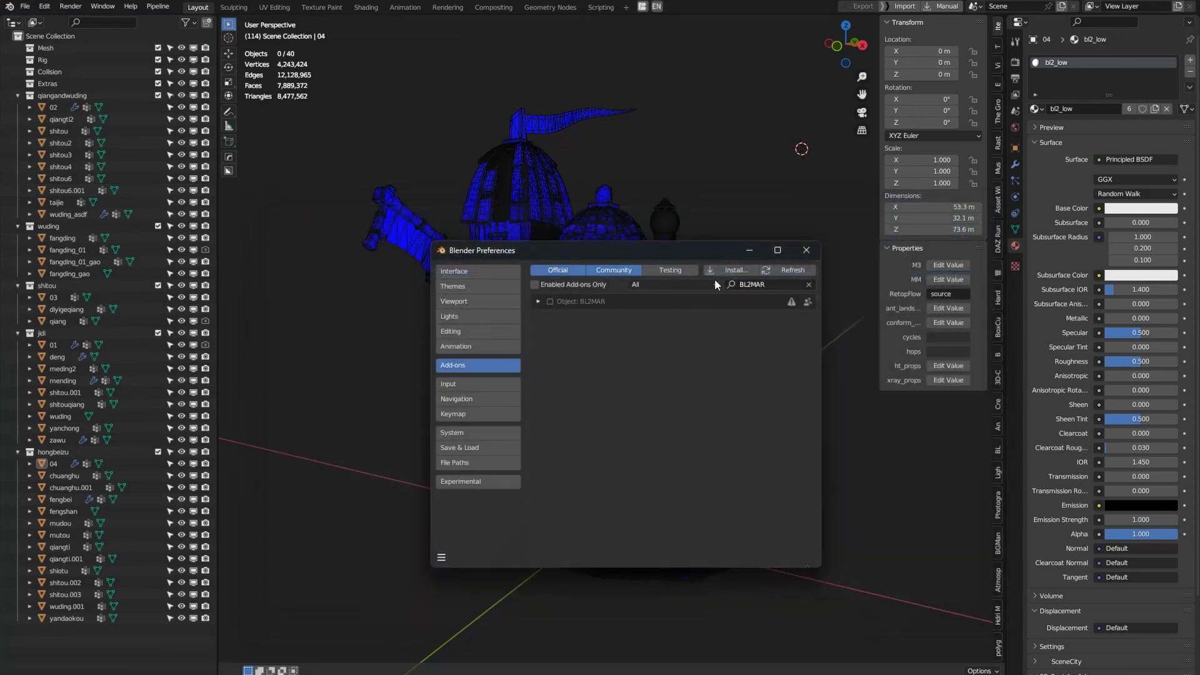
{"action": "left_click", "coordinate": [550, 301]}
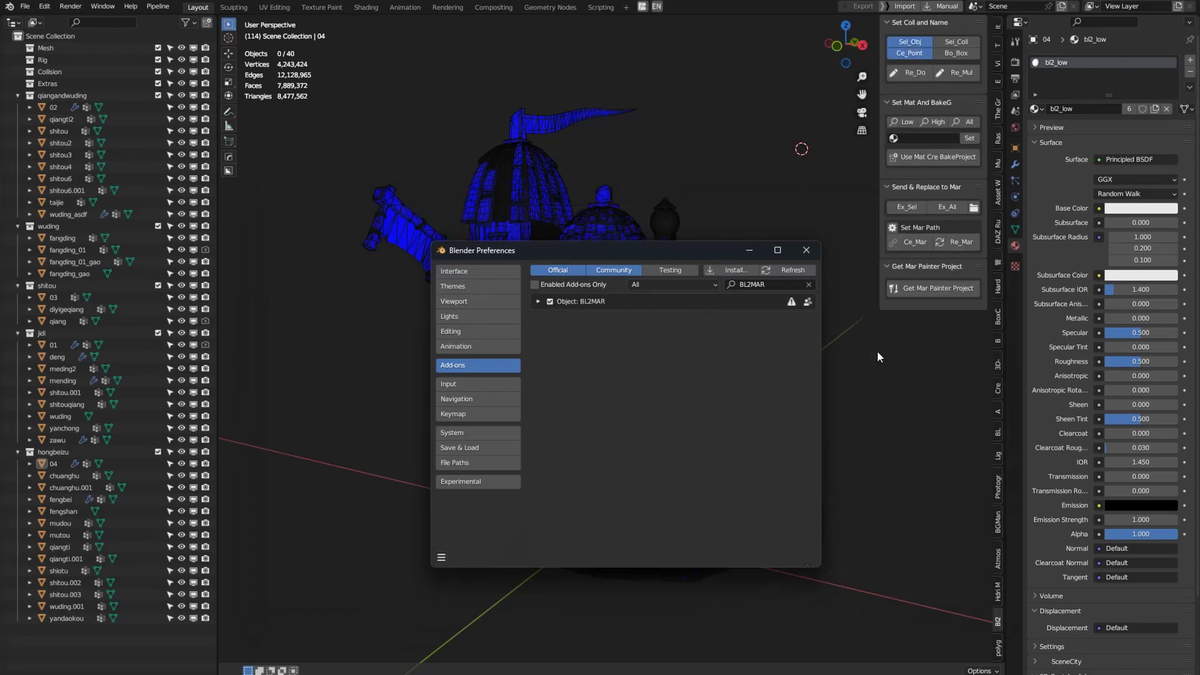
{"action": "left_click", "coordinate": [806, 250]}
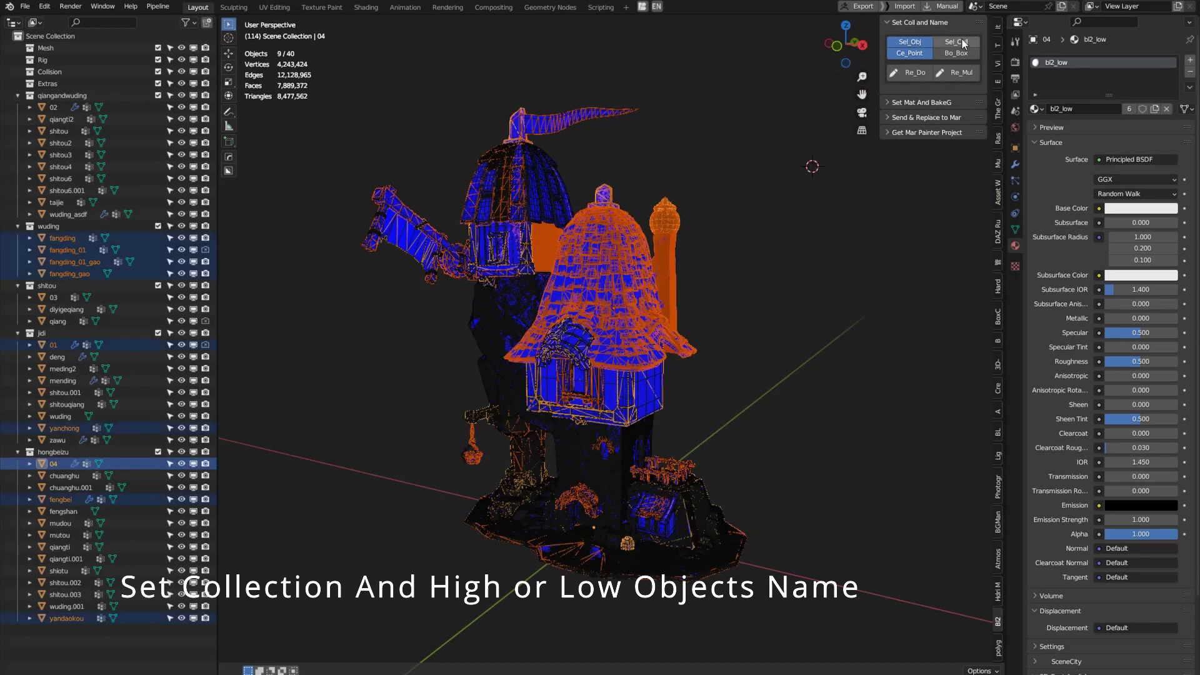
Switch the BL2MAR naming scope to Sel_Coll and open the list of collections it can use.
{"action": "left_click", "coordinate": [962, 43]}
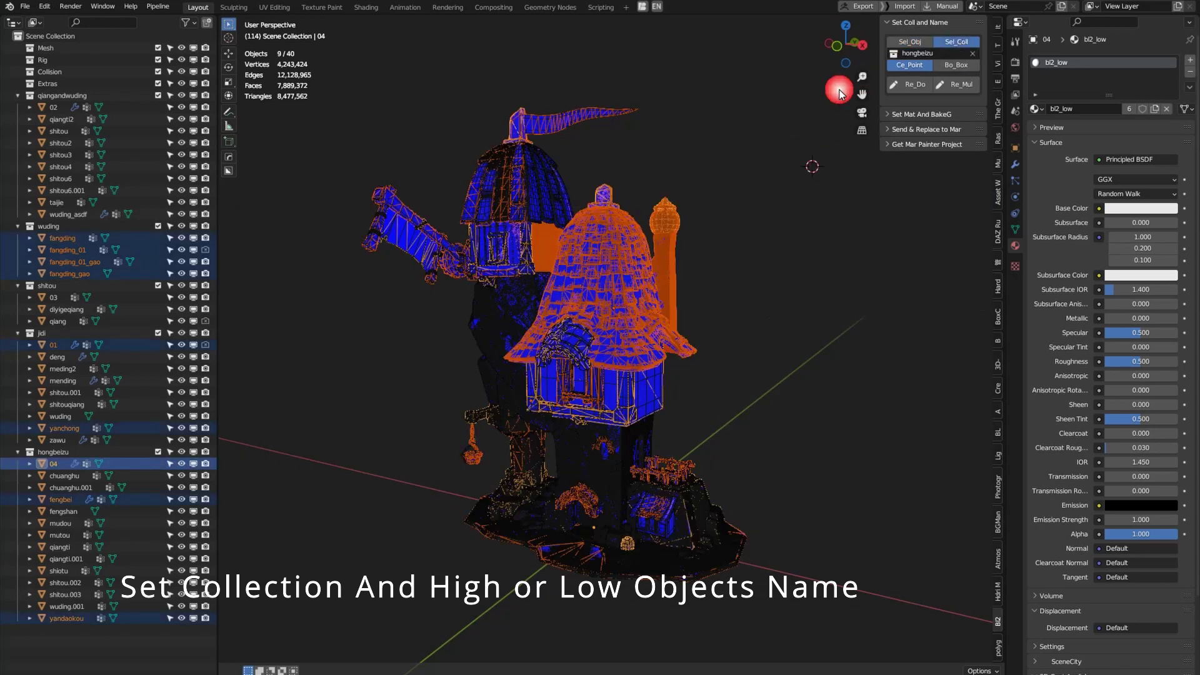
{"action": "left_click", "coordinate": [956, 54]}
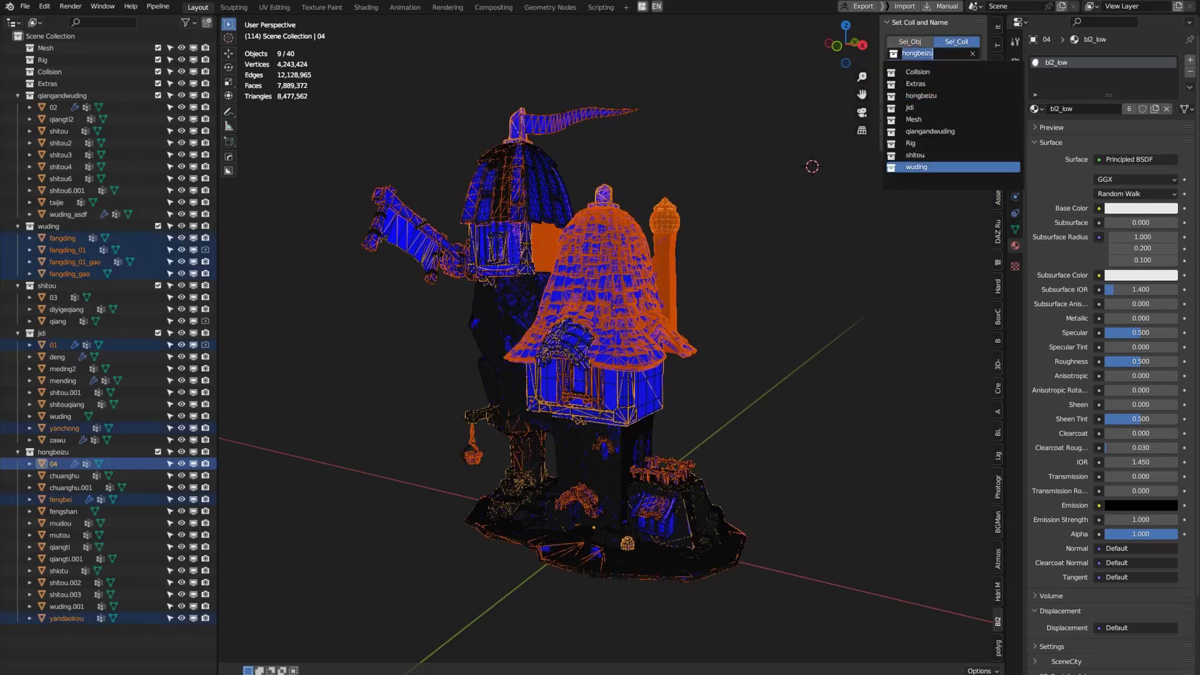
{"action": "left_click", "coordinate": [890, 74]}
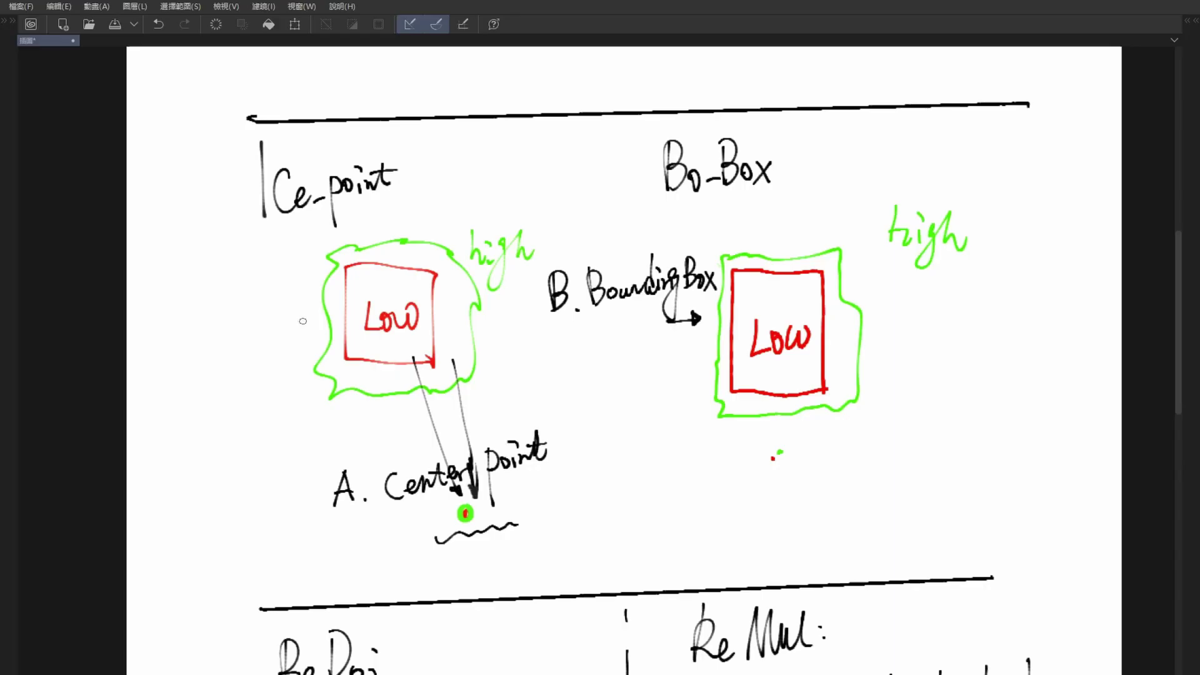
In the drawing app, examine the sketch comparing Ce_Point center-point matching with Bo_Box bounding-box matching.
{"action": "left_click_drag", "start_coordinate": [368, 451], "coordinate": [399, 362]}
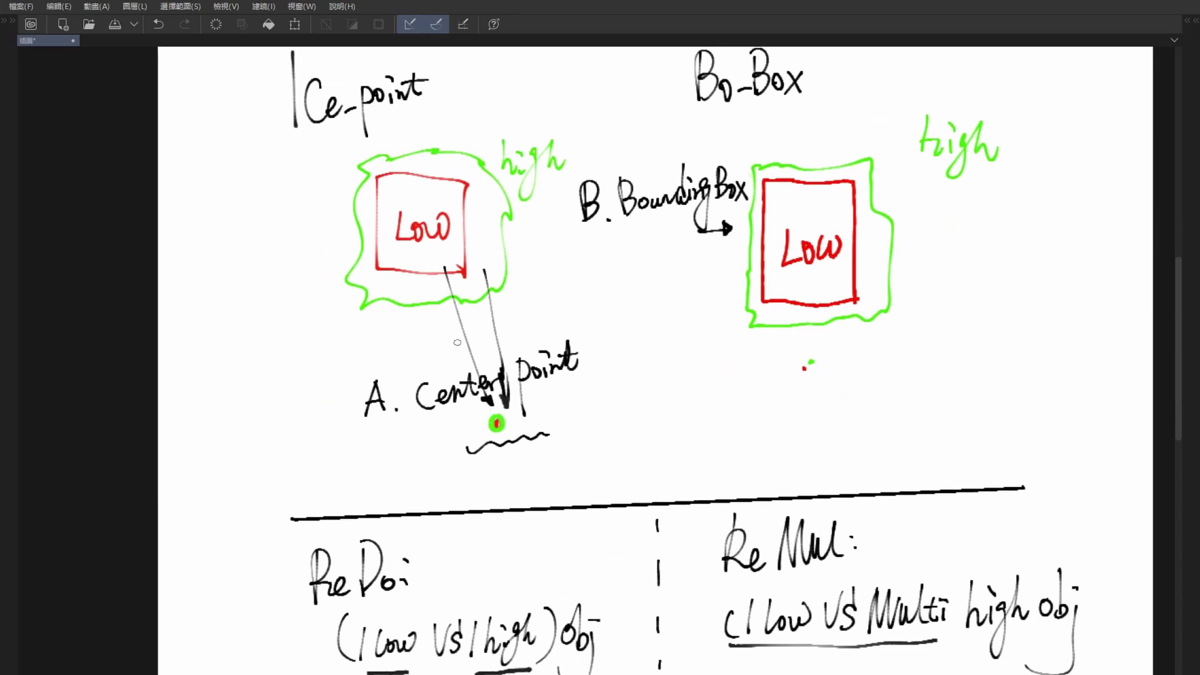
{"action": "left_click_drag", "start_coordinate": [516, 156], "coordinate": [478, 174]}
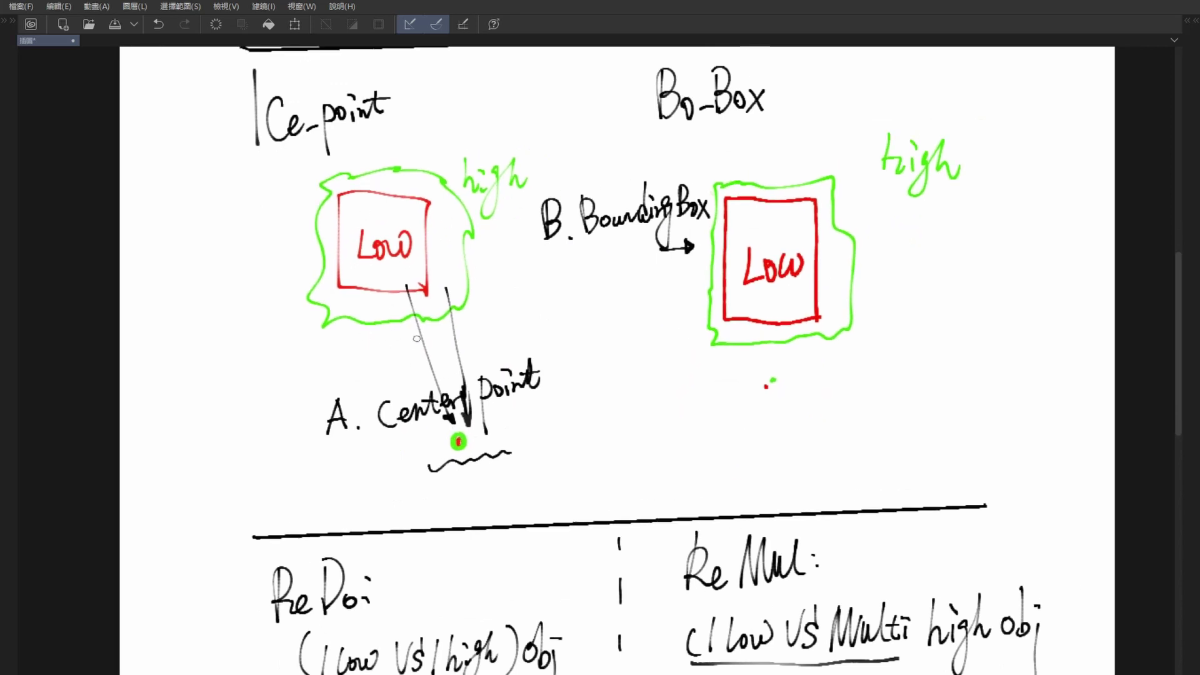
{"action": "left_click_drag", "start_coordinate": [416, 338], "coordinate": [273, 386]}
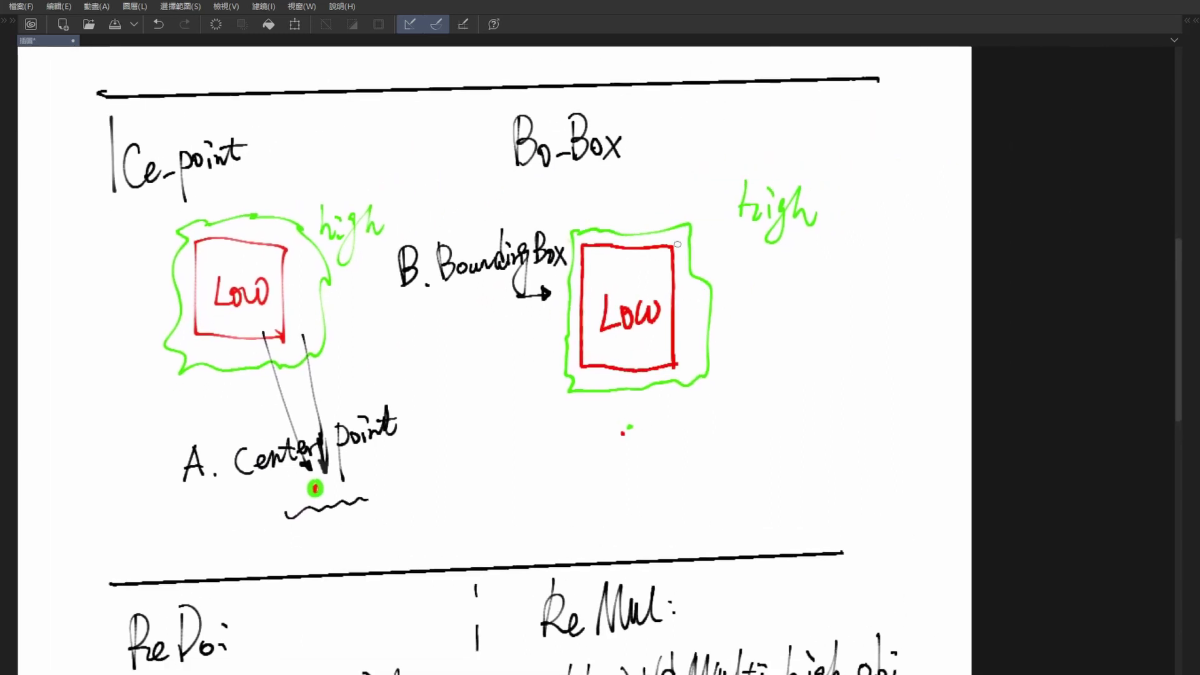
{"action": "left_click_drag", "start_coordinate": [543, 357], "coordinate": [619, 304]}
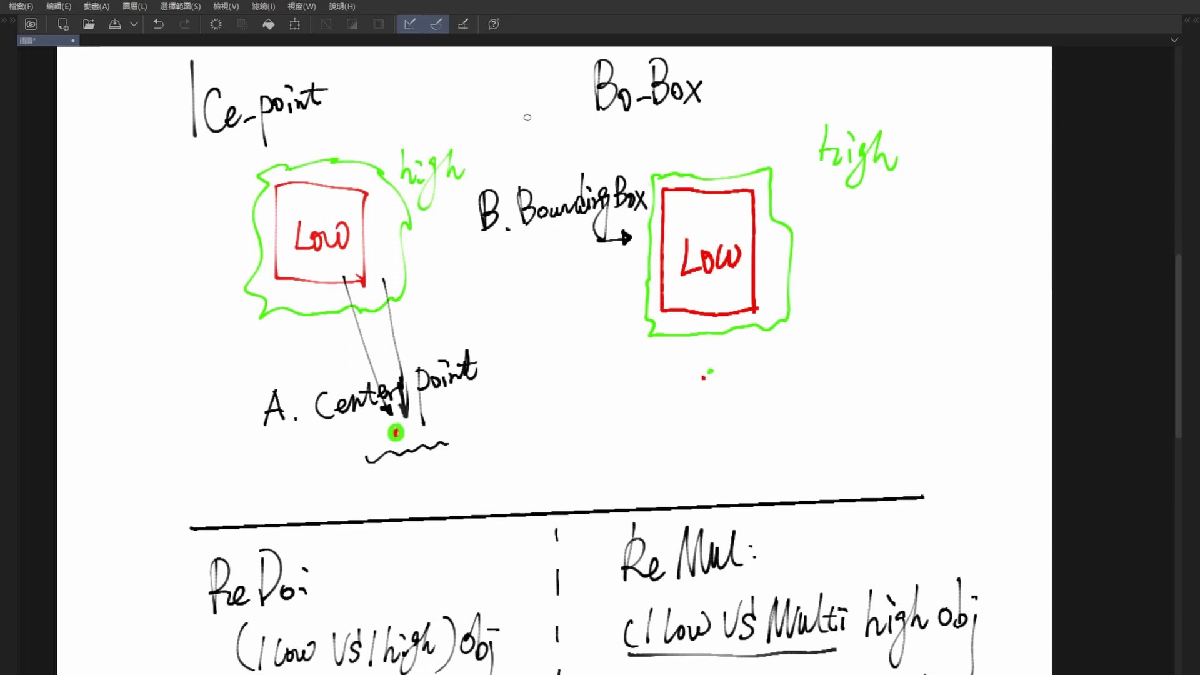
{"action": "left_click_drag", "start_coordinate": [539, 401], "coordinate": [565, 249]}
{"action": "left_click_drag", "start_coordinate": [636, 196], "coordinate": [583, 290]}
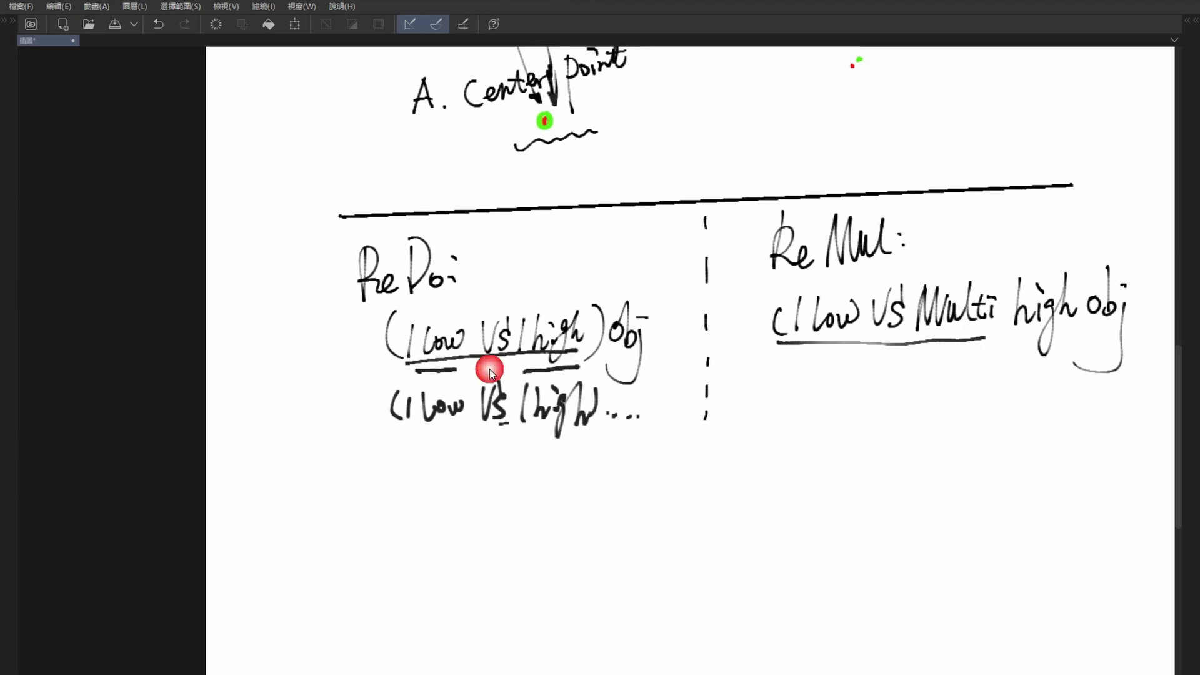
Undo the last underline, then underline the second "1 low vs 1 high" line and the "1 low vs Multi" note.
{"action": "key", "text": "ctrl+z"}
{"action": "left_click_drag", "start_coordinate": [395, 439], "coordinate": [495, 450]}
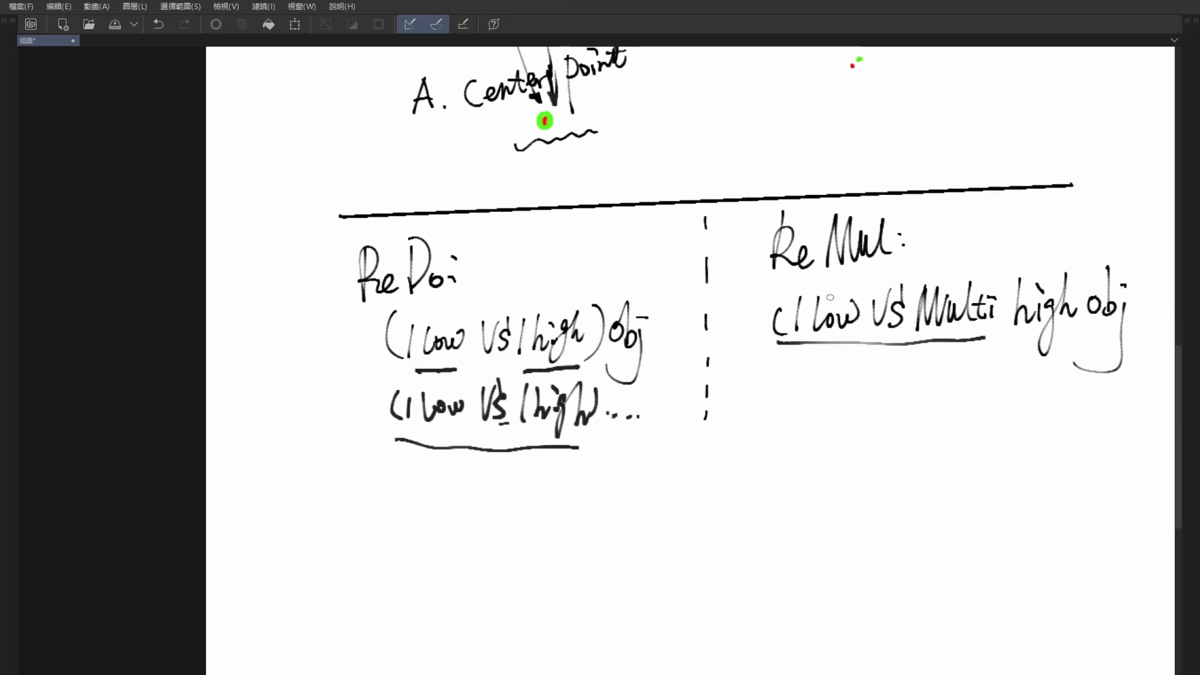
{"action": "middle_click_drag", "start_coordinate": [839, 353], "coordinate": [729, 357]}
{"action": "left_click_drag", "start_coordinate": [791, 350], "coordinate": [890, 351]}
{"action": "left_click_drag", "start_coordinate": [889, 351], "coordinate": [942, 355]}
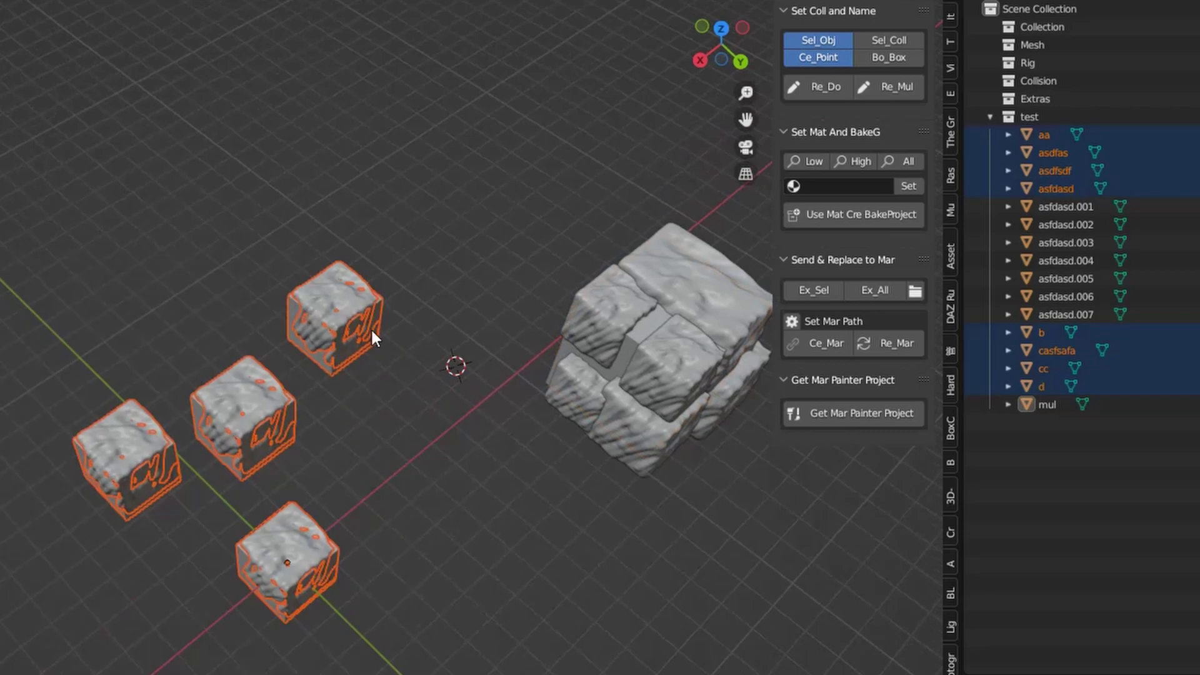
In Blender, select all four overlapping pairs of small cubes and name them as one-low-to-one-high pairs with Re_Do.
{"action": "left_click", "coordinate": [372, 300]}
{"action": "left_click", "coordinate": [381, 298]}
{"action": "left_click_drag", "start_coordinate": [338, 259], "coordinate": [402, 373]}
{"action": "left_click_drag", "start_coordinate": [211, 418], "coordinate": [214, 463]}
{"action": "left_click_drag", "start_coordinate": [68, 374], "coordinate": [184, 524]}
{"action": "left_click_drag", "start_coordinate": [204, 479], "coordinate": [375, 628]}
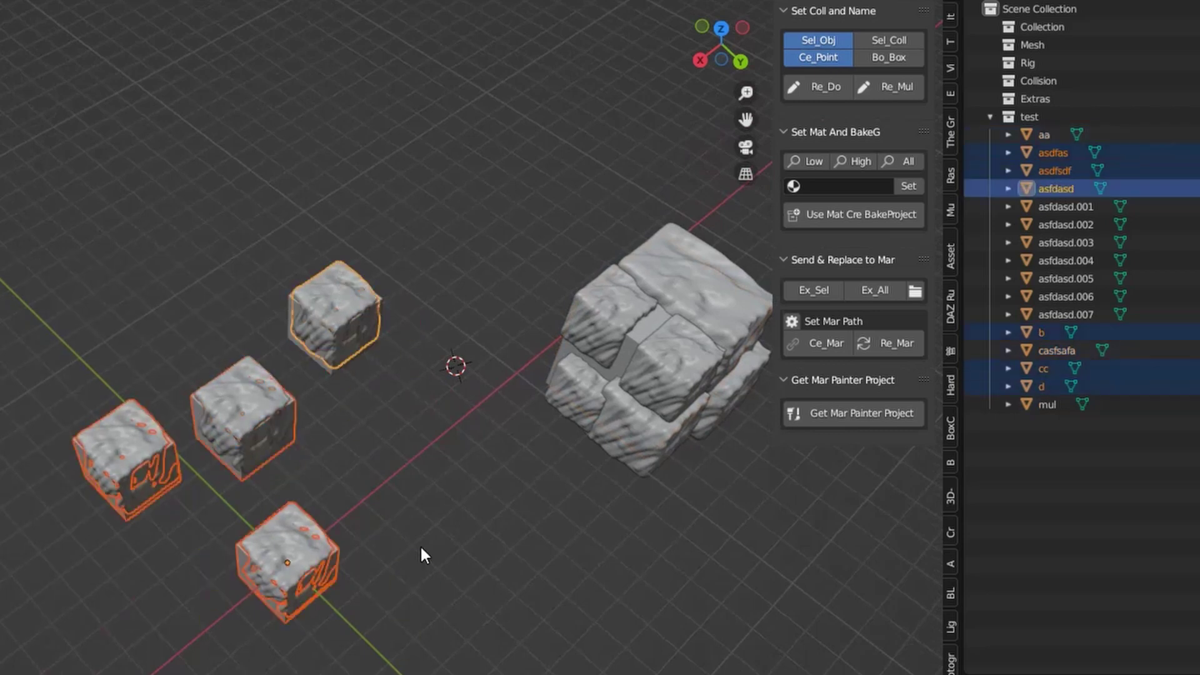
{"action": "left_click_drag", "start_coordinate": [5, 236], "coordinate": [420, 669]}
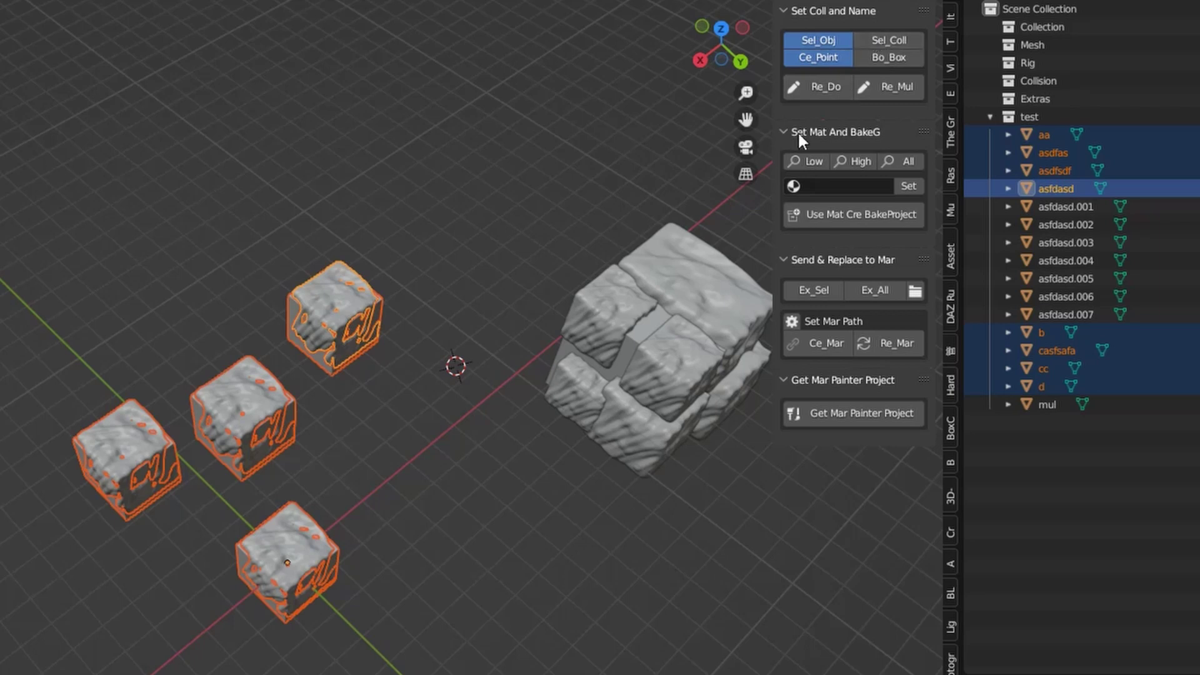
{"action": "left_click", "coordinate": [822, 87]}
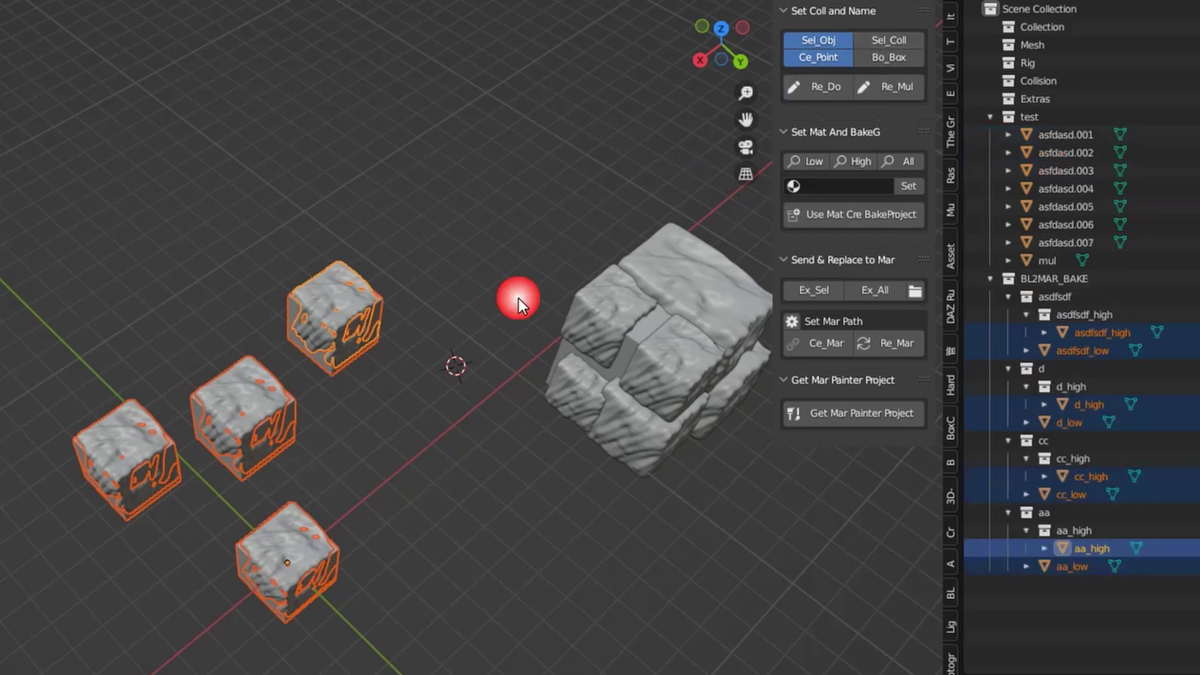
Select the small cubes one after another to check their high and low names in the BL2MAR_BAKE collections.
{"action": "left_click", "coordinate": [327, 314]}
{"action": "left_click", "coordinate": [1038, 552]}
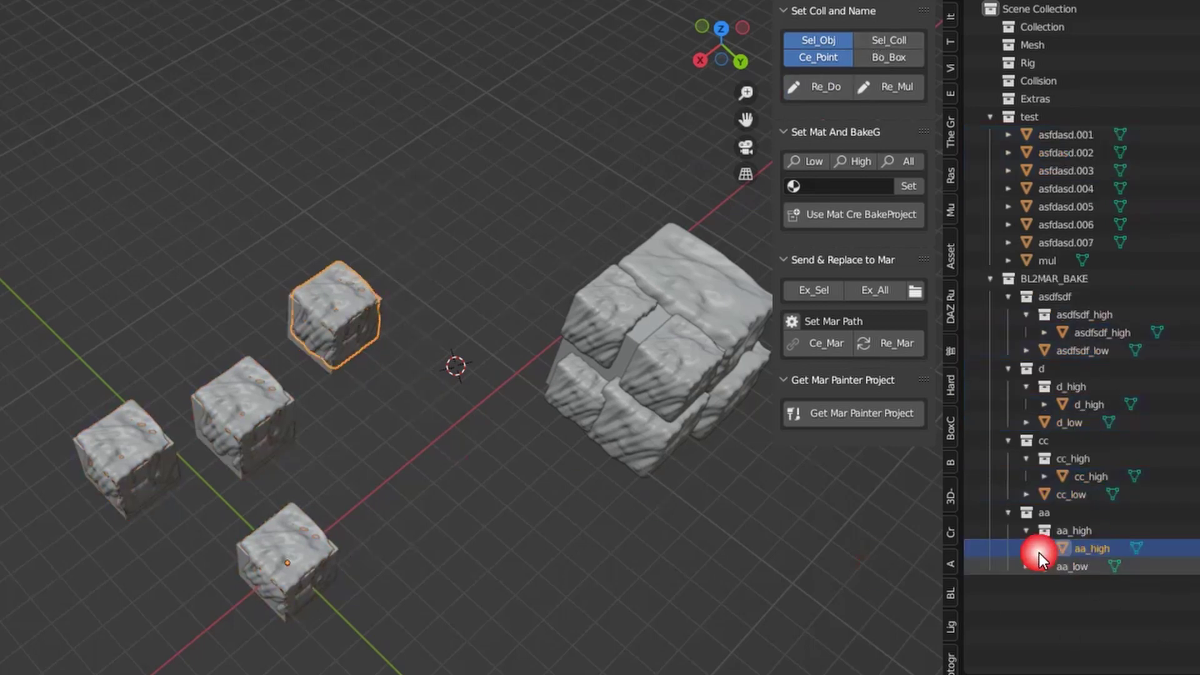
{"action": "left_click", "coordinate": [283, 445]}
{"action": "left_click", "coordinate": [1082, 481]}
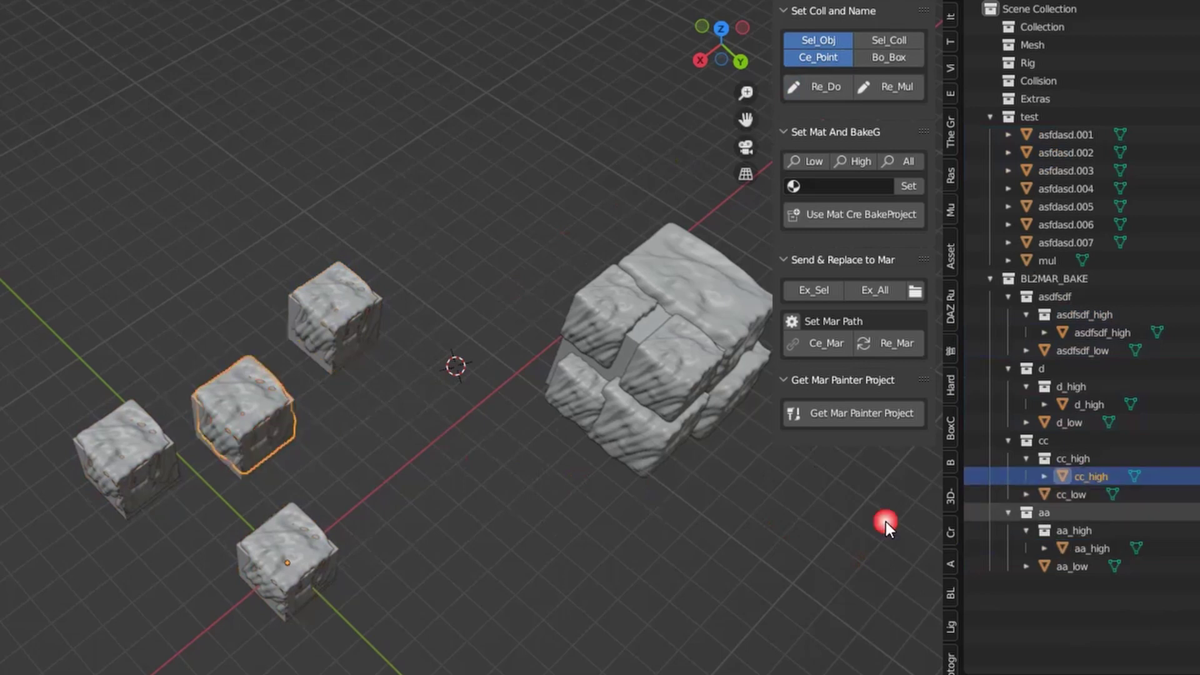
{"action": "left_click_drag", "start_coordinate": [89, 384], "coordinate": [164, 478]}
{"action": "left_click_drag", "start_coordinate": [318, 550], "coordinate": [393, 594]}
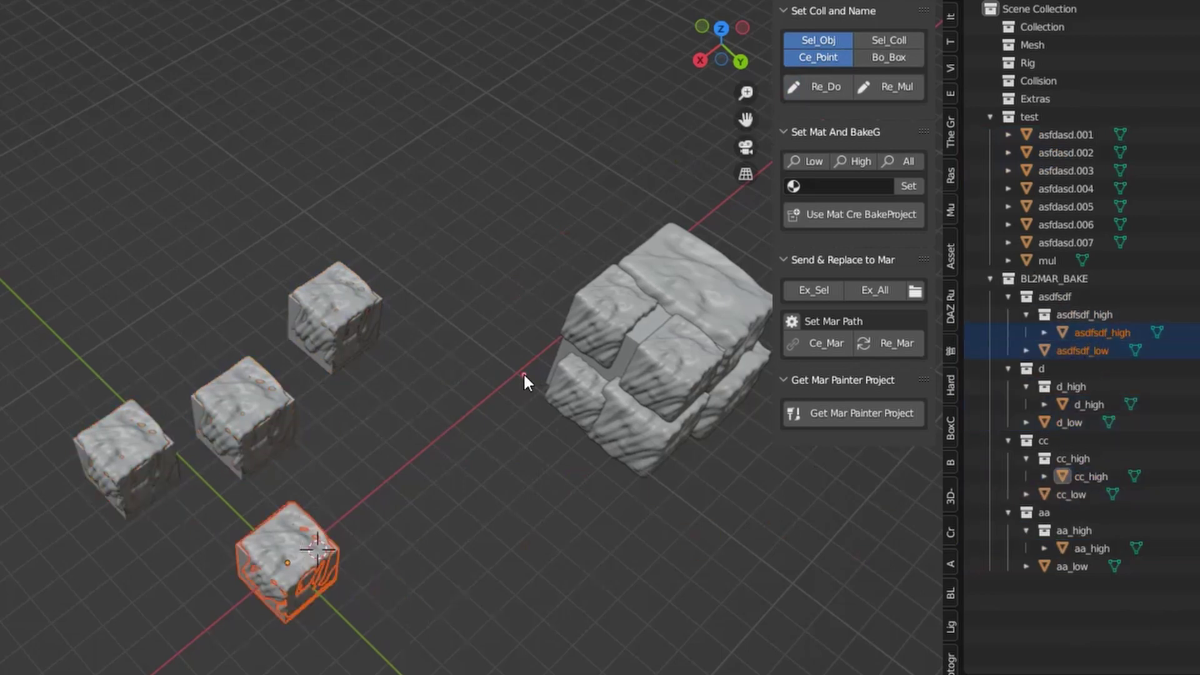
Select the large multi-piece stone block and run Re_Mul on it, then collapse and re-expand the mul_high collection.
{"action": "scroll", "coordinate": [525, 378], "scroll_direction": "down", "scroll_amount": 2}
{"action": "middle_click_drag", "start_coordinate": [558, 405], "coordinate": [473, 452], "text": "shift"}
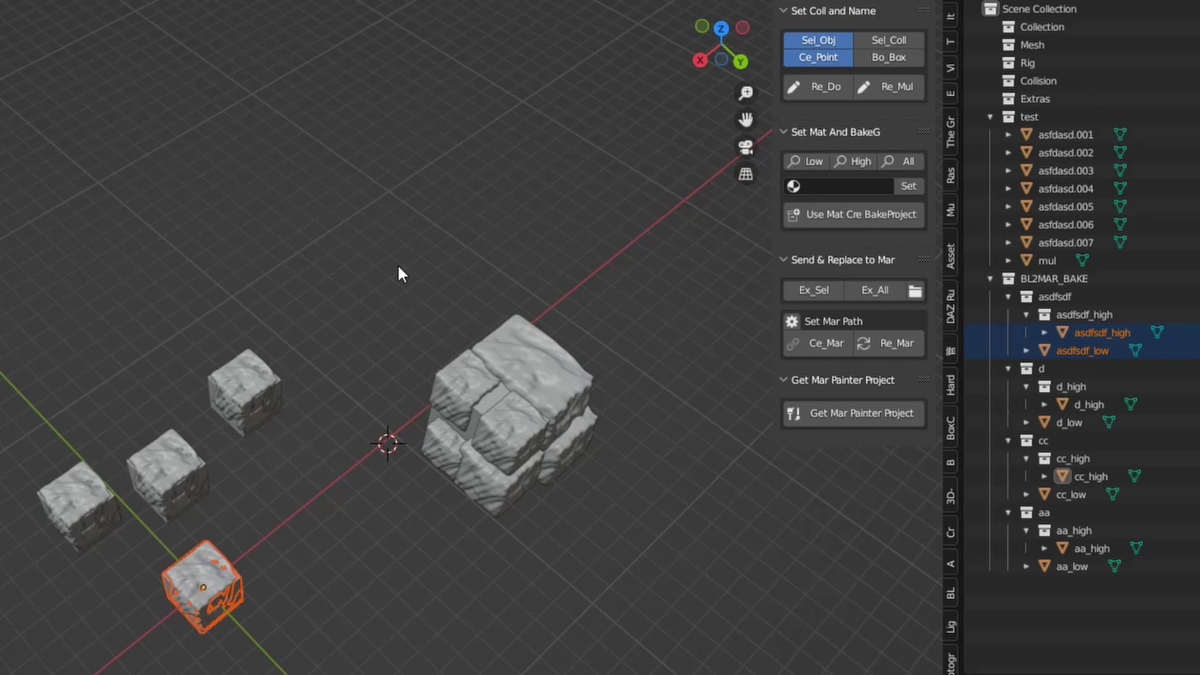
{"action": "left_click_drag", "start_coordinate": [398, 272], "coordinate": [637, 469]}
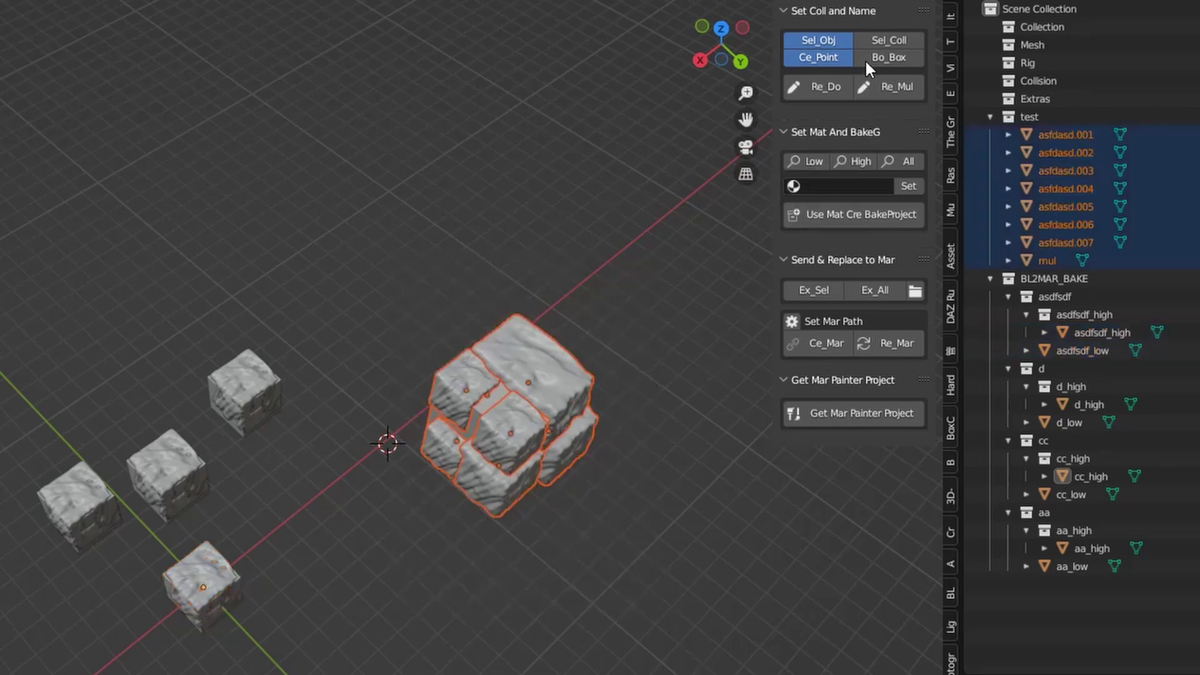
{"action": "left_click", "coordinate": [902, 89]}
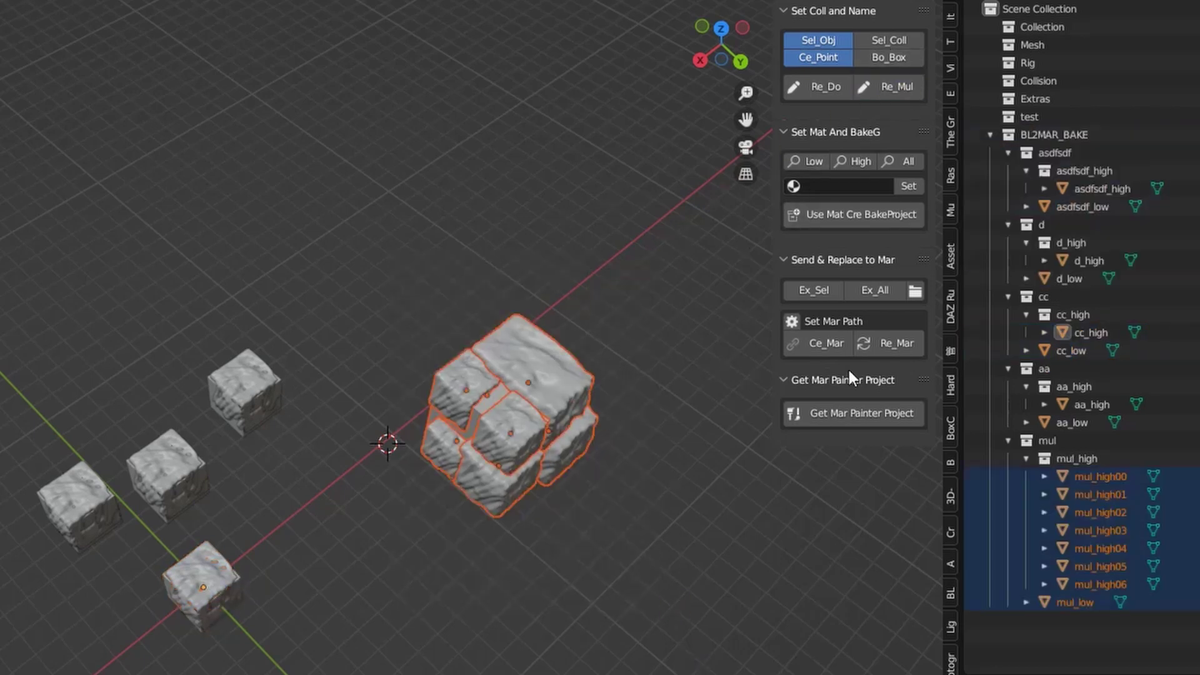
{"action": "left_click", "coordinate": [1026, 459]}
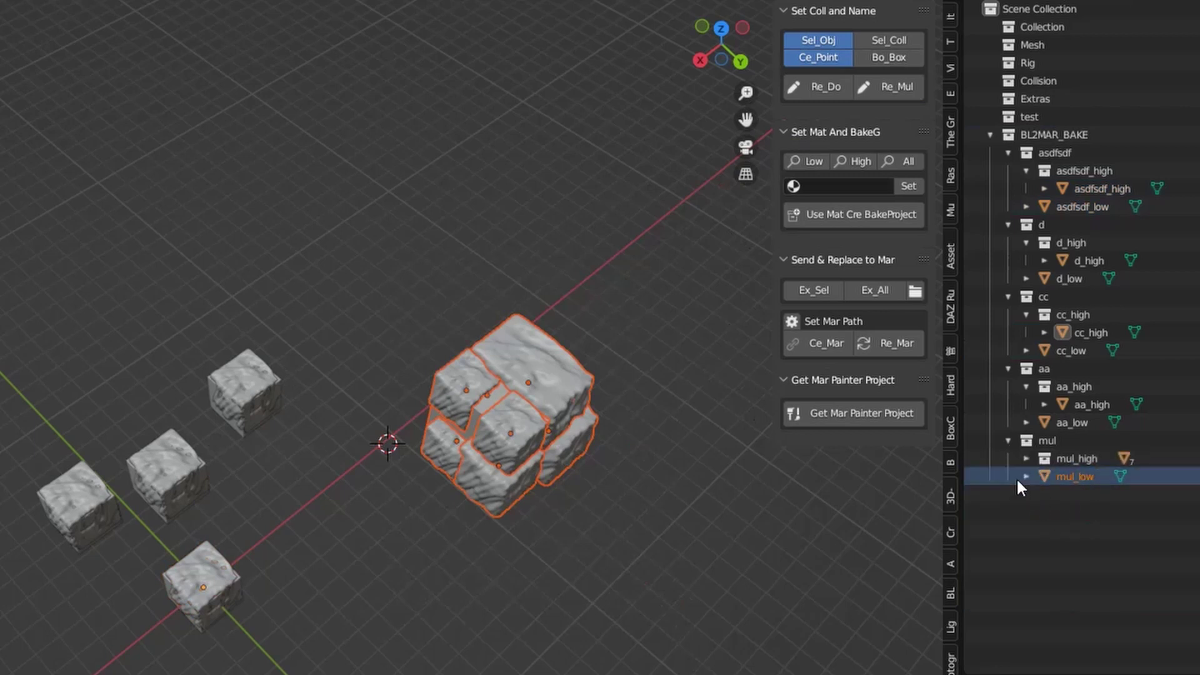
{"action": "left_click", "coordinate": [1025, 459]}
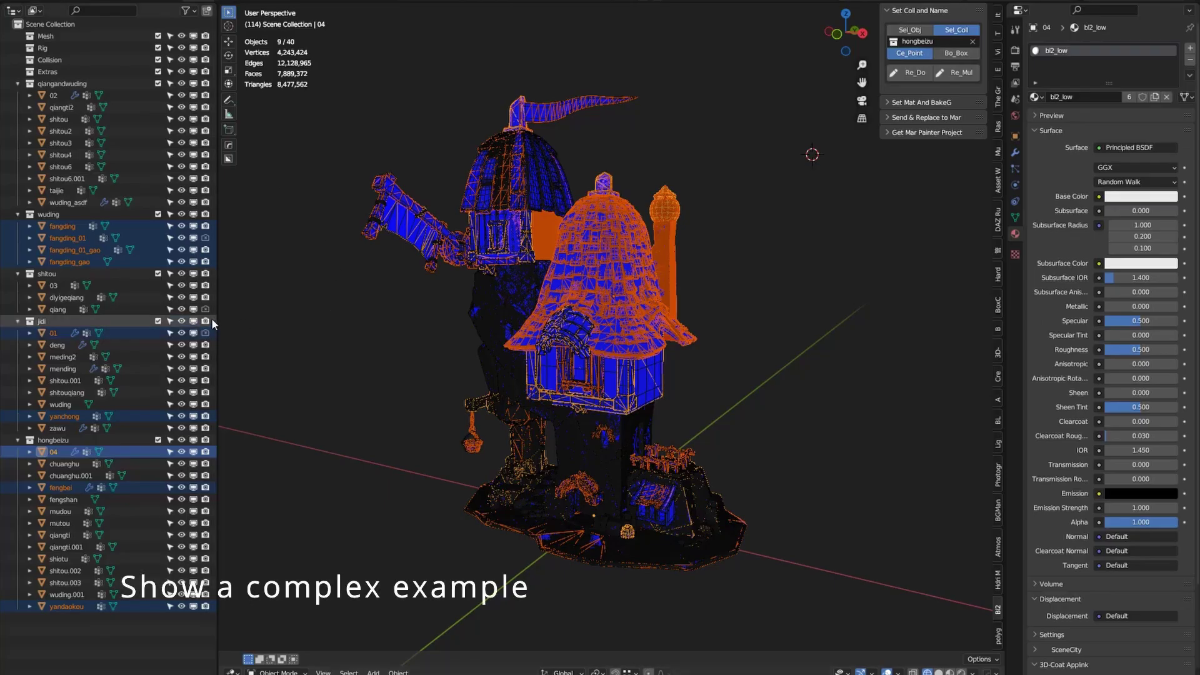
Deselect everything in the tower scene, toggle the hongbeizu collection's visibility to inspect it, and run Re_Mul on that collection.
{"action": "key", "text": "alt+a"}
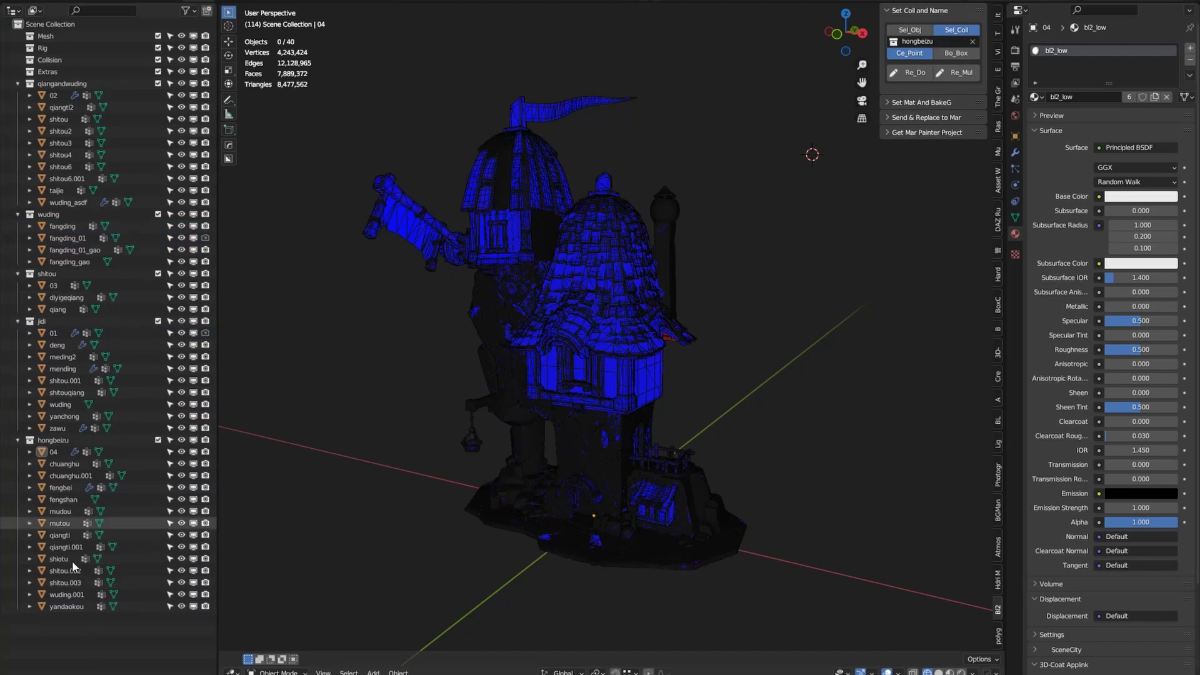
{"action": "left_click", "coordinate": [180, 440]}
{"action": "left_click", "coordinate": [180, 440]}
{"action": "middle_click_drag", "start_coordinate": [294, 365], "coordinate": [321, 365]}
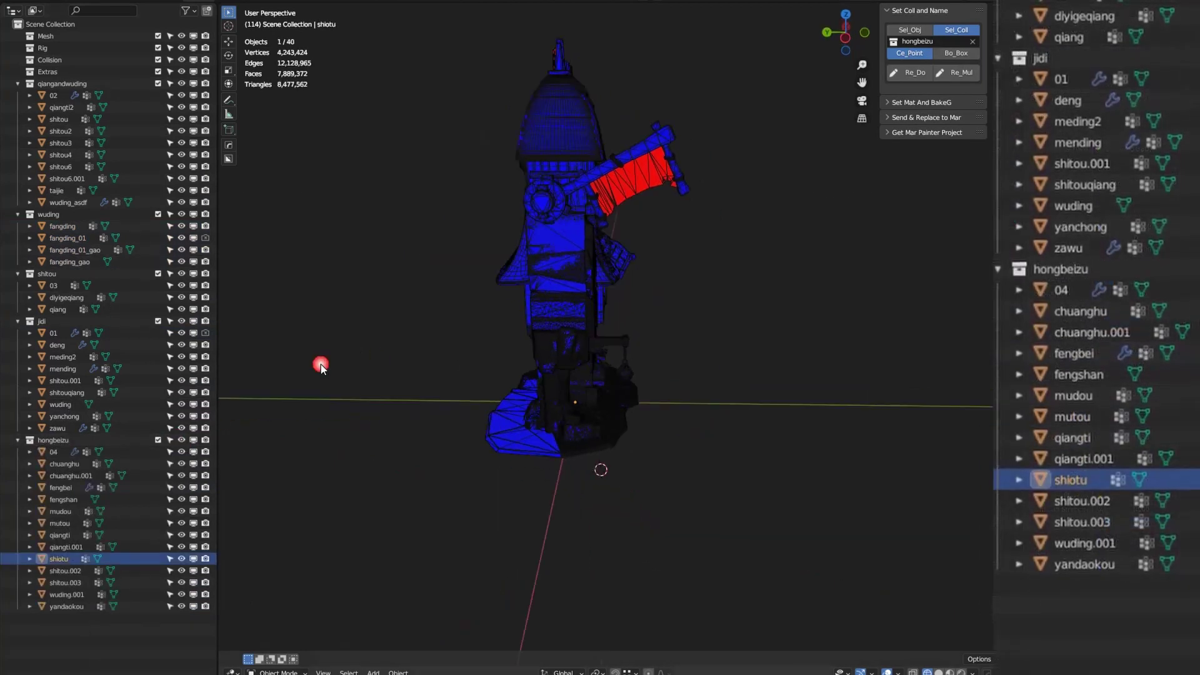
{"action": "left_click", "coordinate": [960, 73]}
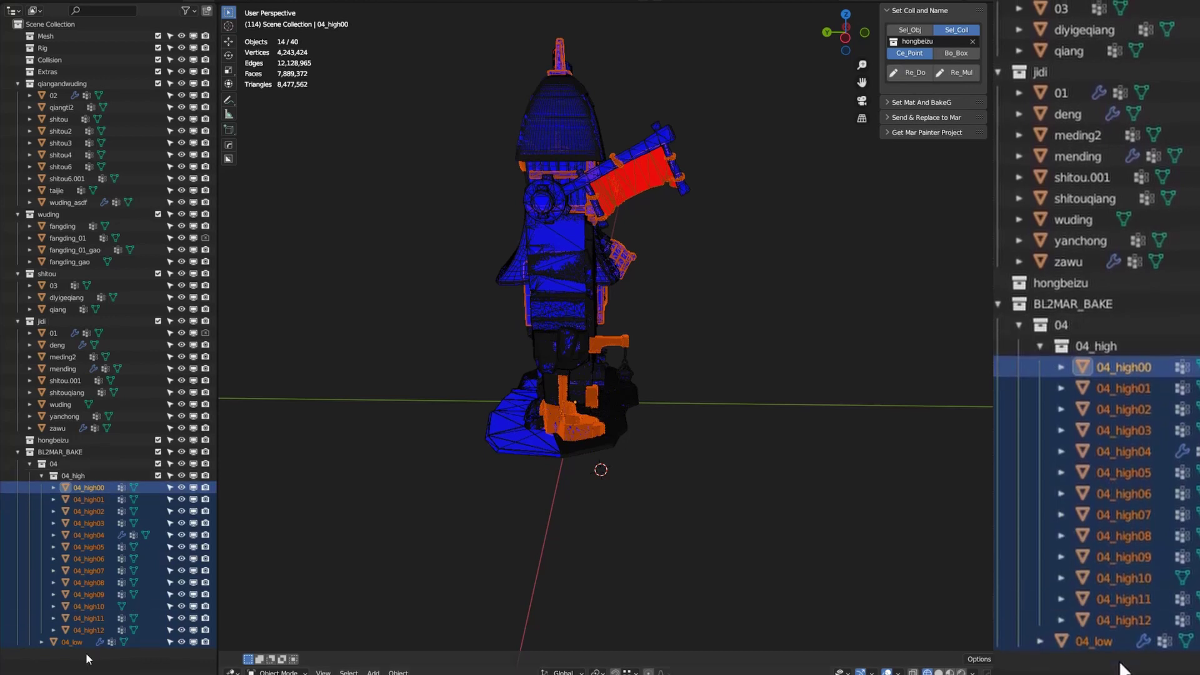
Check several renamed objects in the 04_high collection and hide the whole 04 collection in the viewport.
{"action": "left_click", "coordinate": [81, 499]}
{"action": "left_click", "coordinate": [81, 559]}
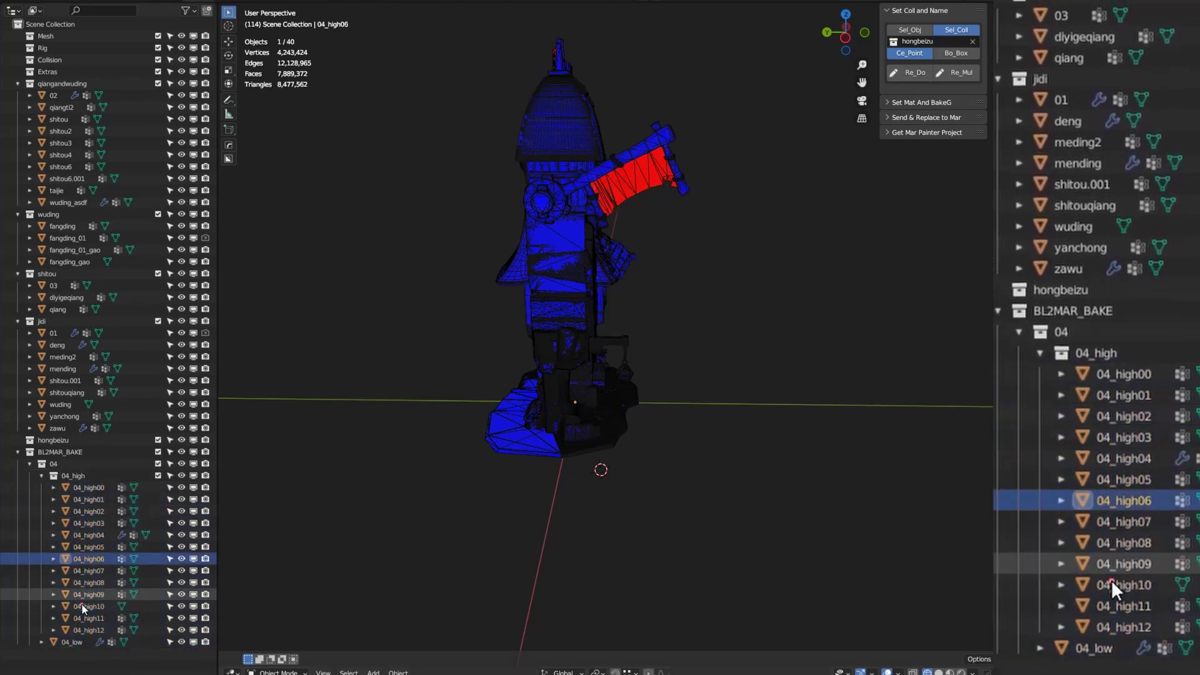
{"action": "left_click", "coordinate": [81, 618]}
{"action": "left_click", "coordinate": [81, 629]}
{"action": "left_click", "coordinate": [80, 462]}
{"action": "left_click", "coordinate": [181, 463]}
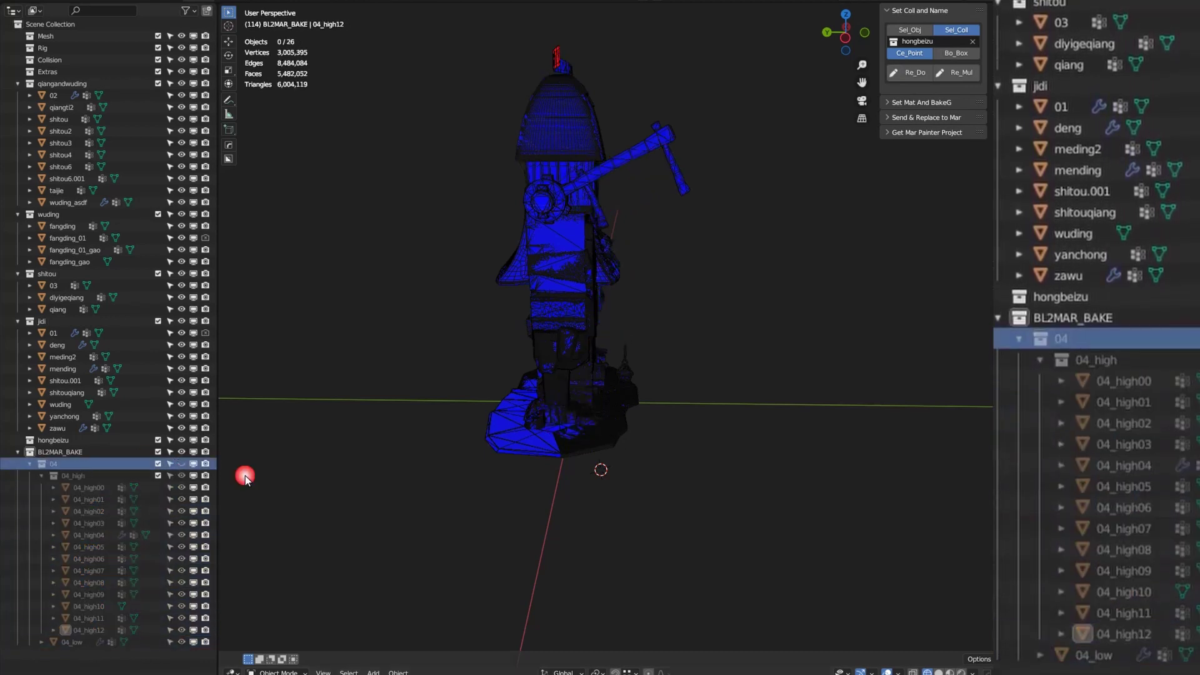
{"action": "middle_click_drag", "start_coordinate": [247, 476], "coordinate": [408, 385]}
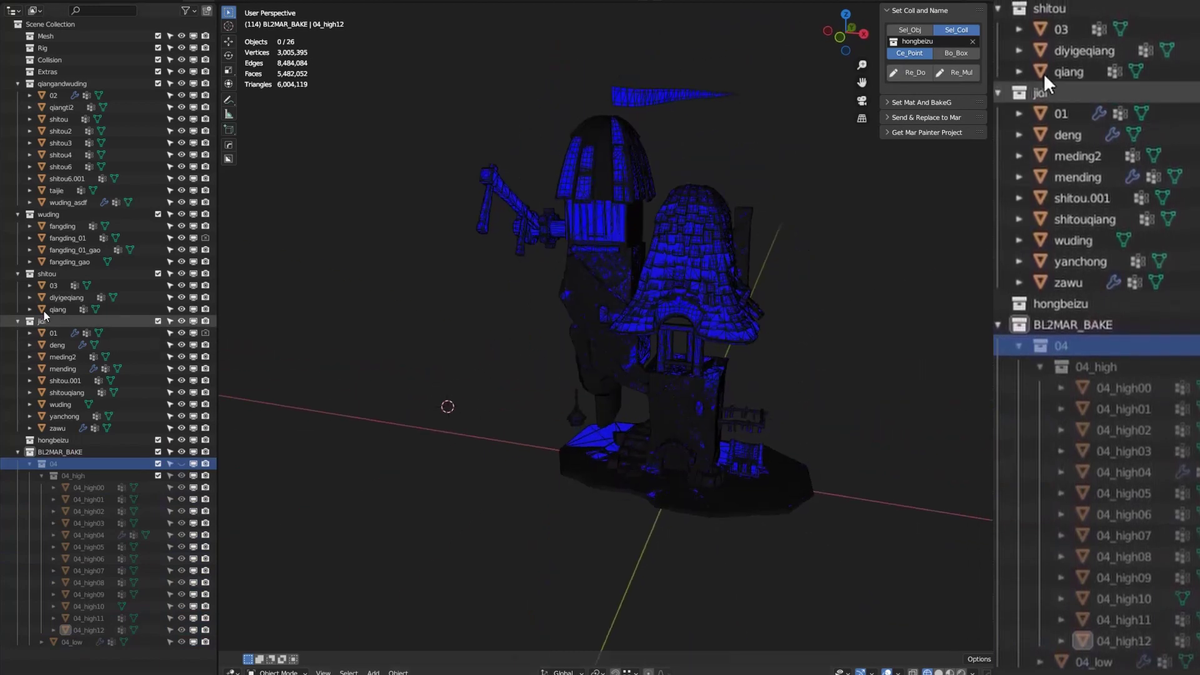
Select object 01 in the jidi collection, choose jidi as the source collection, and run Re_Mul on it.
{"action": "left_click", "coordinate": [53, 335]}
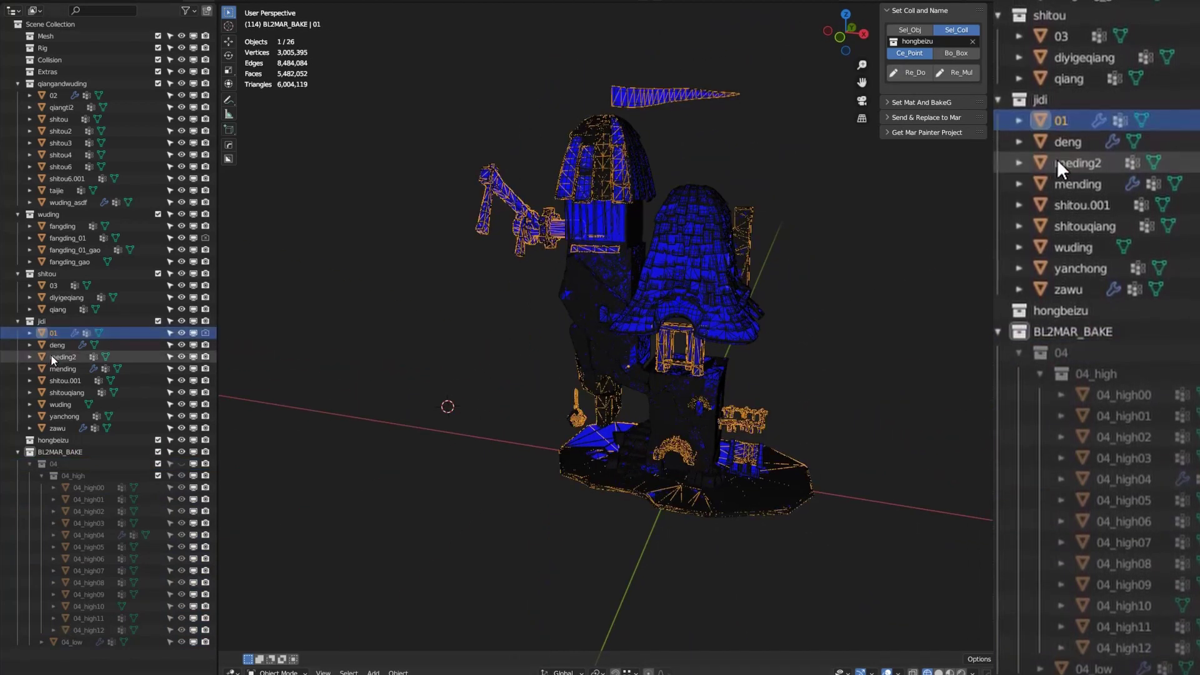
{"action": "left_click", "coordinate": [52, 357]}
{"action": "left_click", "coordinate": [50, 380]}
{"action": "left_click", "coordinate": [50, 335]}
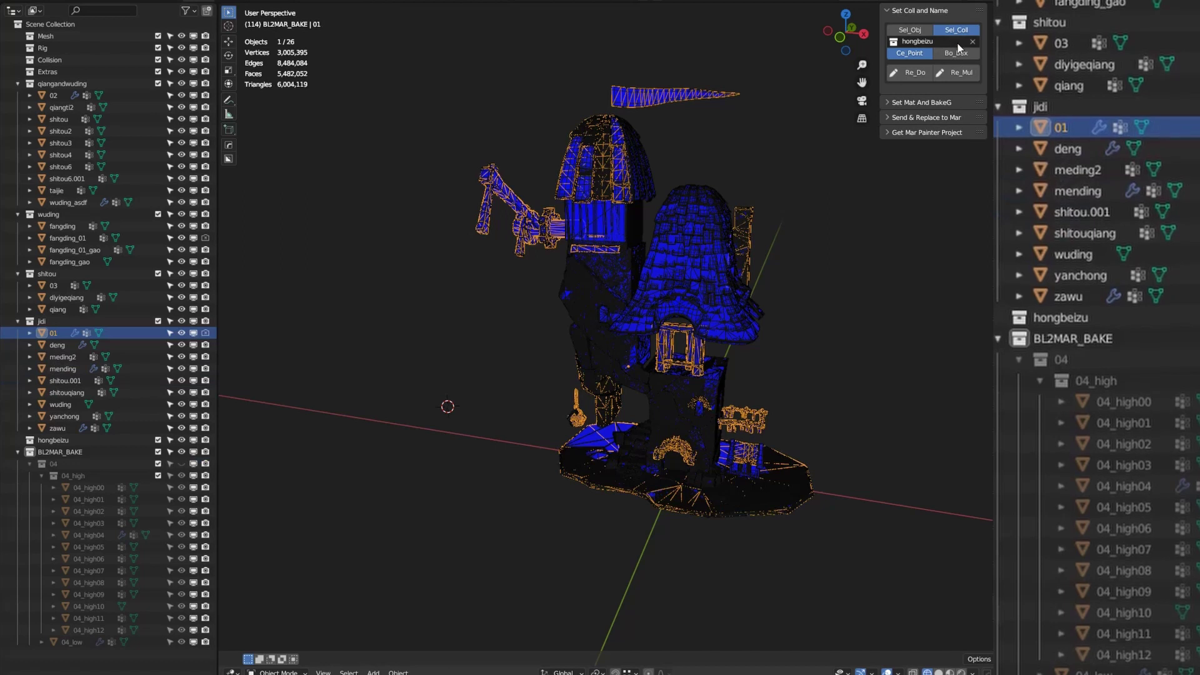
{"action": "left_click", "coordinate": [949, 43]}
{"action": "left_click", "coordinate": [911, 135]}
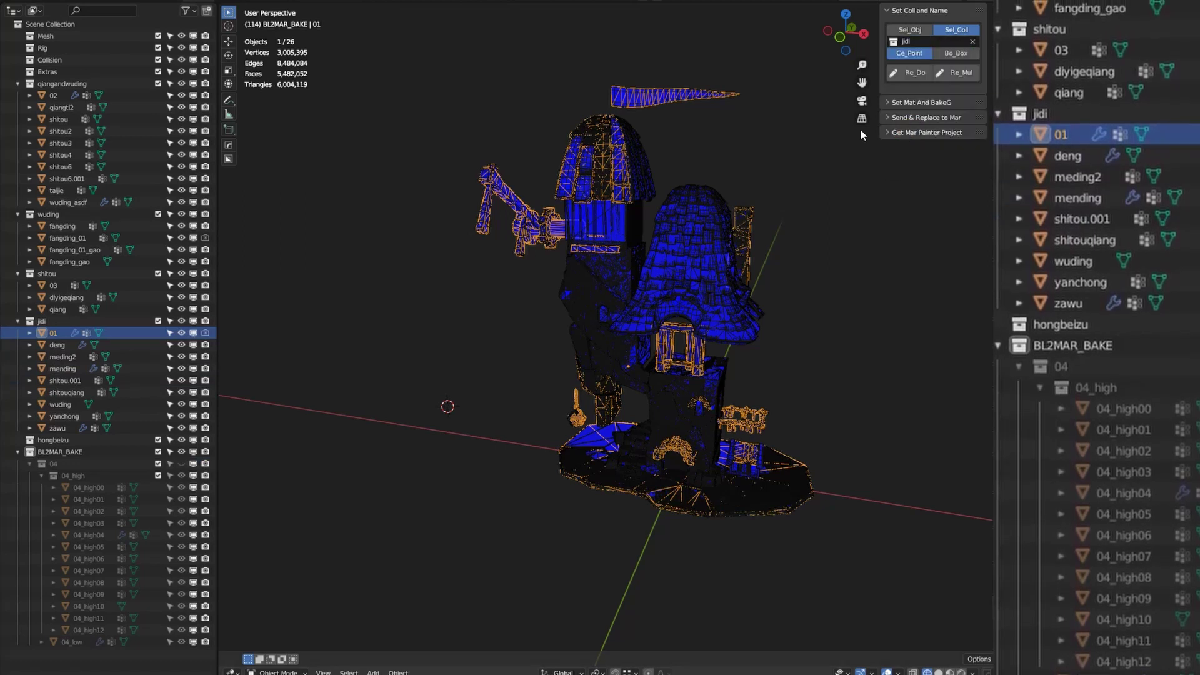
{"action": "left_click", "coordinate": [962, 73]}
Check a couple of renamed objects in the 01_high collection and hide the whole 01 collection in the viewport.
{"action": "middle_click_drag", "start_coordinate": [505, 370], "coordinate": [466, 503]}
{"action": "left_click", "coordinate": [81, 629]}
{"action": "left_click", "coordinate": [81, 653]}
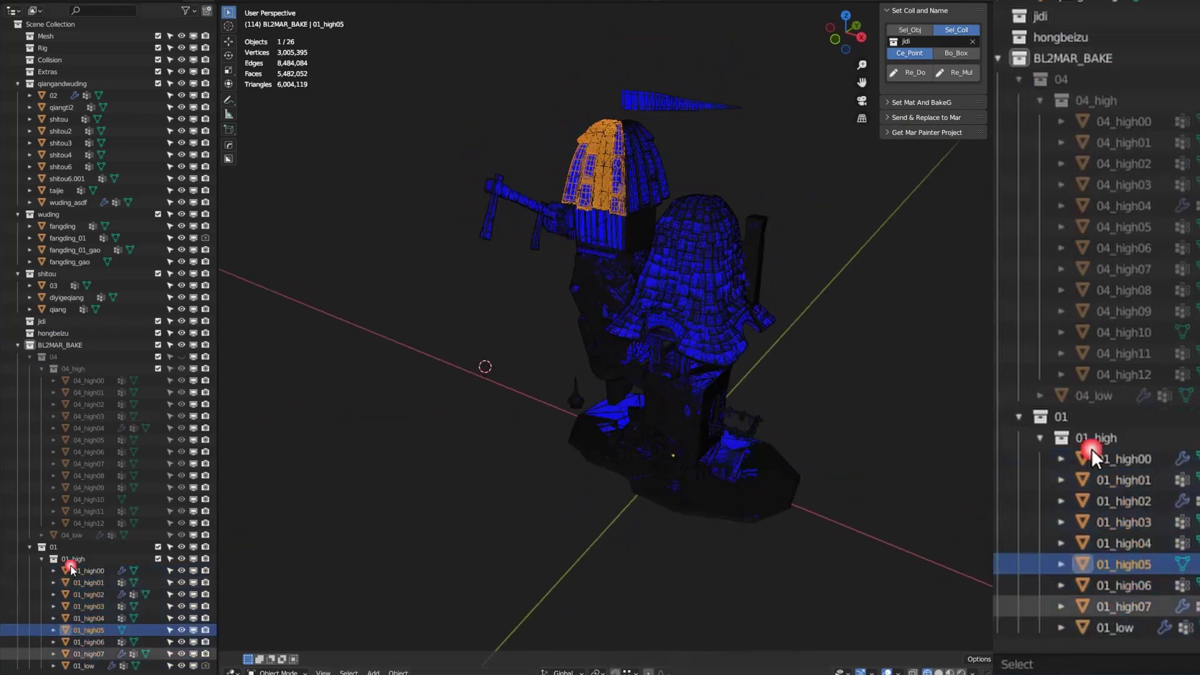
{"action": "left_click", "coordinate": [182, 547]}
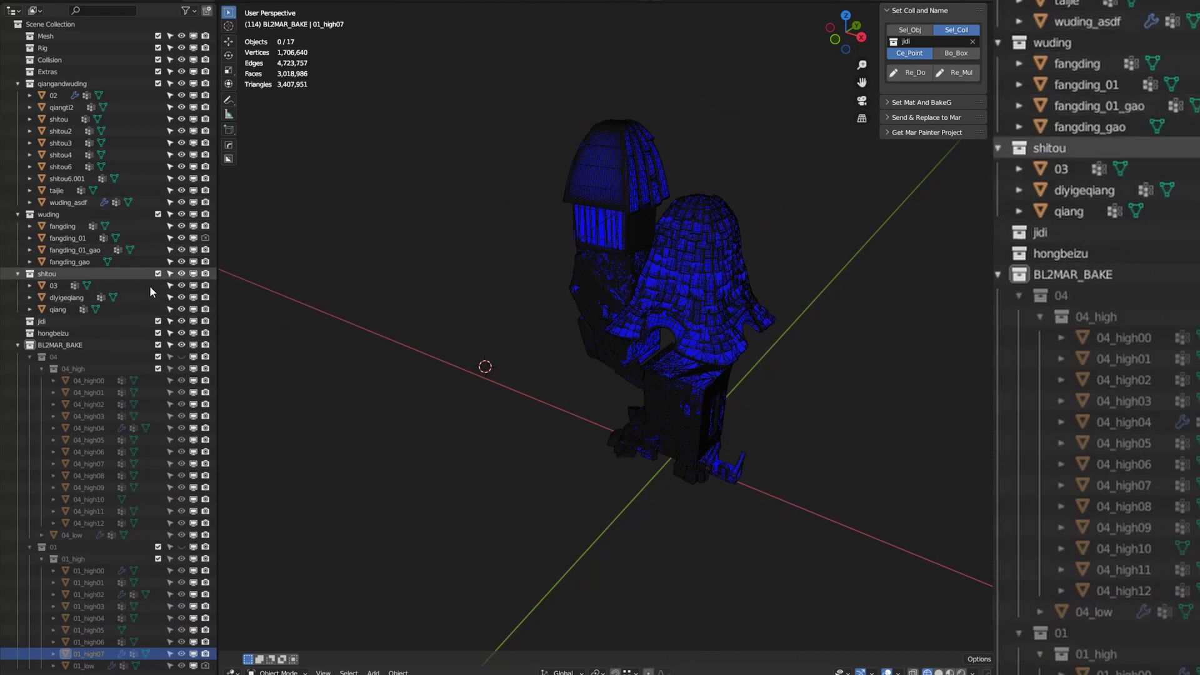
Set shitou as the source collection and run Re_Mul on its low and high stone wall objects.
{"action": "left_click", "coordinate": [94, 285]}
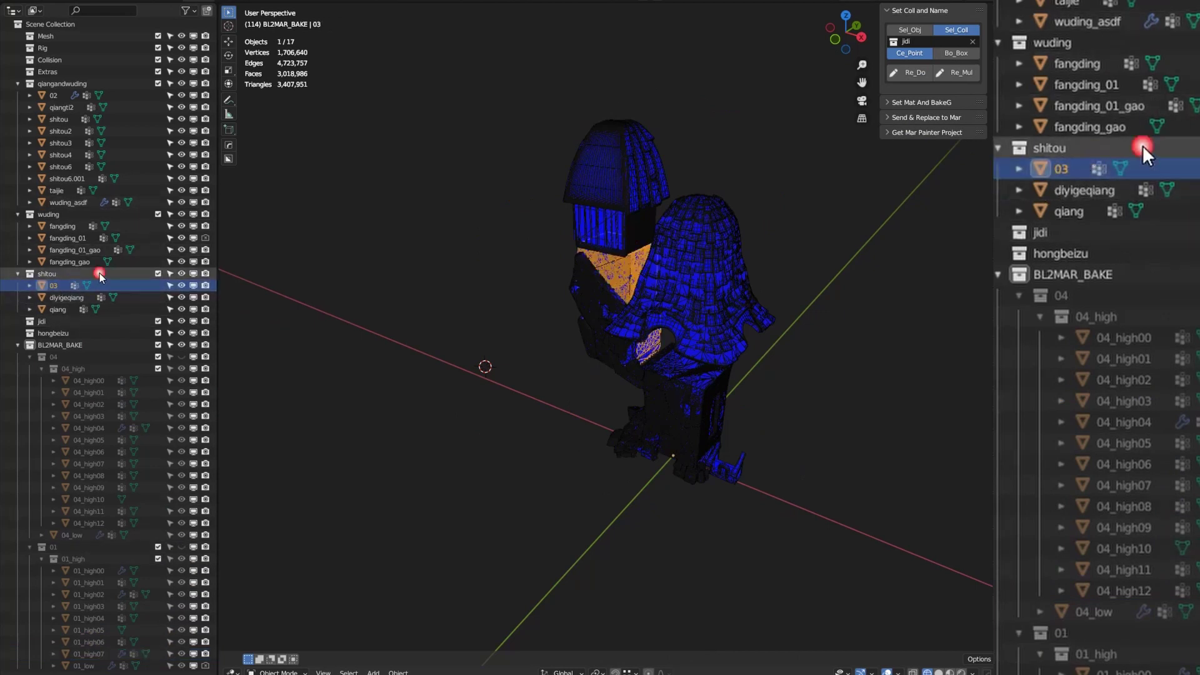
{"action": "left_click", "coordinate": [100, 275]}
{"action": "left_click", "coordinate": [931, 41]}
{"action": "left_click", "coordinate": [925, 153]}
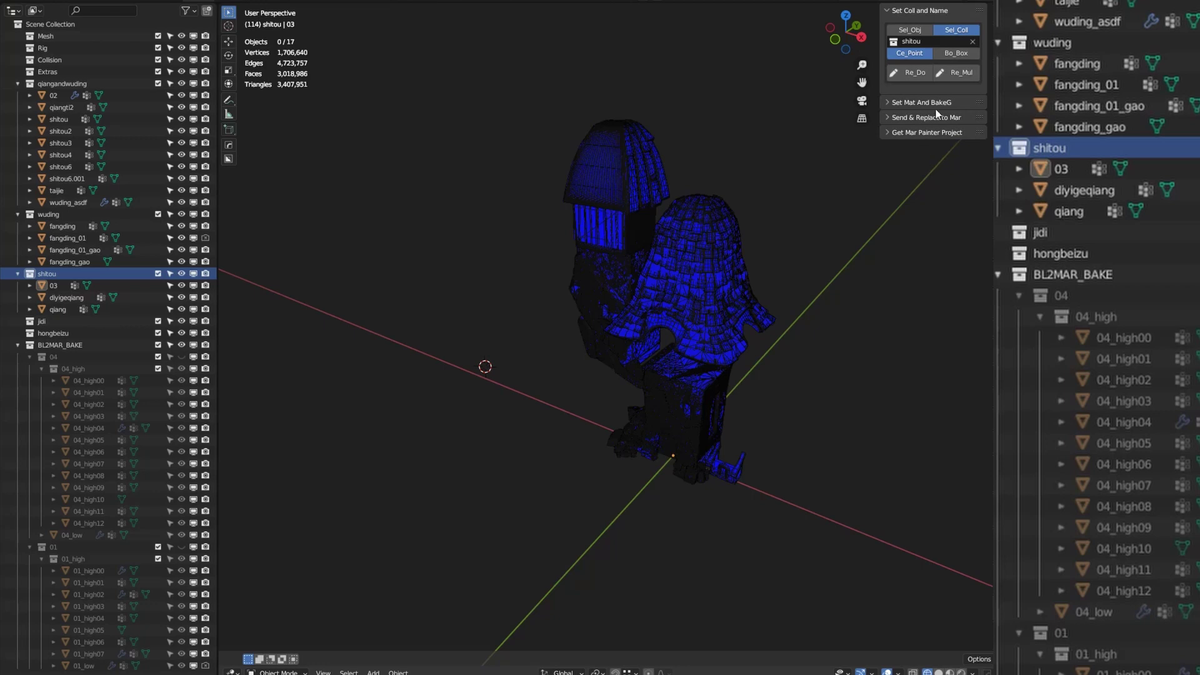
{"action": "left_click", "coordinate": [954, 72]}
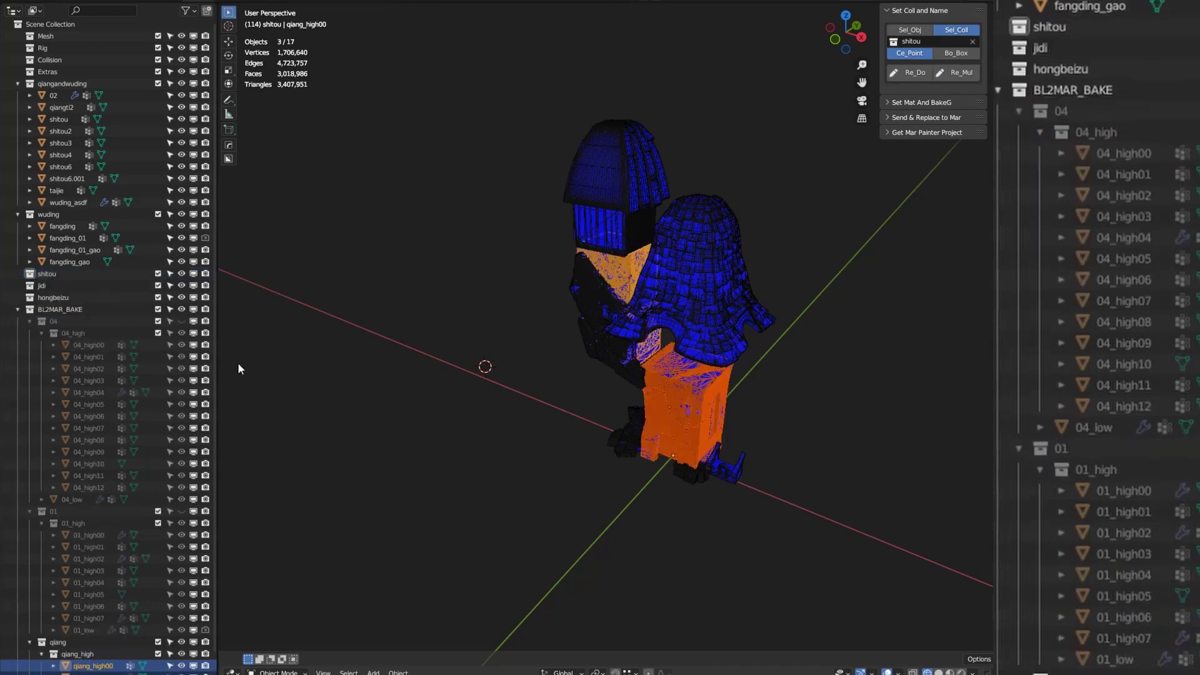
Select fangding_01 and fangding_01_gao in the wuding collection, switch the source mode to Sel_Obj, and run Re_Do on the pair.
{"action": "middle_click_drag", "start_coordinate": [440, 329], "coordinate": [669, 184]}
{"action": "scroll", "coordinate": [78, 262], "scroll_direction": "down", "scroll_amount": 2}
{"action": "left_click", "coordinate": [67, 216]}
{"action": "scroll", "coordinate": [668, 184], "scroll_direction": "down", "scroll_amount": 3}
{"action": "left_click", "coordinate": [84, 230], "text": "shift"}
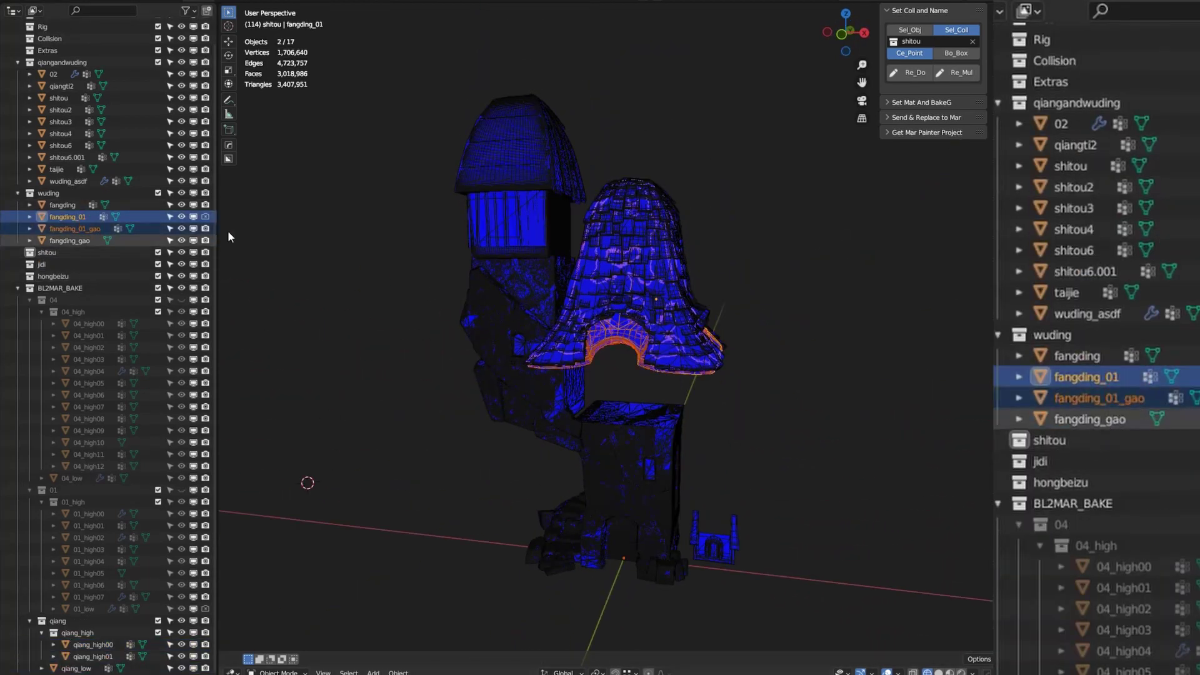
{"action": "left_click", "coordinate": [911, 81]}
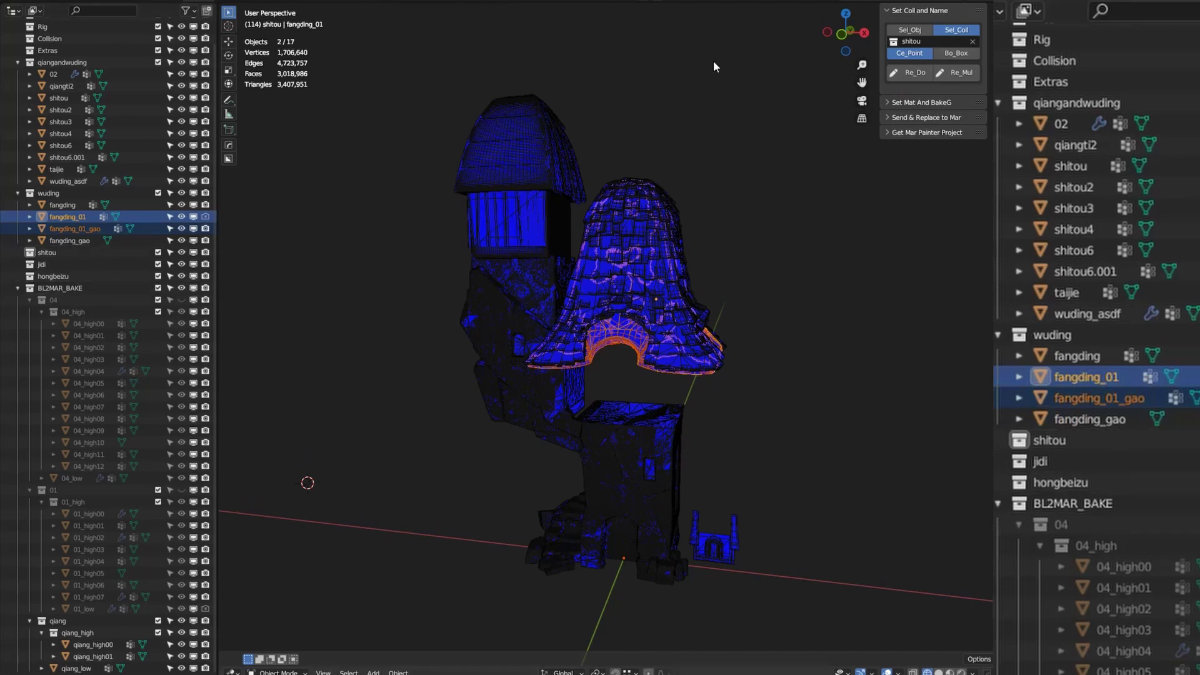
{"action": "left_click", "coordinate": [910, 30]}
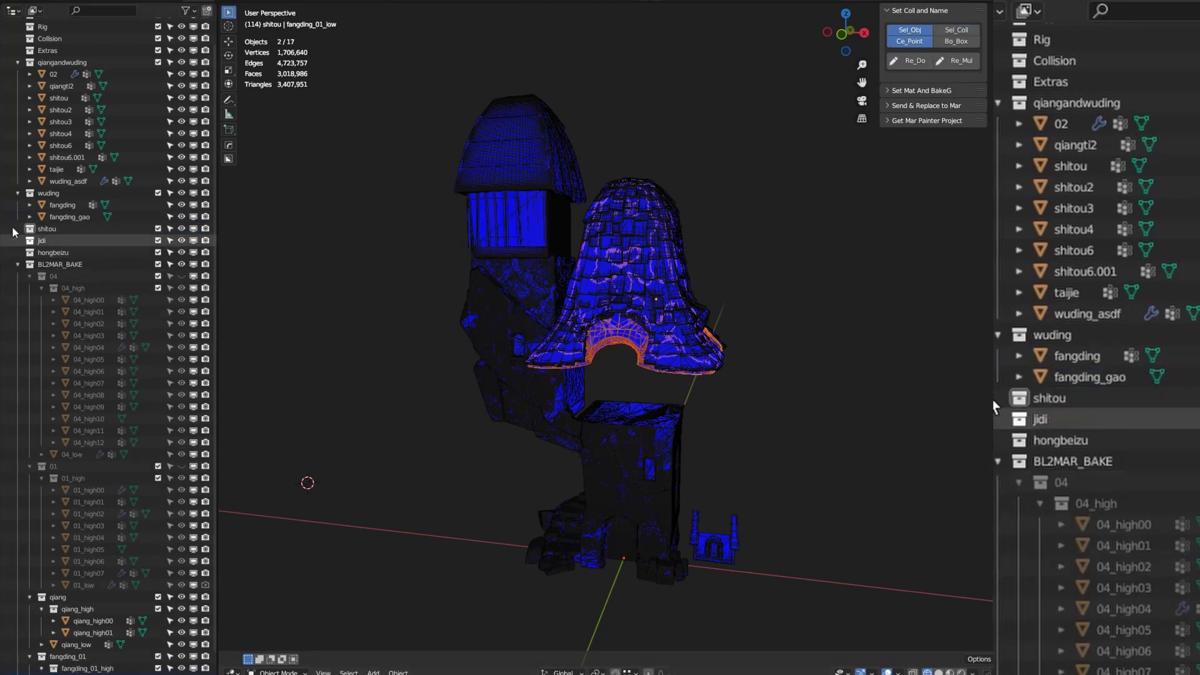
Select fangding and fangding_gao together and run Re_Do to name them as a high and low pair.
{"action": "left_click", "coordinate": [62, 205]}
{"action": "left_click", "coordinate": [66, 216], "text": "ctrl"}
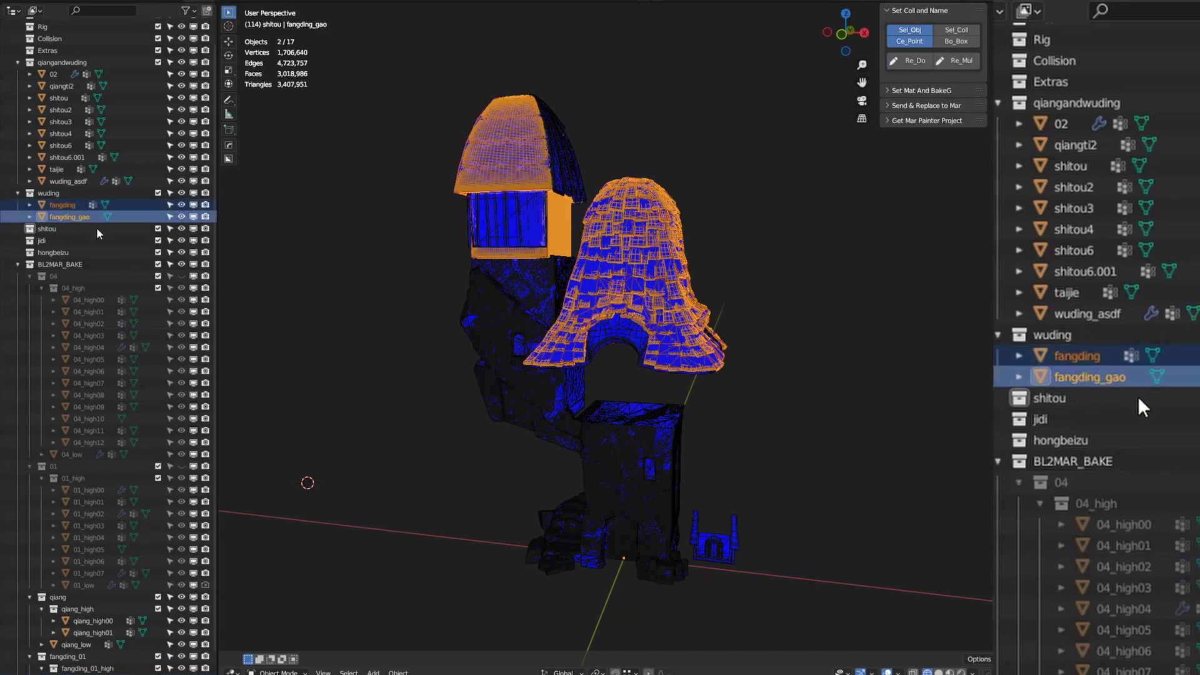
{"action": "left_click", "coordinate": [912, 61]}
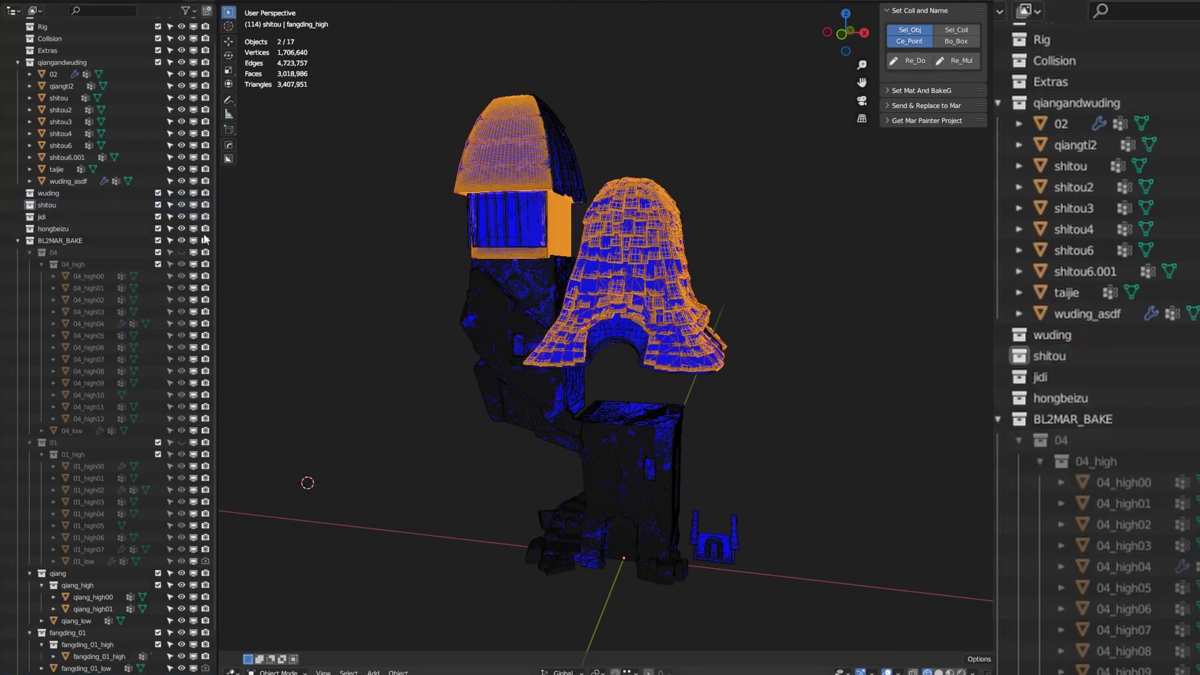
Hide the processed fangding_01, qiang and fangding collections in the viewport.
{"action": "left_click", "coordinate": [181, 633]}
{"action": "left_click", "coordinate": [181, 573]}
{"action": "left_click_drag", "start_coordinate": [214, 590], "coordinate": [217, 635]}
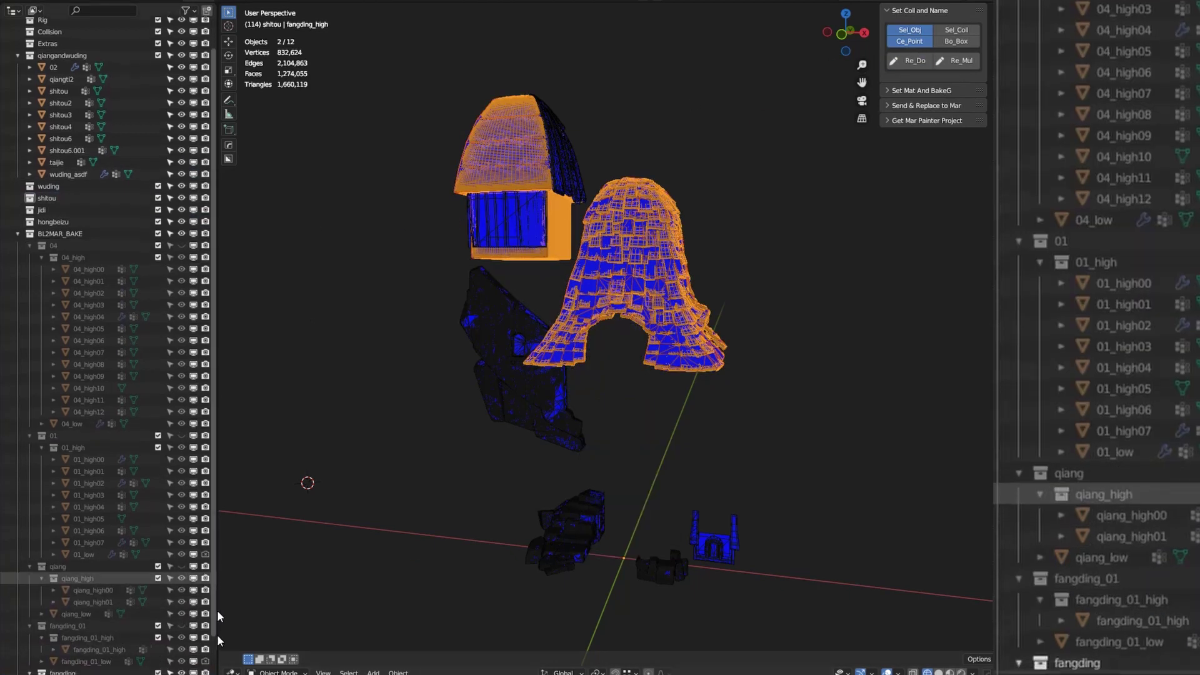
{"action": "scroll", "coordinate": [154, 637], "scroll_direction": "down", "scroll_amount": 2}
{"action": "left_click", "coordinate": [181, 637]}
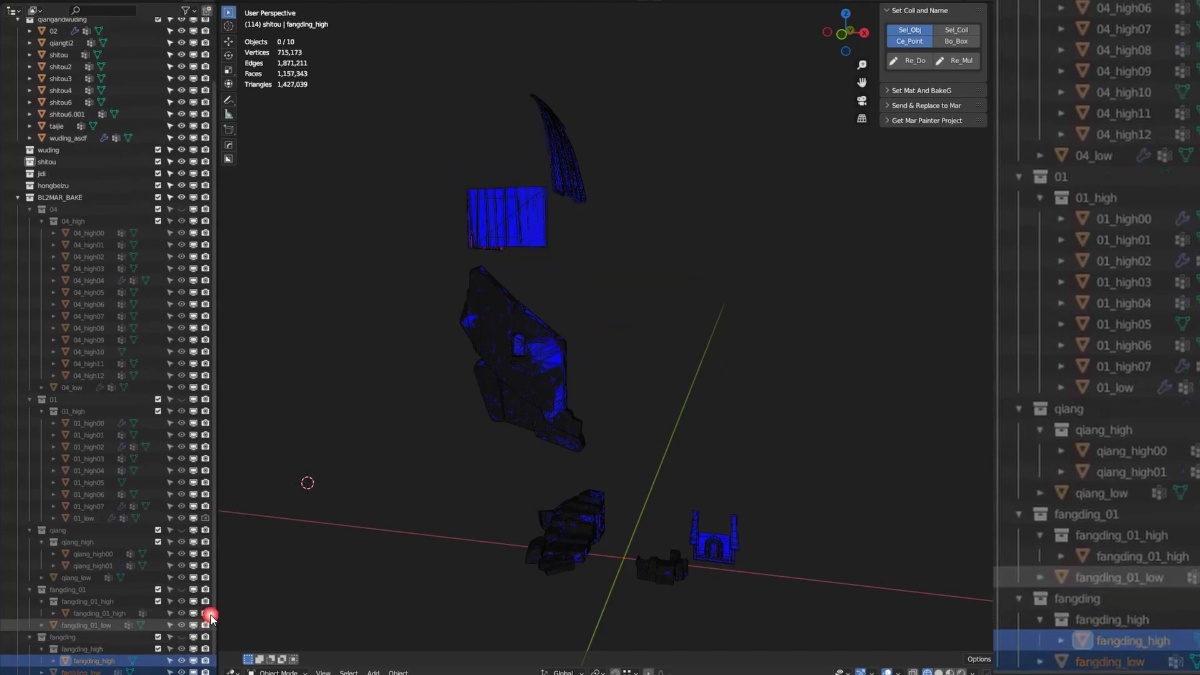
{"action": "scroll", "coordinate": [213, 637], "scroll_direction": "up", "scroll_amount": 3}
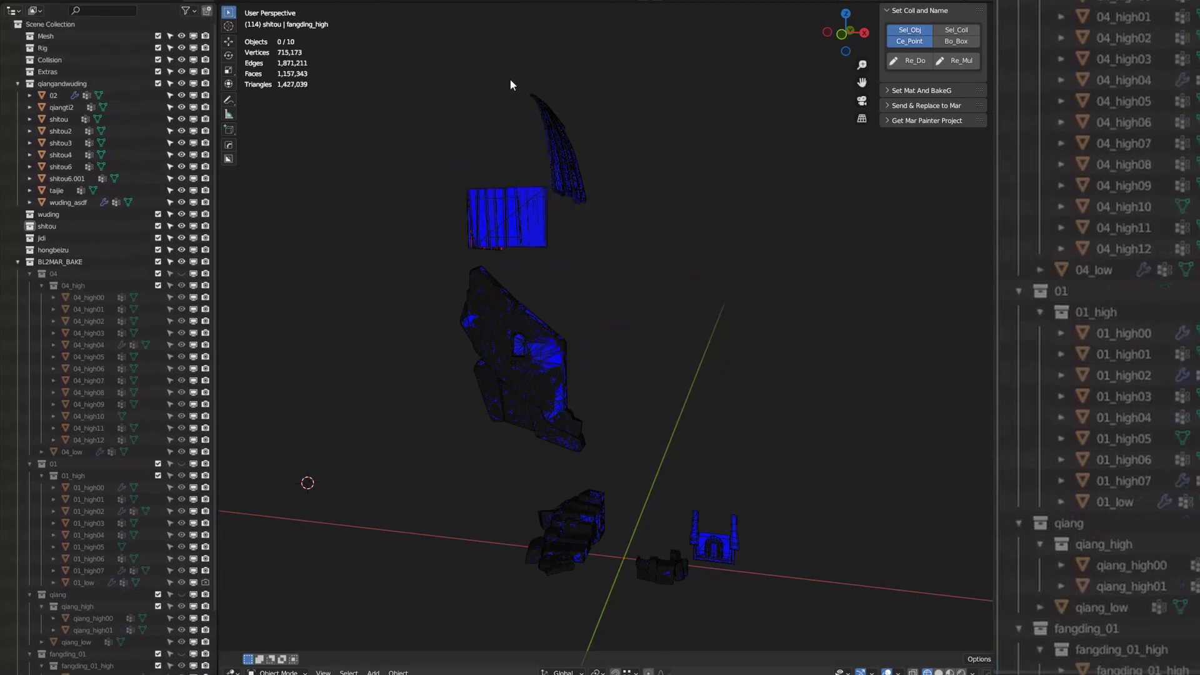
Switch the source mode to Sel_Coll, choose the qiangandwuding collection, and run Re_Mul on it.
{"action": "left_click", "coordinate": [965, 30]}
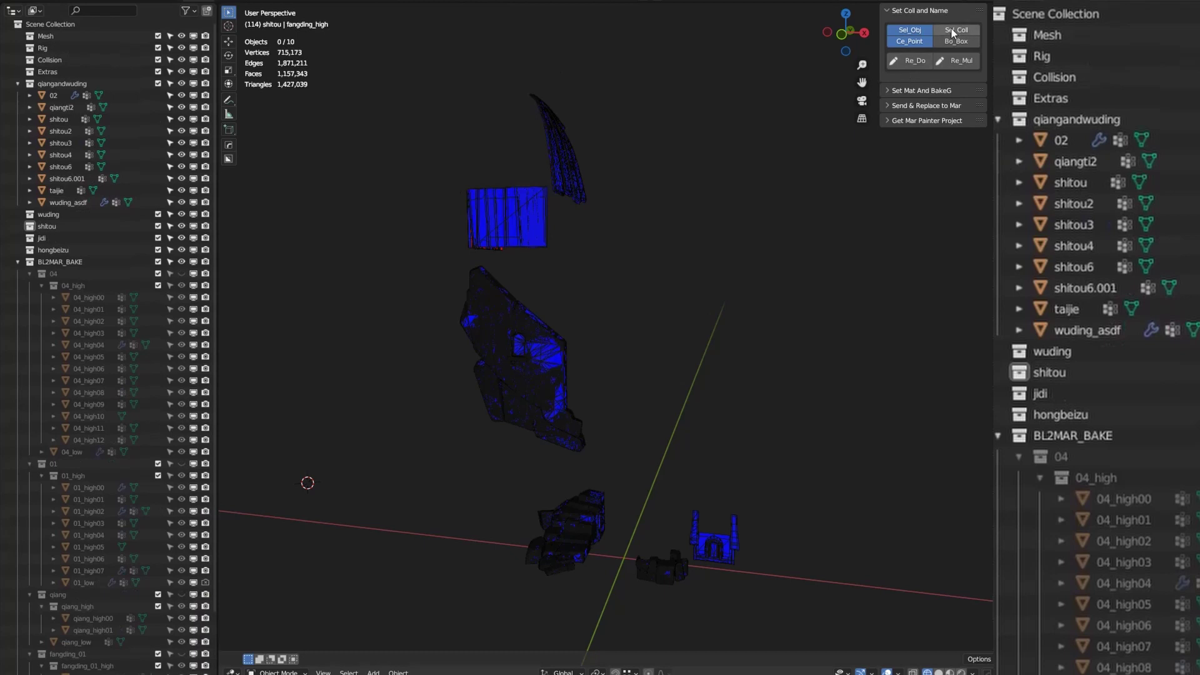
{"action": "left_click", "coordinate": [931, 41]}
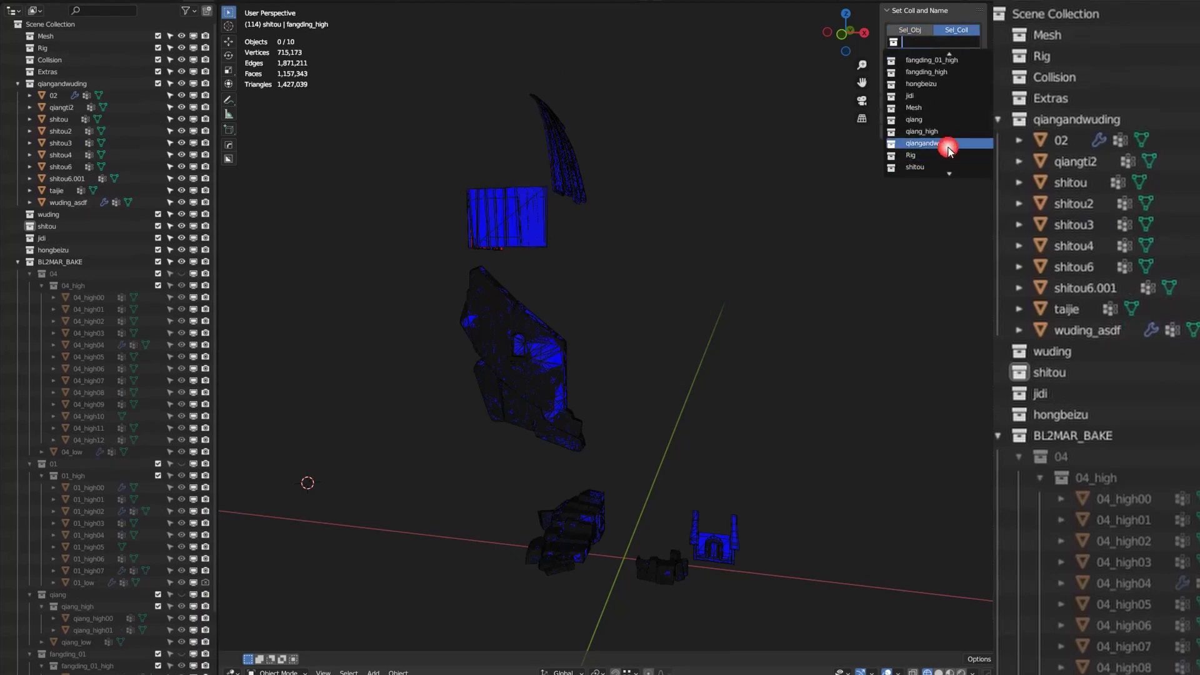
{"action": "left_click", "coordinate": [947, 144]}
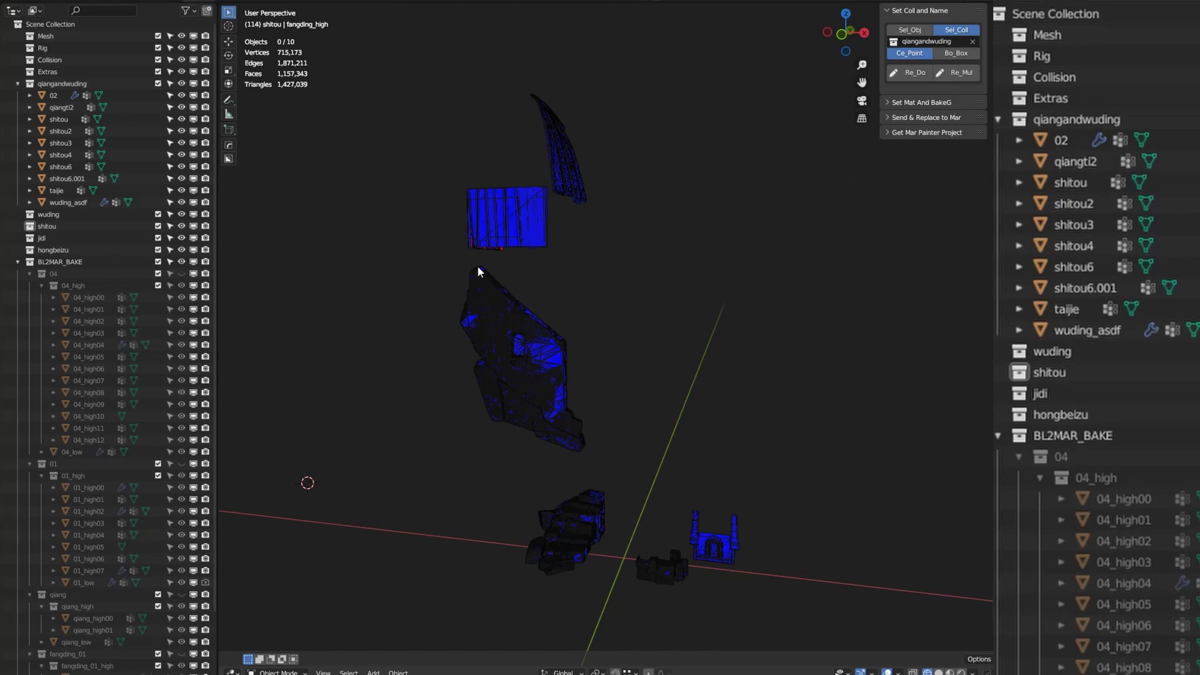
{"action": "left_click", "coordinate": [575, 291]}
{"action": "right_click", "coordinate": [753, 259], "text": "shift"}
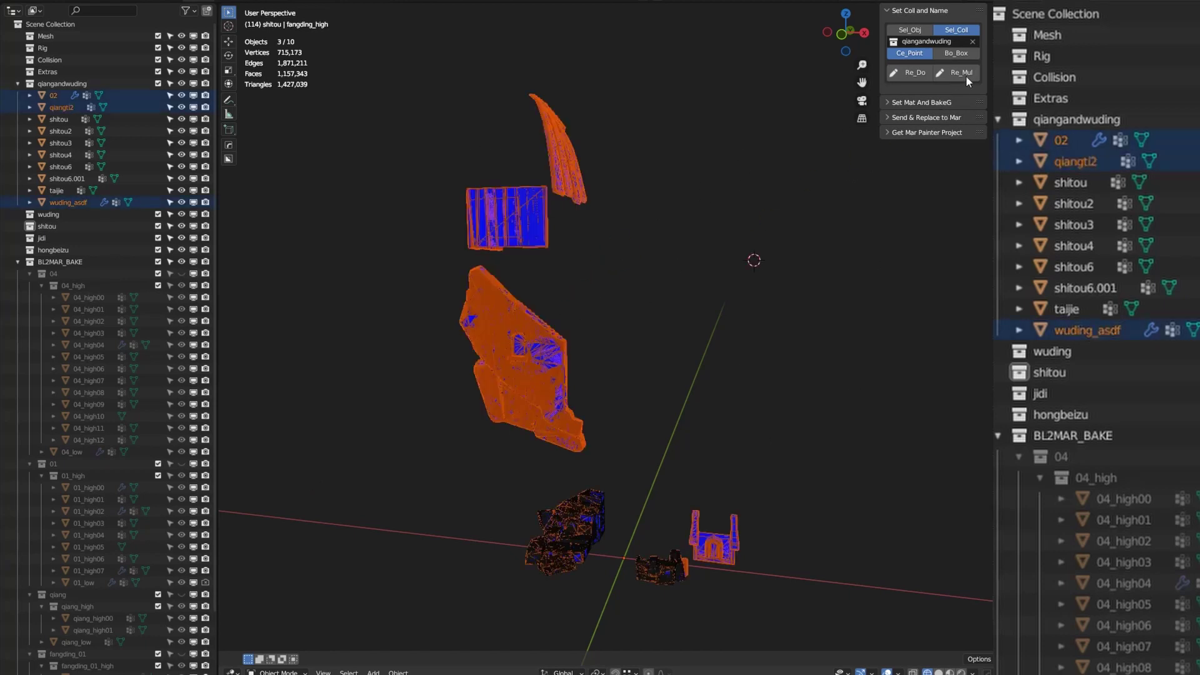
{"action": "left_click", "coordinate": [906, 73]}
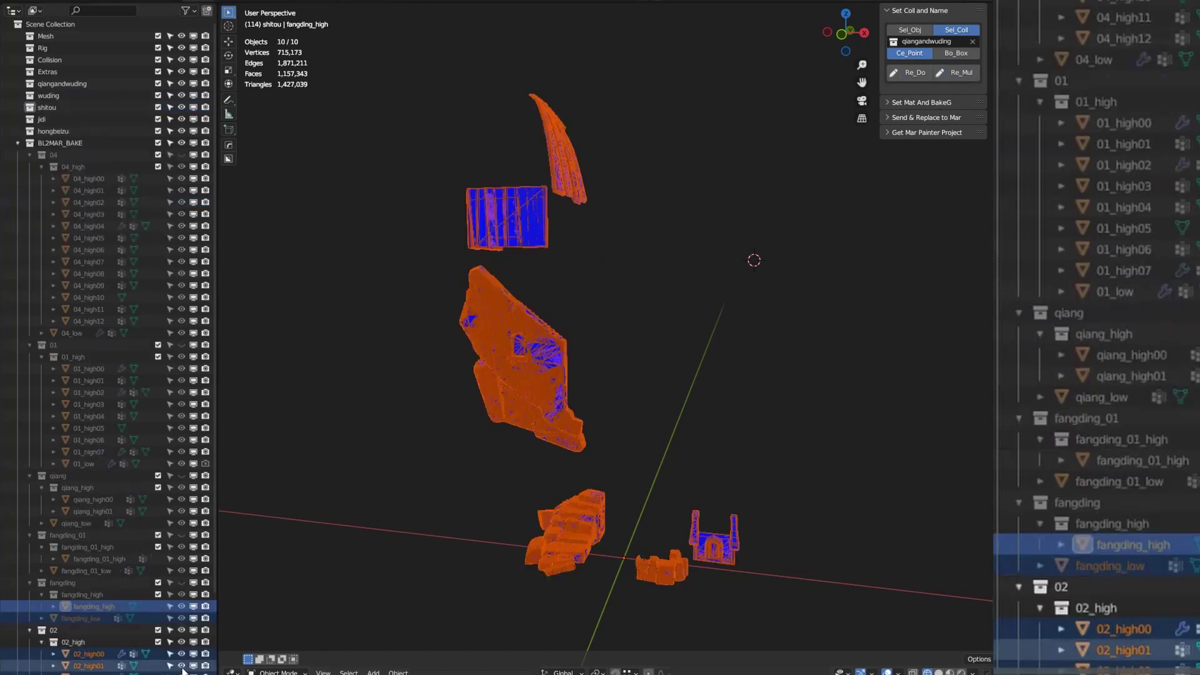
Review the renamed objects under 02_high and hide the 02 collection in the viewport.
{"action": "scroll", "coordinate": [215, 443], "scroll_direction": "down", "scroll_amount": 5}
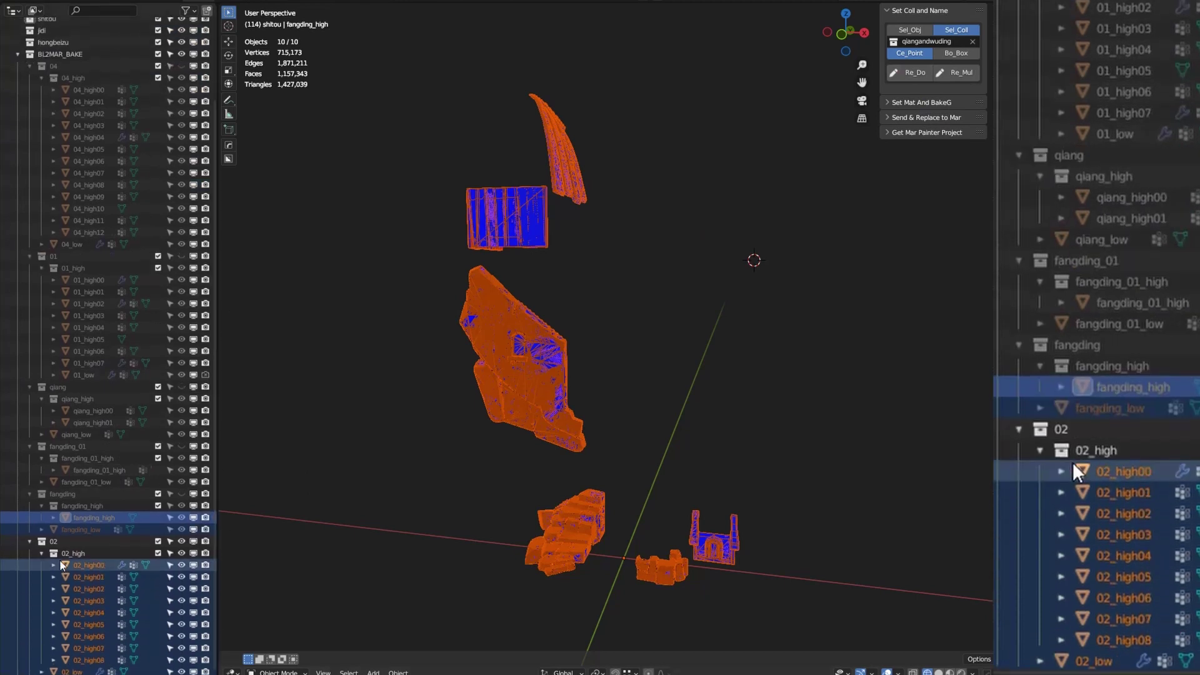
{"action": "left_click", "coordinate": [88, 541]}
{"action": "left_click", "coordinate": [181, 541]}
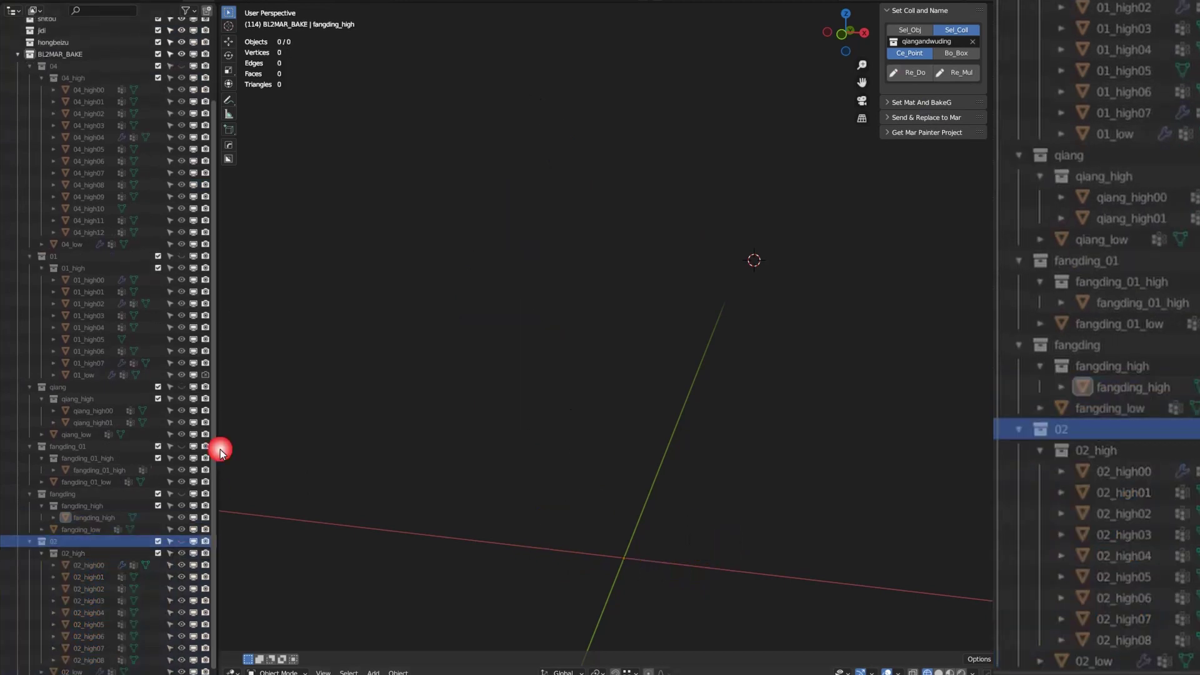
Remove Extras and the emptied source collections above BL2MAR_BAKE, and open the Set Mat And BakeG settings.
{"action": "left_click", "coordinate": [75, 42]}
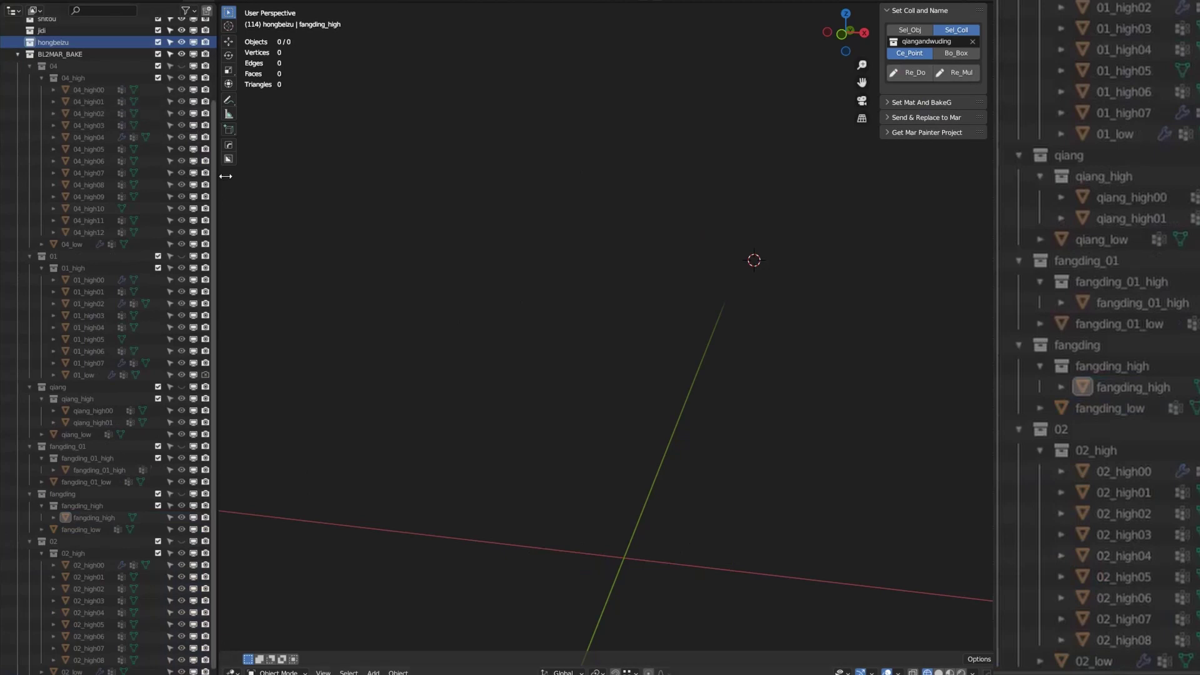
{"action": "left_click_drag", "start_coordinate": [212, 179], "coordinate": [210, 90]}
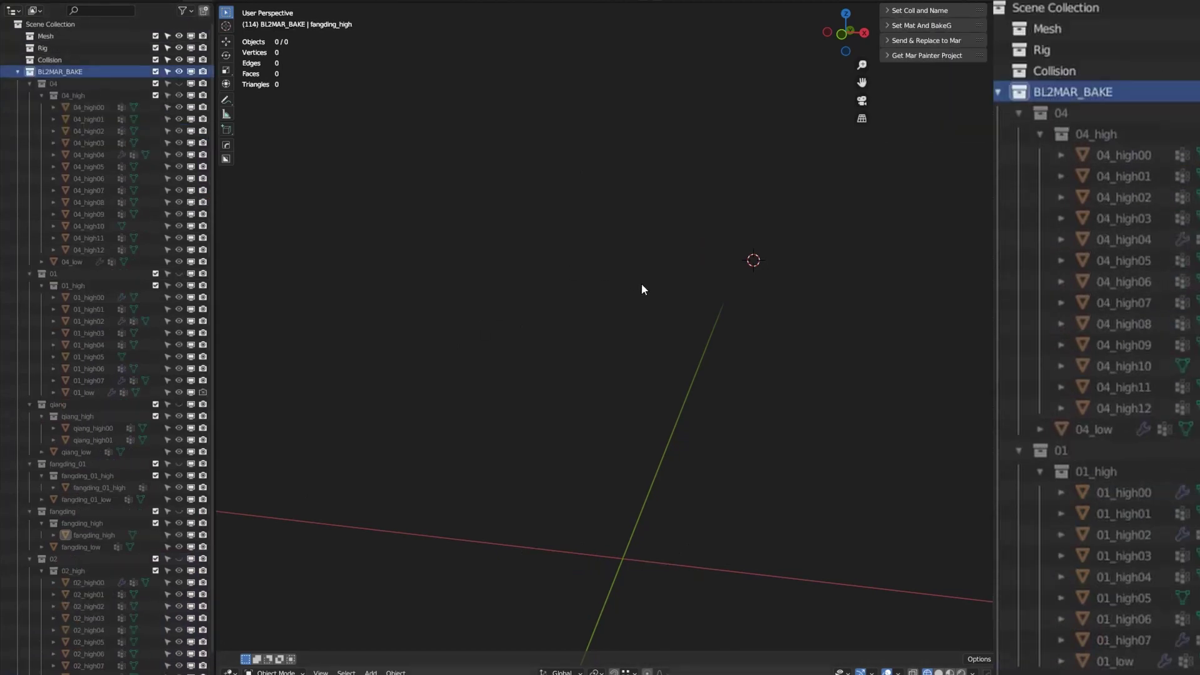
{"action": "middle_click_drag", "start_coordinate": [641, 283], "coordinate": [624, 315]}
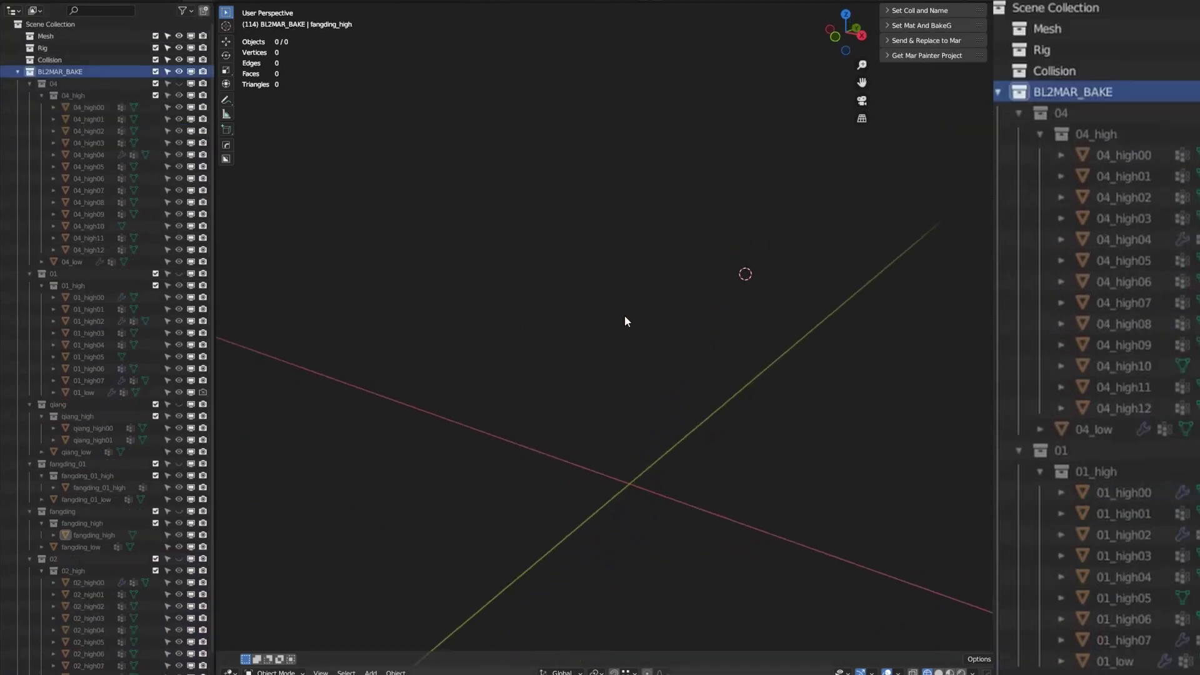
{"action": "left_click", "coordinate": [896, 27]}
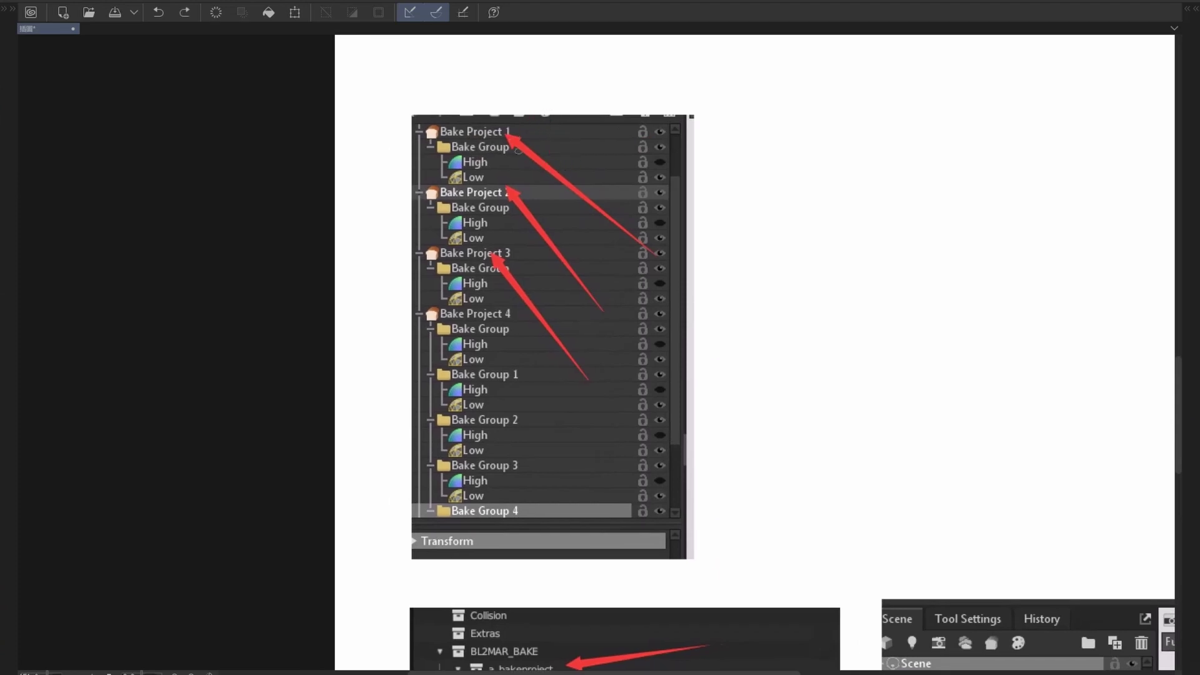
In the drawing app, compare the a_bakeproject collection with its matching bake project in the reference images, temporarily linking them with a red arrow.
{"action": "left_click_drag", "start_coordinate": [534, 203], "coordinate": [542, 190]}
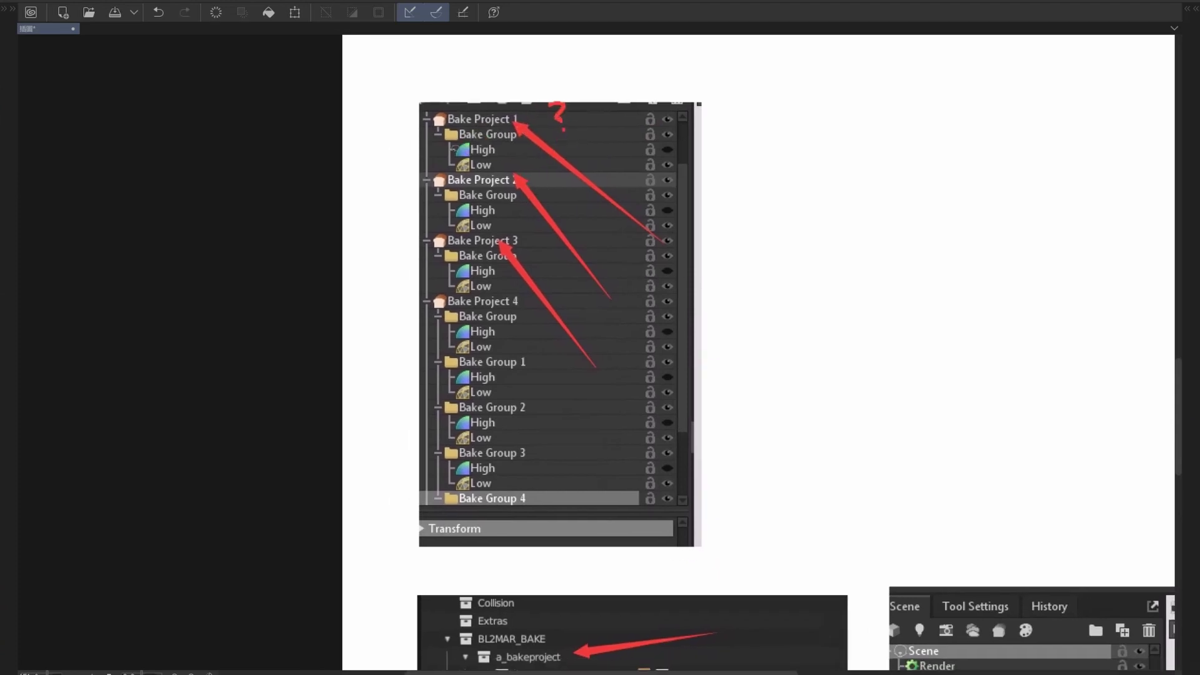
{"action": "scroll", "coordinate": [491, 300], "scroll_direction": "down", "scroll_amount": 10}
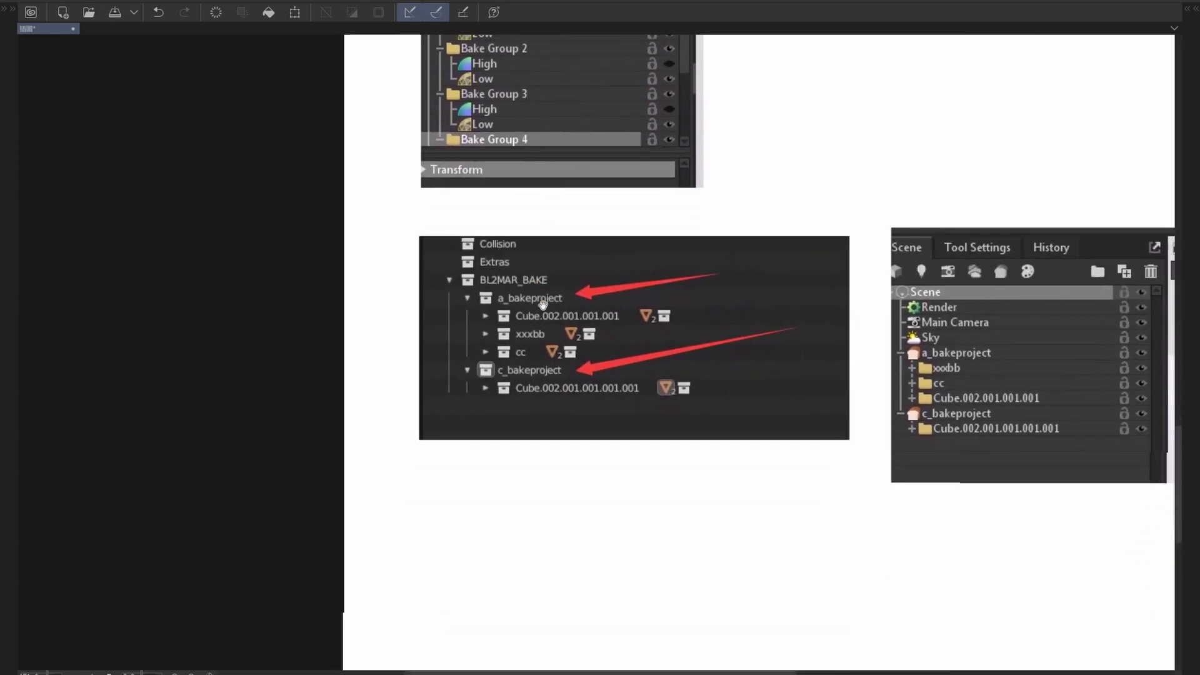
{"action": "left_click_drag", "start_coordinate": [542, 305], "coordinate": [551, 300]}
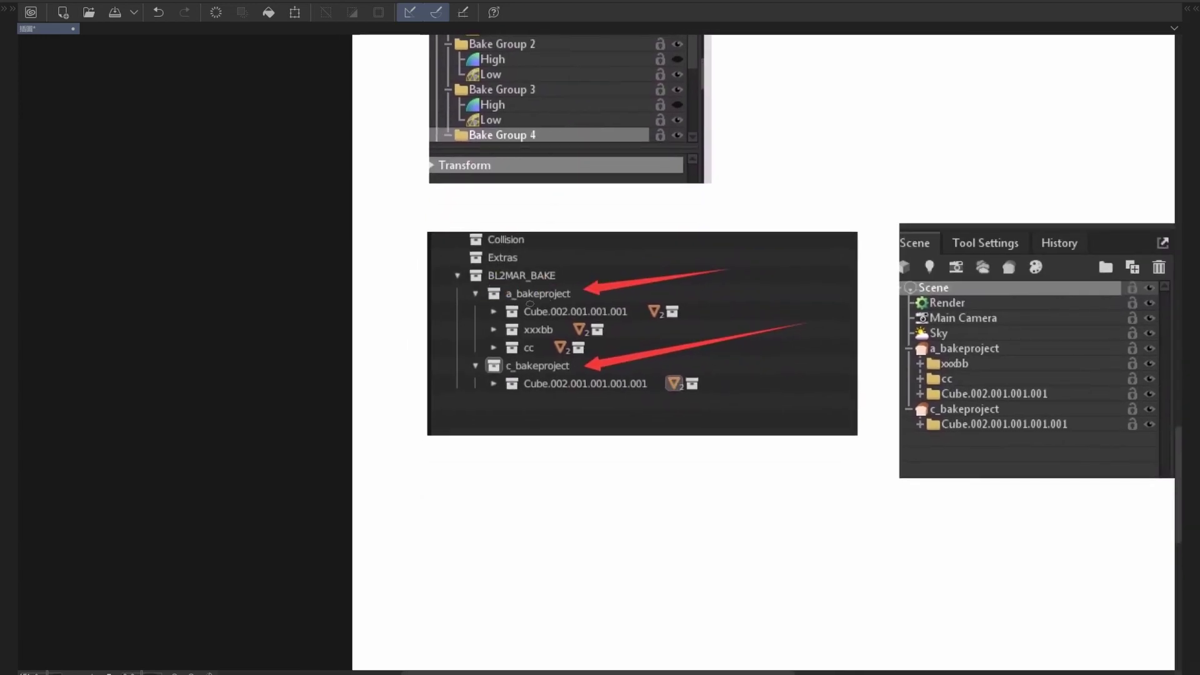
{"action": "left_click_drag", "start_coordinate": [466, 176], "coordinate": [717, 234]}
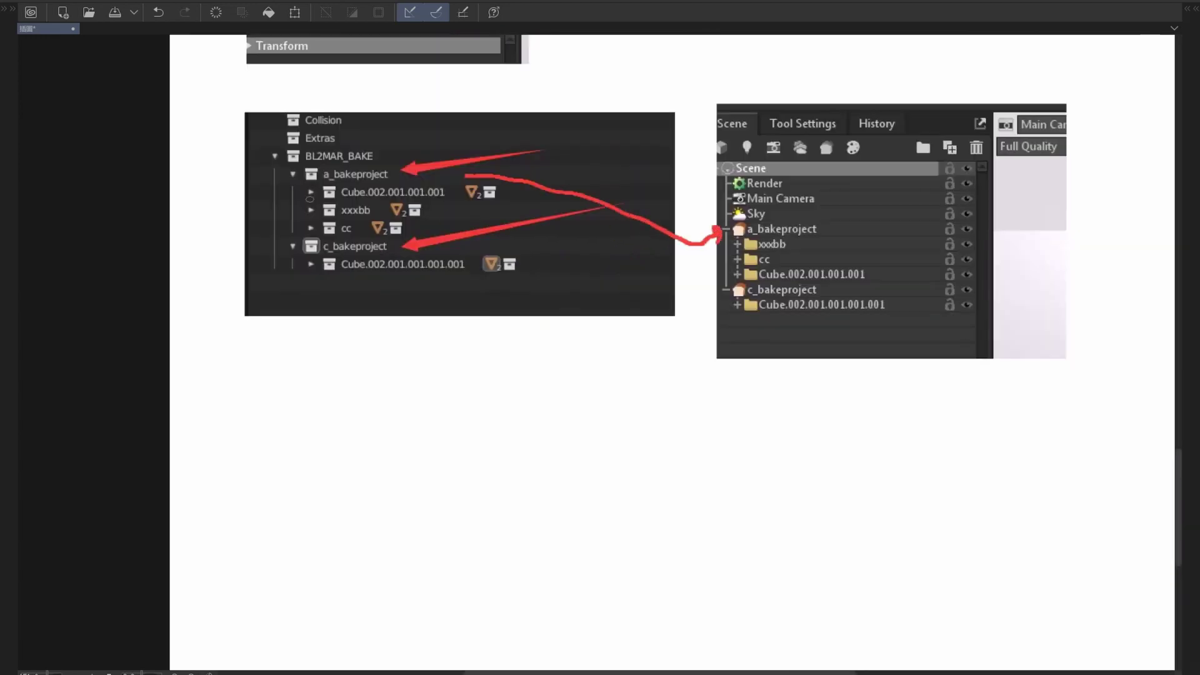
{"action": "key", "text": "ctrl+z"}
{"action": "left_click_drag", "start_coordinate": [825, 302], "coordinate": [815, 279]}
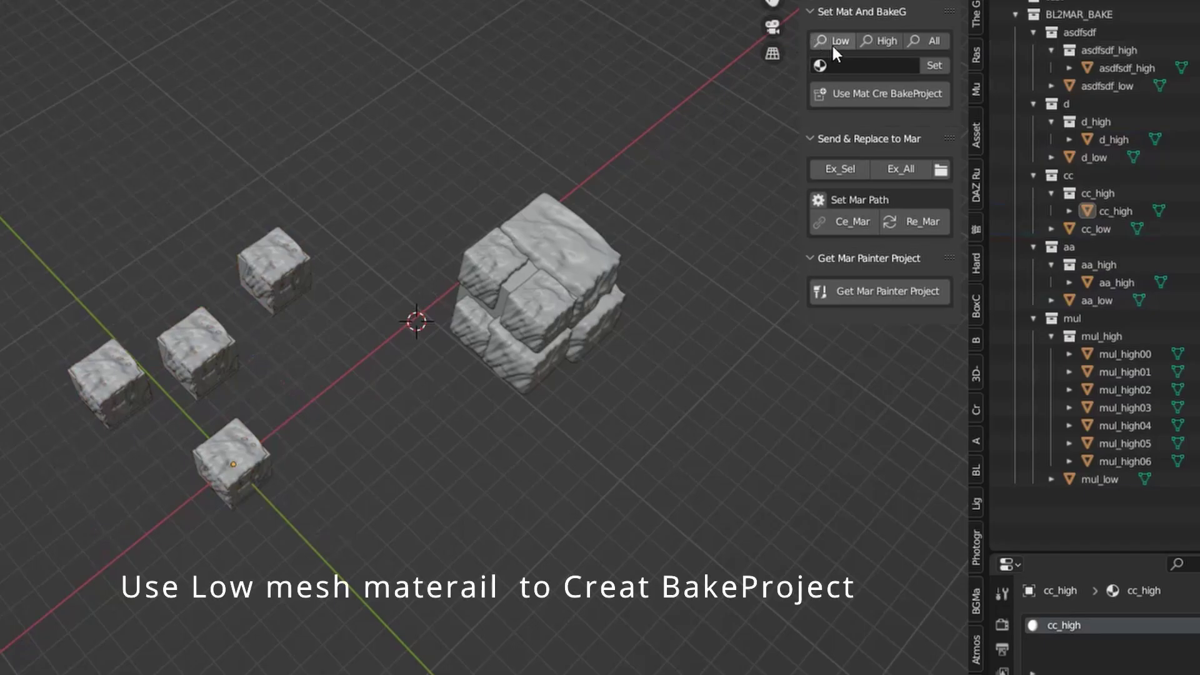
Back in Blender's cube scene, try the Low and All display filters and leave only the low meshes shown.
{"action": "left_click", "coordinate": [833, 40]}
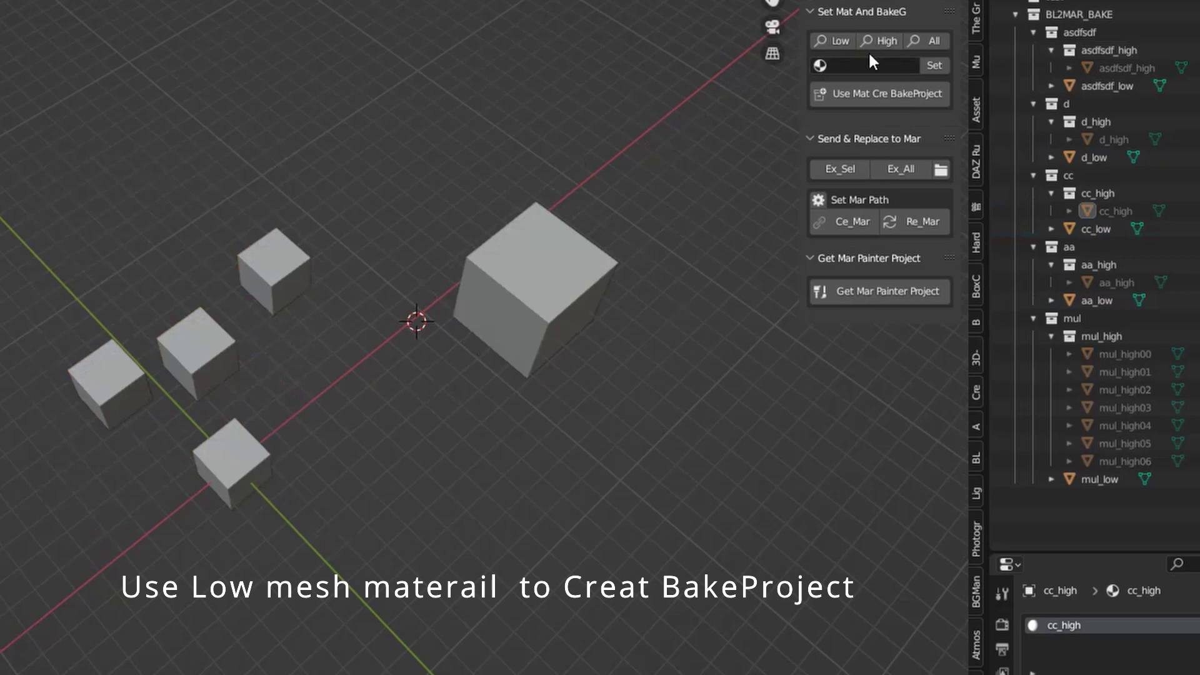
{"action": "left_click", "coordinate": [948, 40]}
{"action": "left_click", "coordinate": [851, 40]}
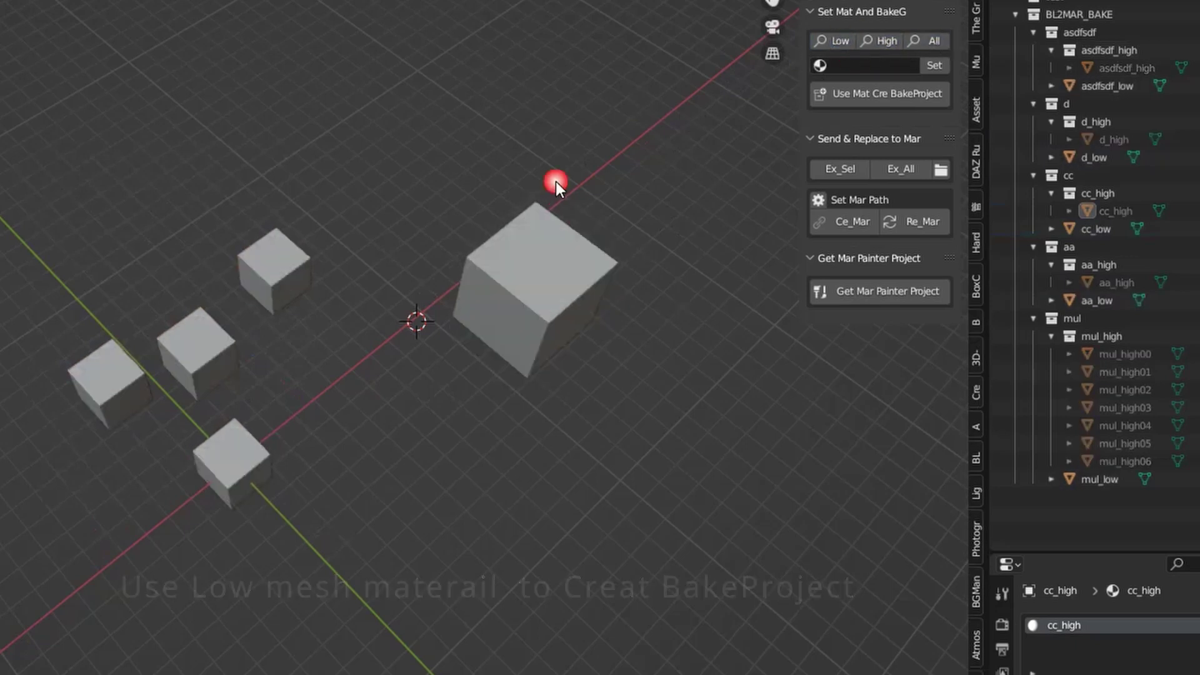
{"action": "scroll", "coordinate": [456, 350], "scroll_direction": "up", "scroll_amount": 2}
{"action": "scroll", "coordinate": [475, 345], "scroll_direction": "down", "scroll_amount": 2}
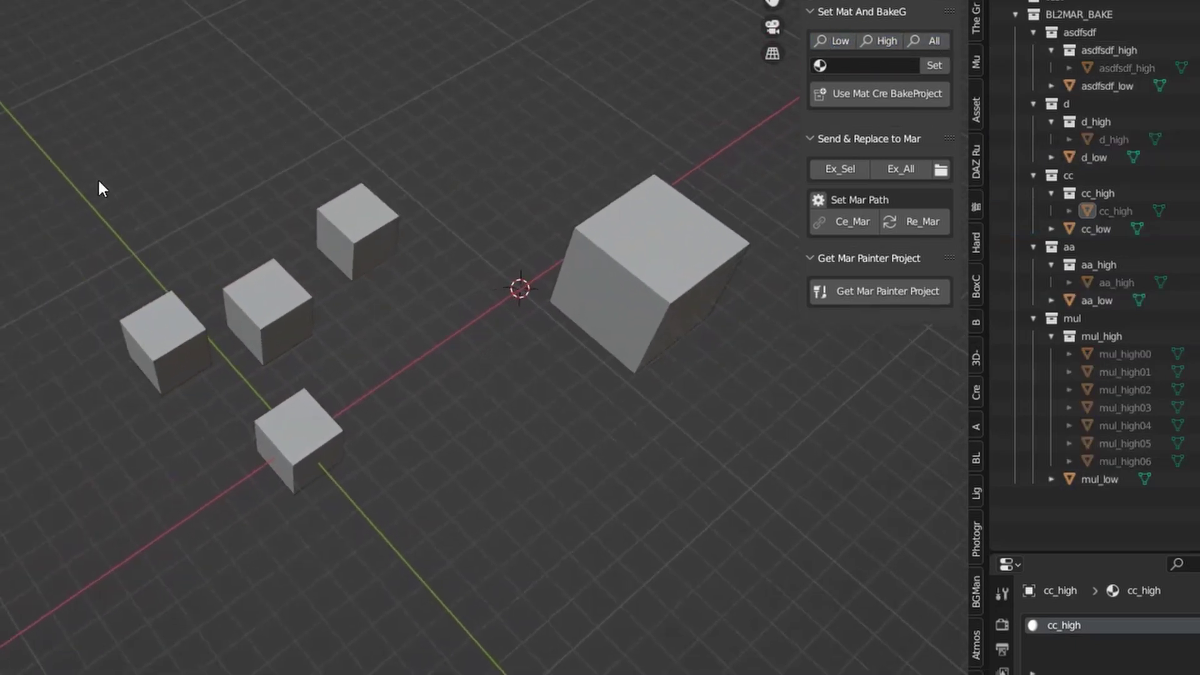
Assign material b to the four small low cubes through the Set Mat And BakeG settings.
{"action": "left_click_drag", "start_coordinate": [102, 188], "coordinate": [380, 445]}
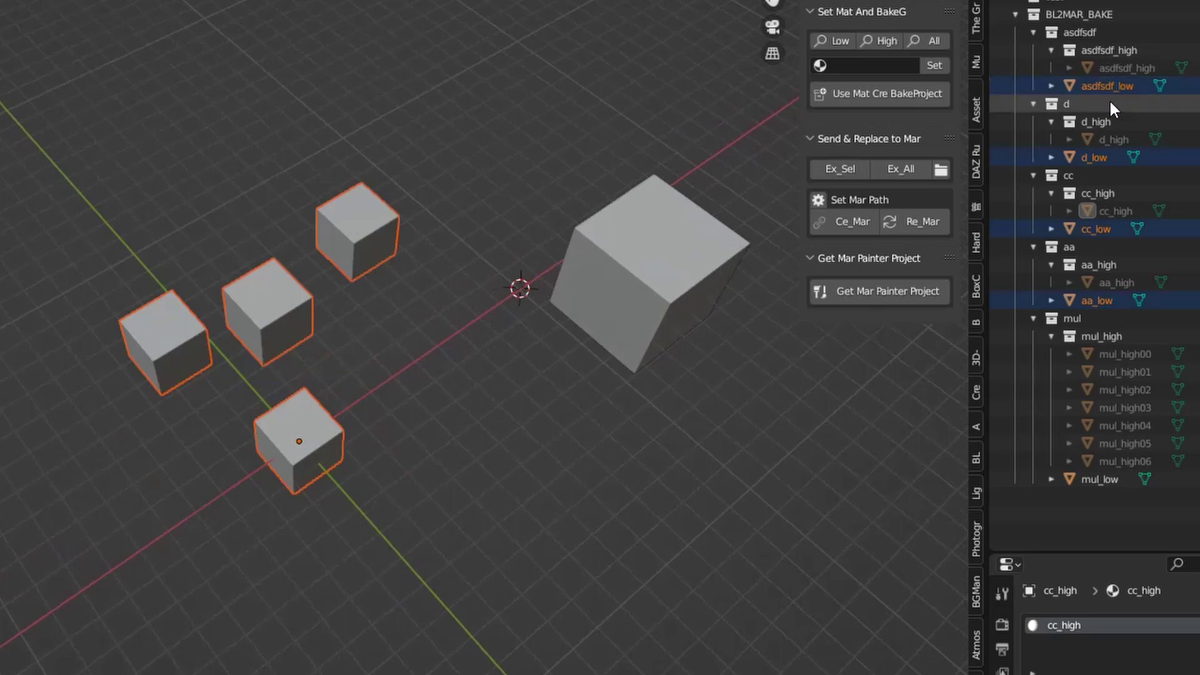
{"action": "left_click_drag", "start_coordinate": [70, 81], "coordinate": [356, 537]}
{"action": "left_click", "coordinate": [869, 65]}
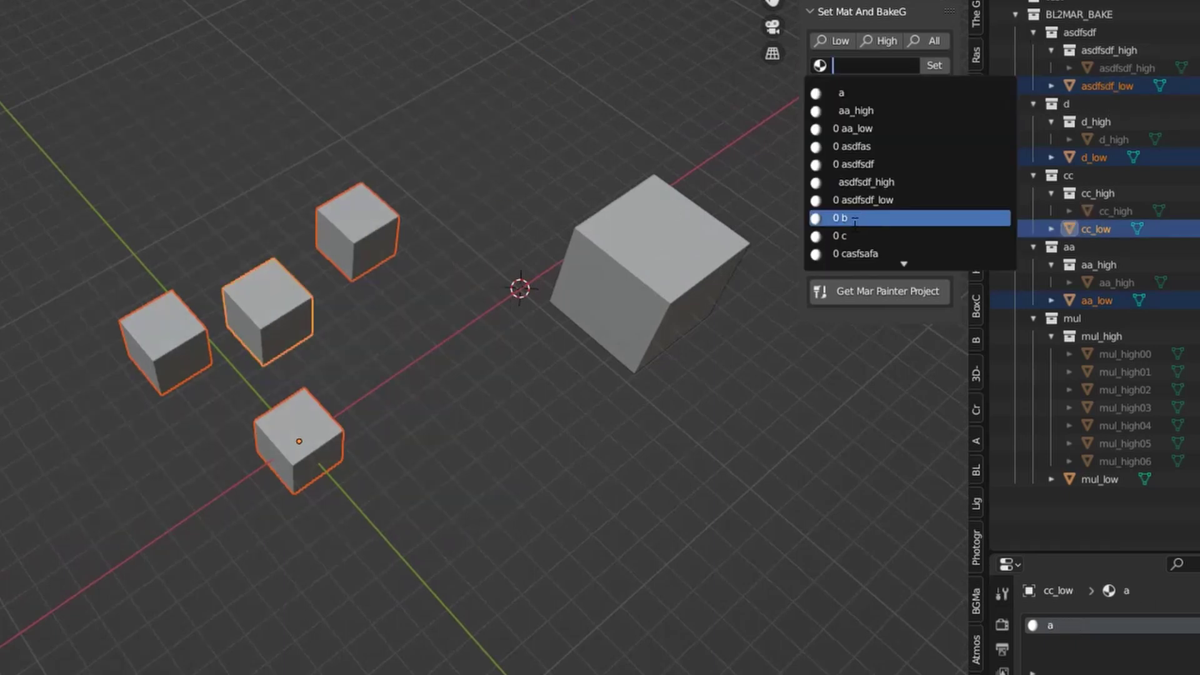
{"action": "left_click", "coordinate": [901, 93]}
{"action": "left_click", "coordinate": [934, 66]}
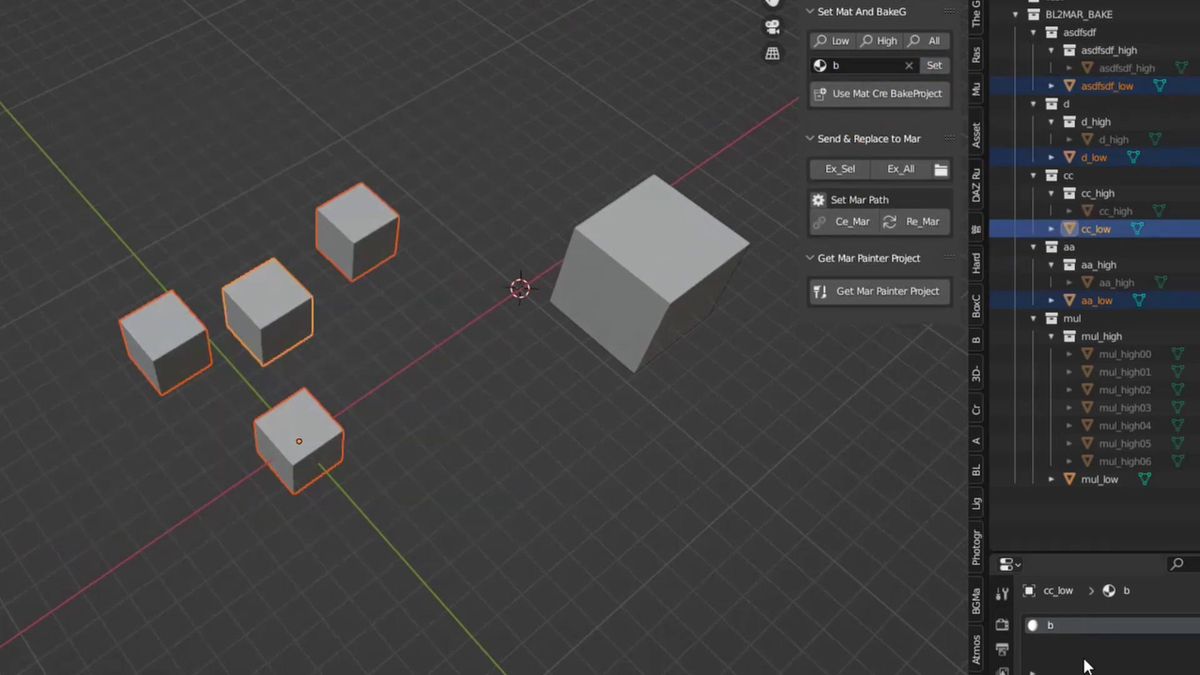
Choose material a for the large mul_low cube and create bake projects from the low mesh materials.
{"action": "left_click", "coordinate": [672, 207]}
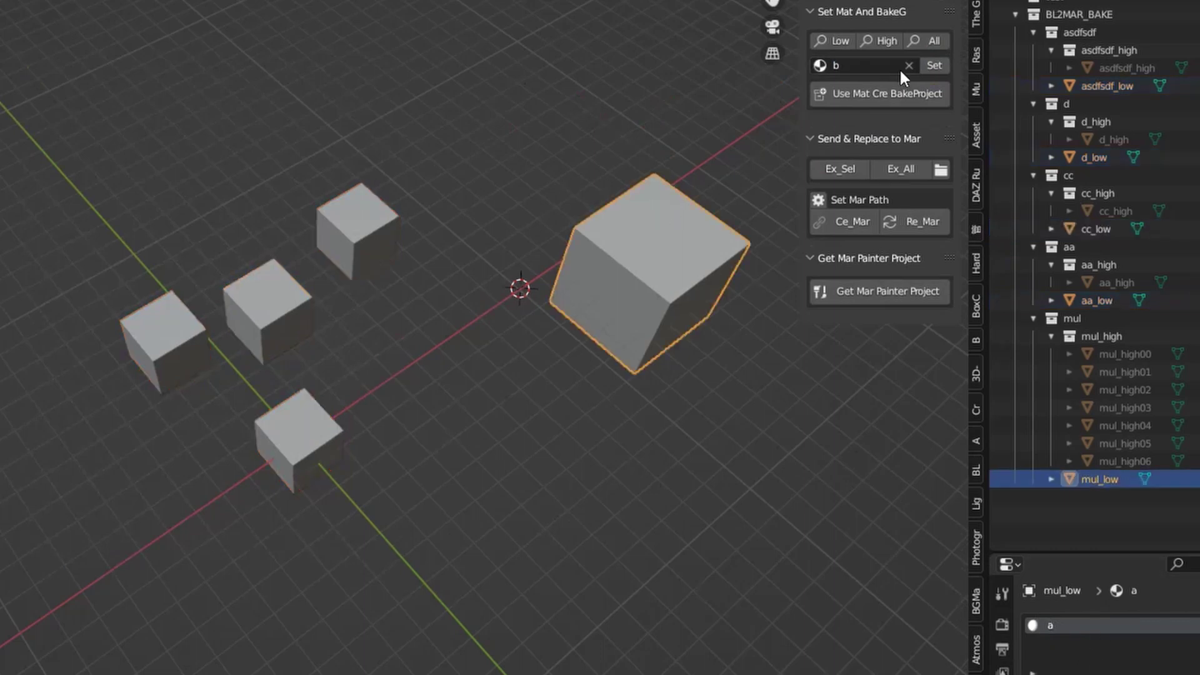
{"action": "left_click", "coordinate": [841, 69]}
{"action": "left_click", "coordinate": [862, 92]}
{"action": "left_click", "coordinate": [913, 87]}
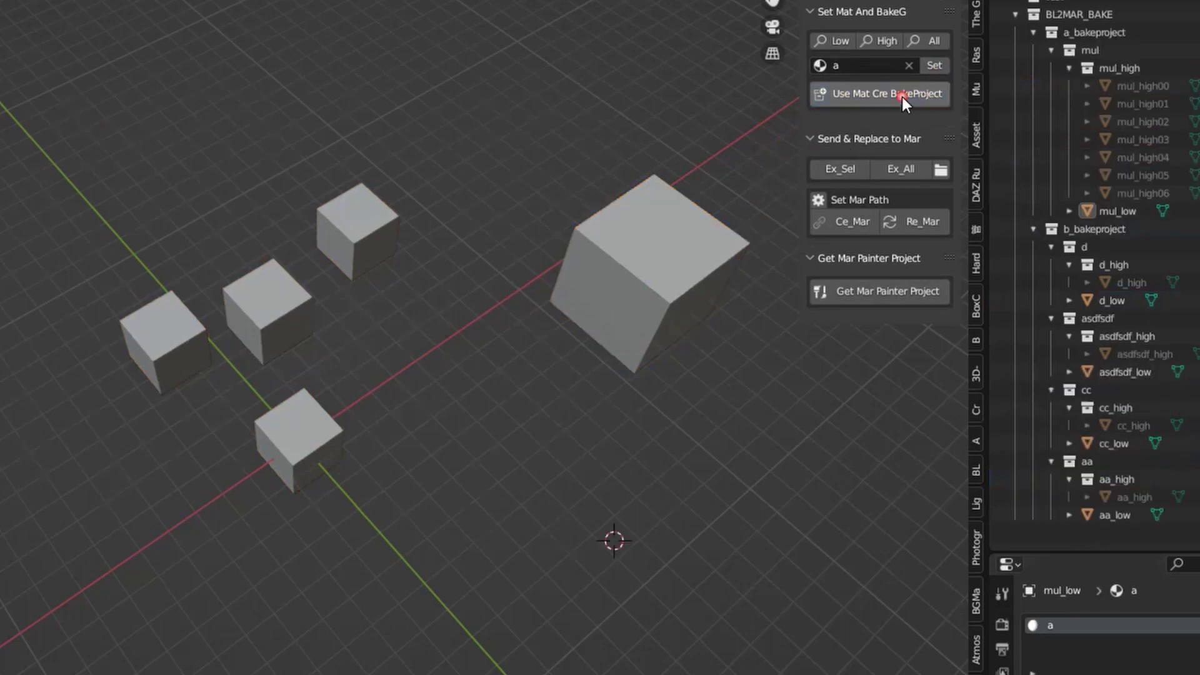
Collapse the mul collection in a_bakeproject and the d, asdfsdf, cc and aa collections in b_bakeproject.
{"action": "left_click", "coordinate": [1050, 48]}
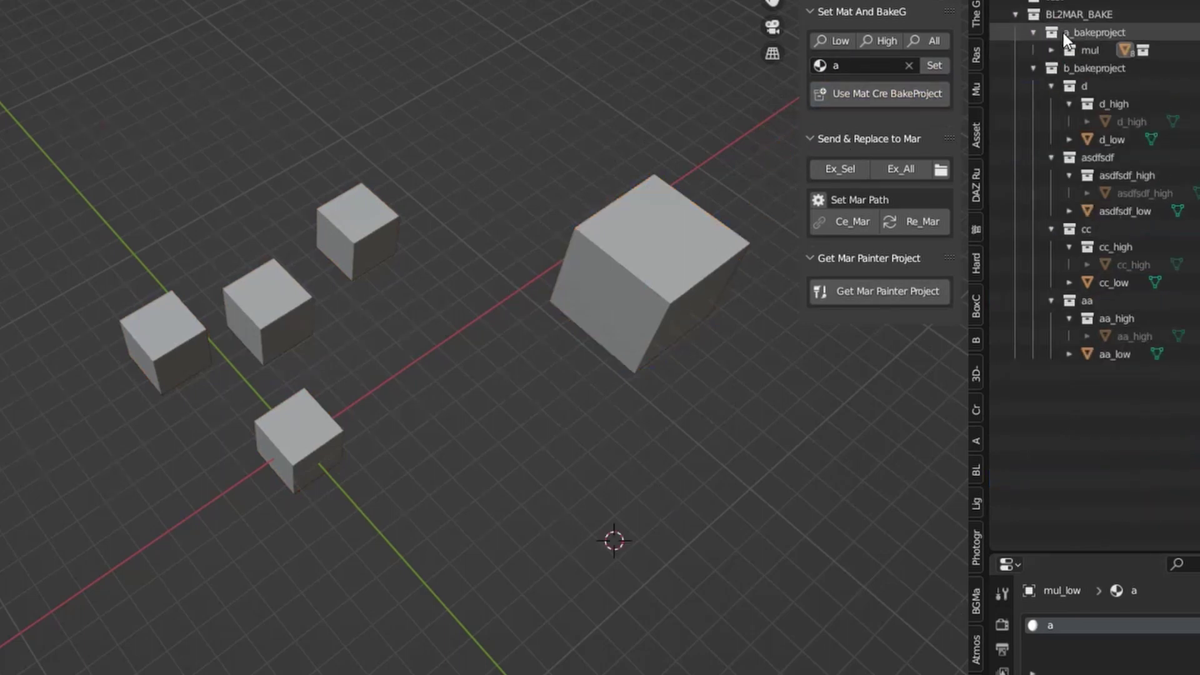
{"action": "left_click", "coordinate": [1052, 71]}
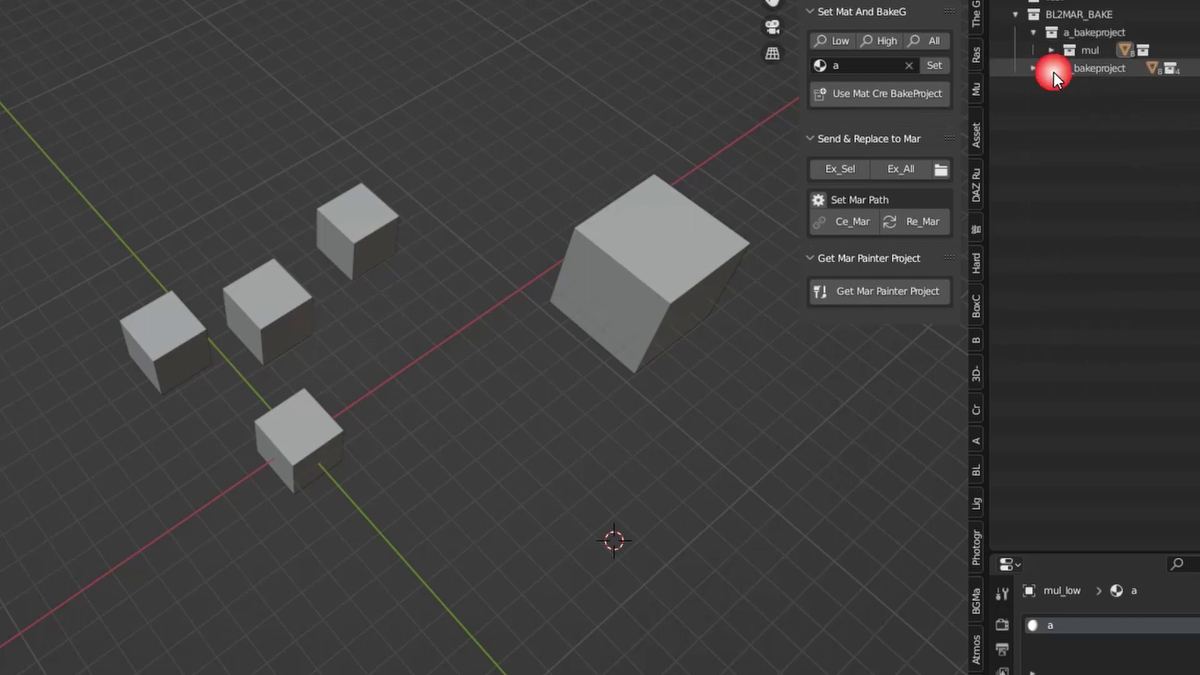
{"action": "left_click", "coordinate": [1034, 69]}
{"action": "left_click", "coordinate": [1052, 86]}
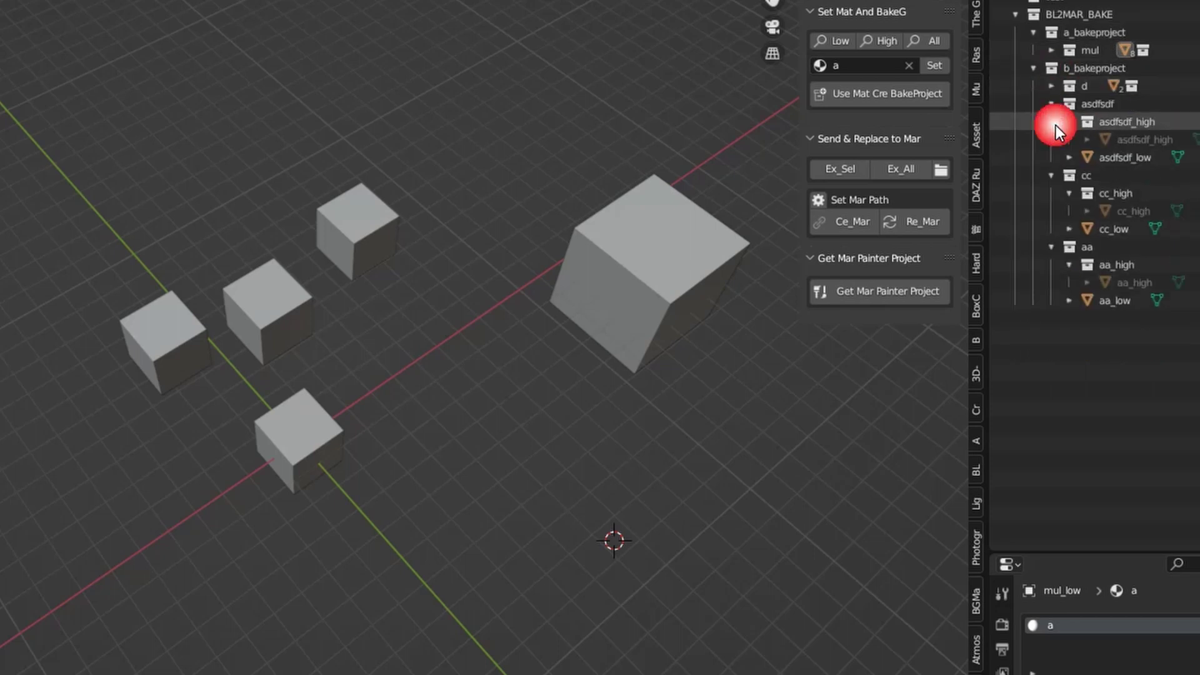
{"action": "left_click", "coordinate": [1051, 104]}
{"action": "left_click", "coordinate": [1050, 119]}
{"action": "left_click", "coordinate": [1049, 137]}
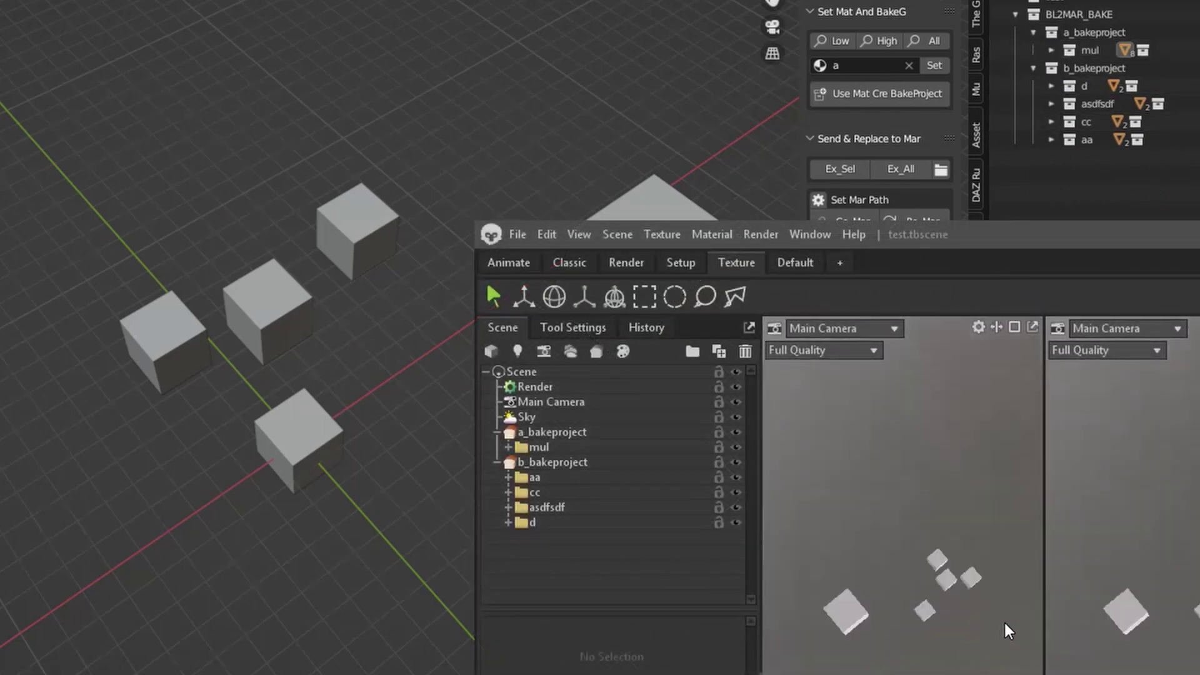
In Marmoset Toolbag, select the mul, aa, cc and d bake groups to compare them with Blender's collections.
{"action": "left_click", "coordinate": [537, 448]}
{"action": "left_click", "coordinate": [535, 478]}
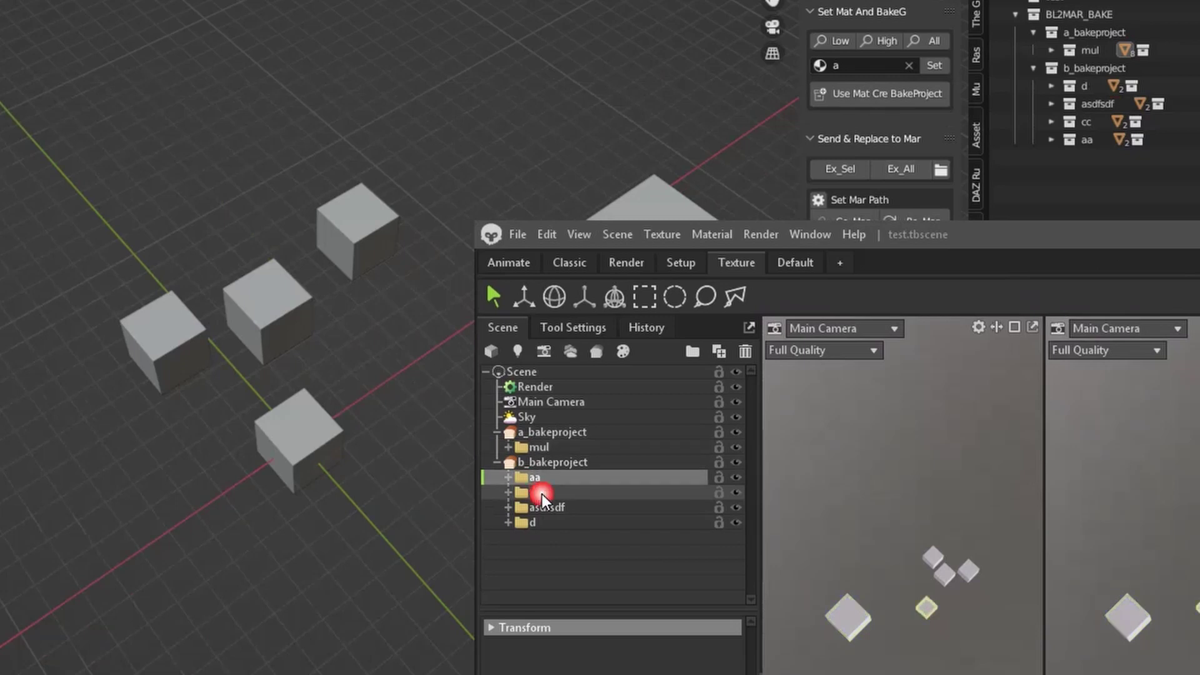
{"action": "left_click", "coordinate": [543, 492]}
{"action": "left_click", "coordinate": [534, 523]}
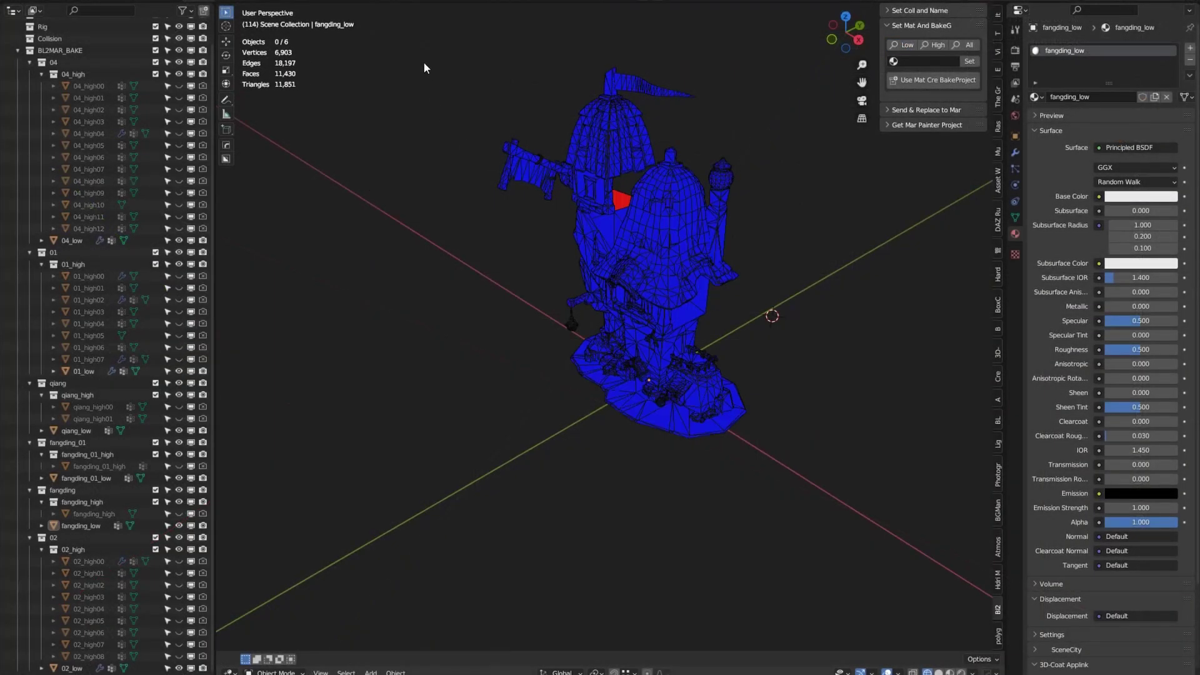
In Blender's tower scene, assign material bl2_low to all low meshes and create a bake project from it.
{"action": "left_click_drag", "start_coordinate": [424, 62], "coordinate": [798, 555]}
{"action": "middle_click_drag", "start_coordinate": [771, 313], "coordinate": [662, 488]}
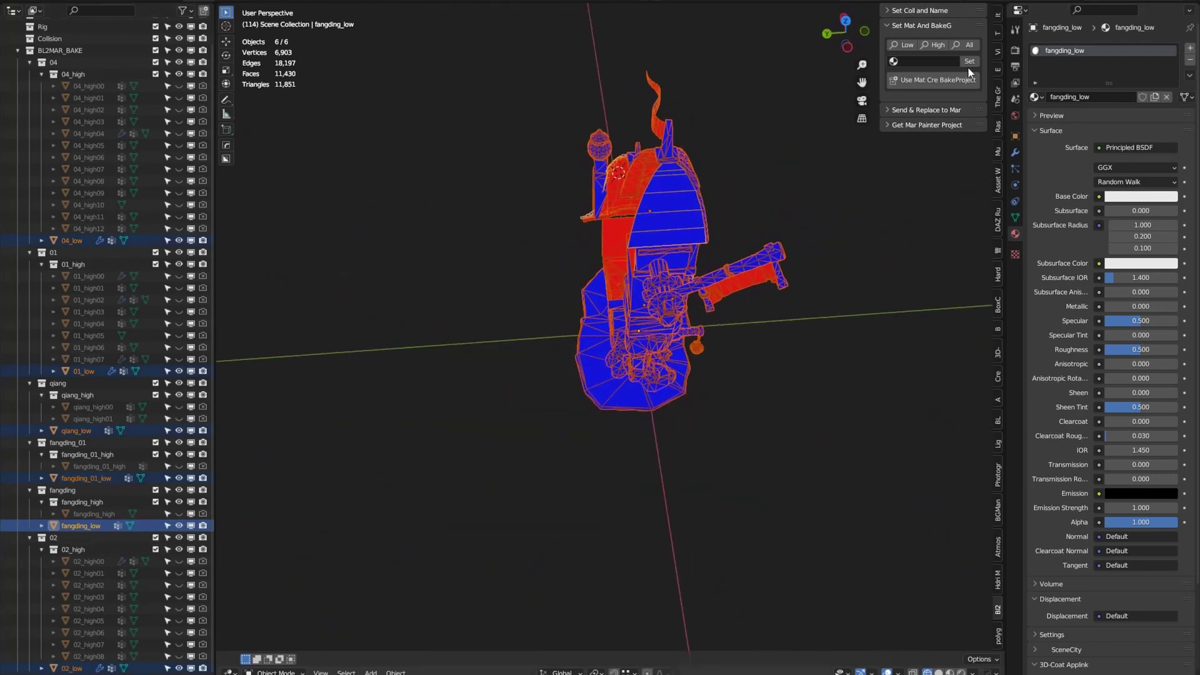
{"action": "left_click", "coordinate": [898, 60]}
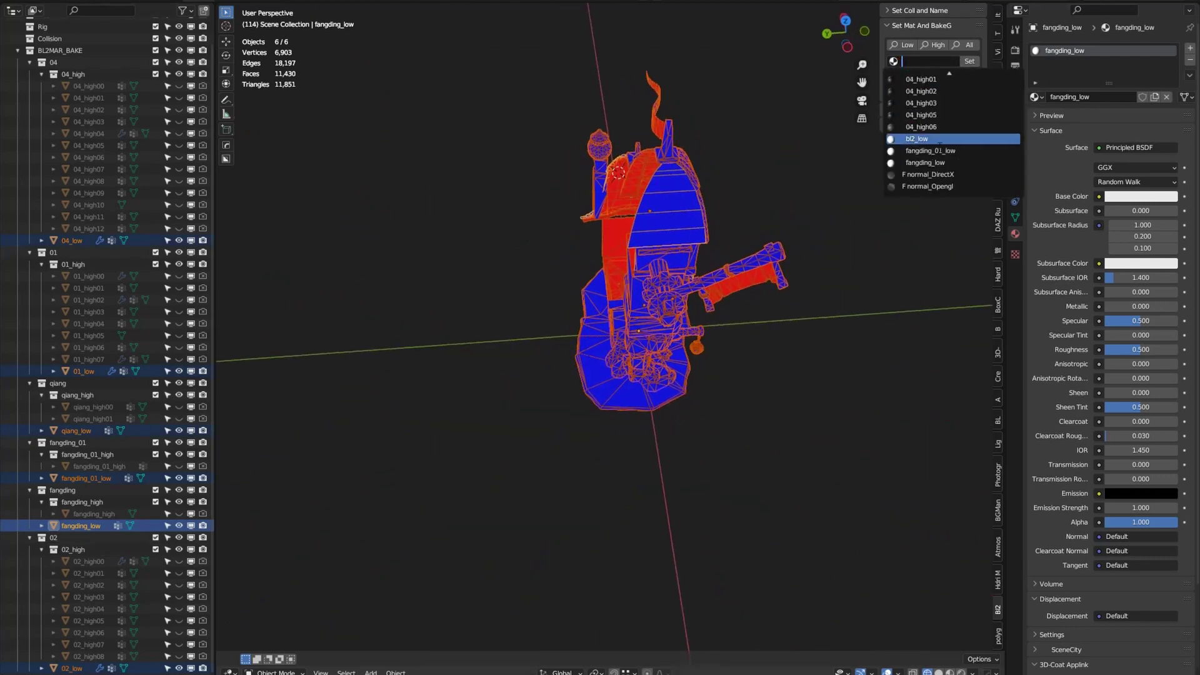
{"action": "left_click", "coordinate": [933, 141]}
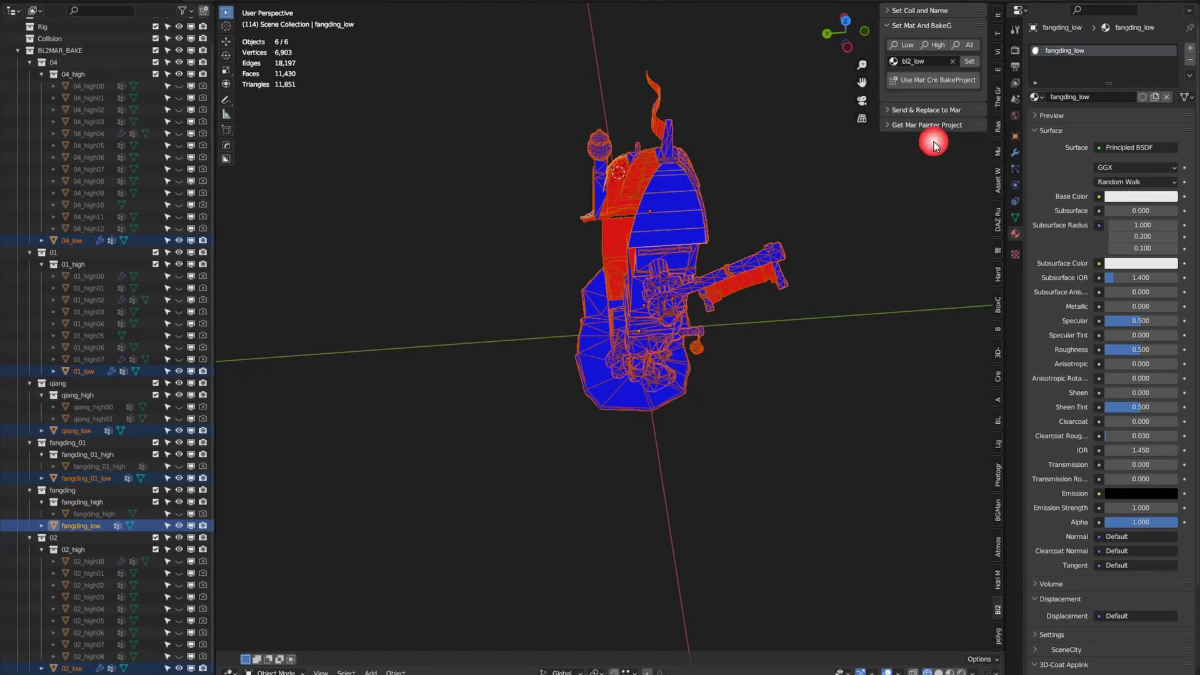
{"action": "left_click", "coordinate": [970, 62]}
{"action": "right_click", "coordinate": [879, 252], "text": "shift"}
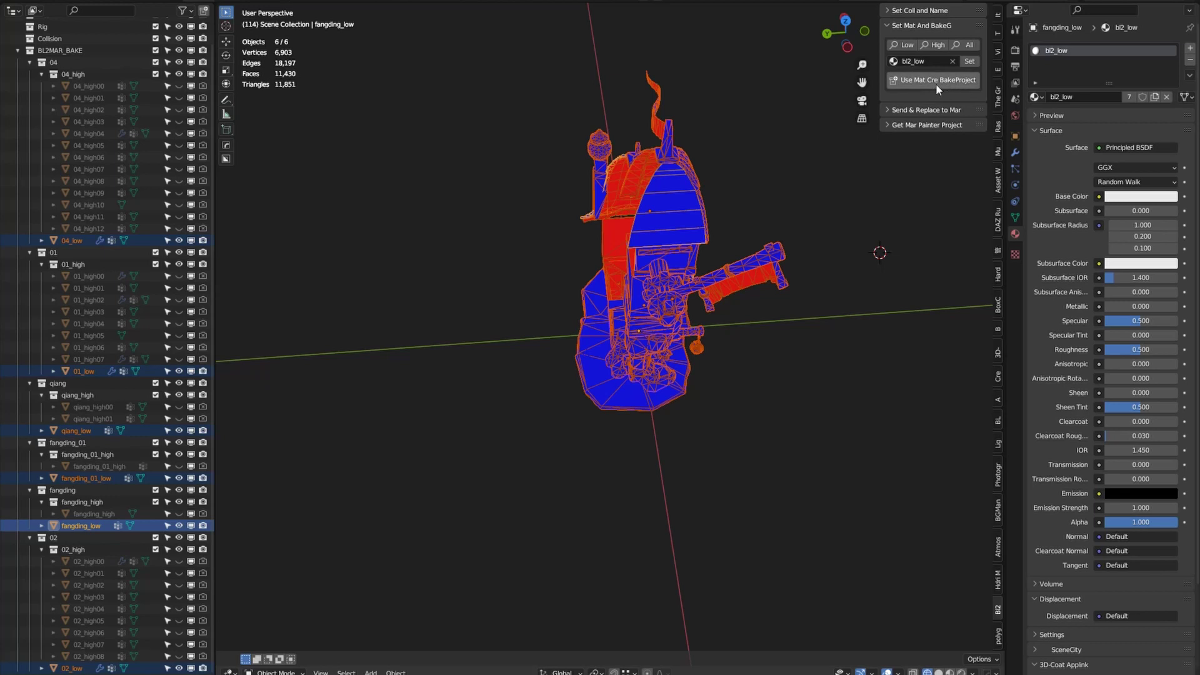
{"action": "left_click", "coordinate": [937, 81]}
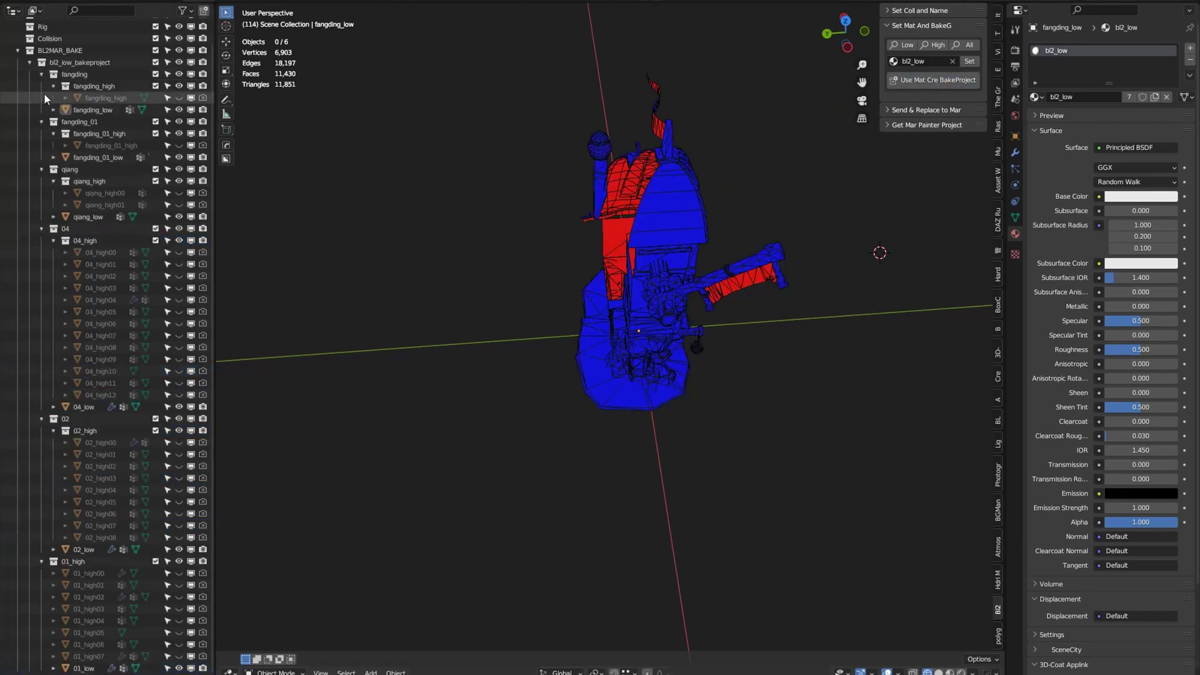
Collapse the fangding, fangding_01, qiang, 04, 02 and 01_high collections under bl2_low_bakeproject.
{"action": "left_click", "coordinate": [29, 62]}
{"action": "left_click", "coordinate": [30, 83]}
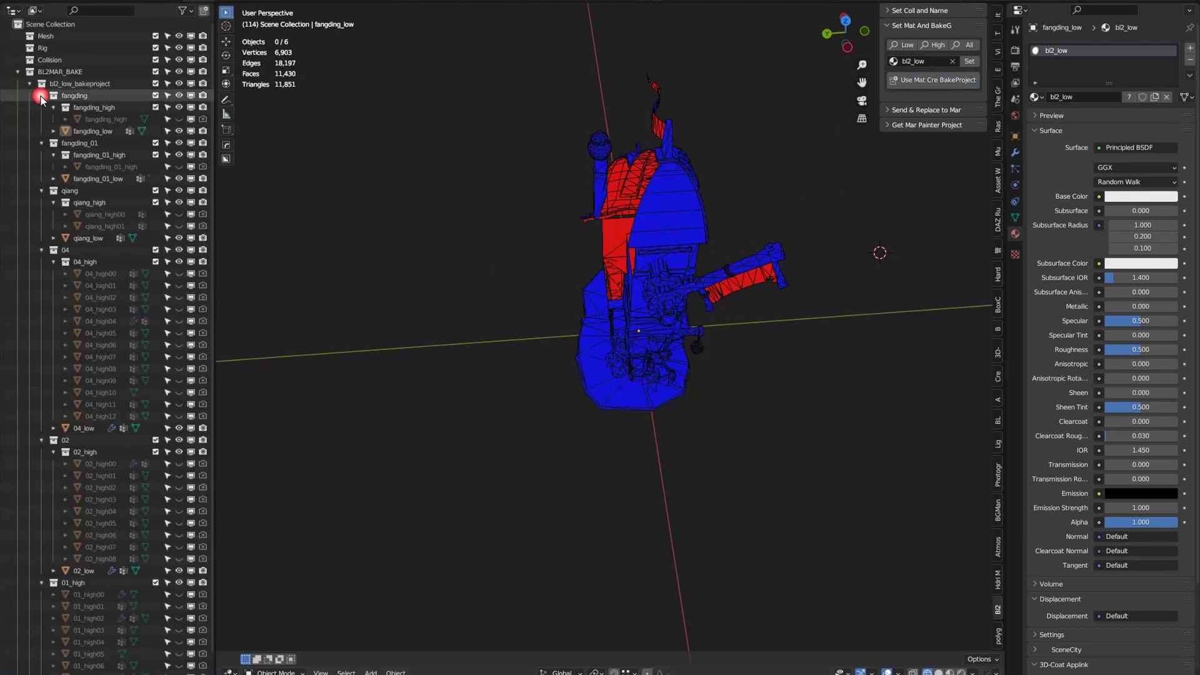
{"action": "left_click", "coordinate": [41, 95]}
{"action": "left_click", "coordinate": [41, 107]}
{"action": "left_click", "coordinate": [41, 119]}
{"action": "left_click", "coordinate": [41, 131]}
{"action": "left_click_drag", "start_coordinate": [40, 141], "coordinate": [37, 158]}
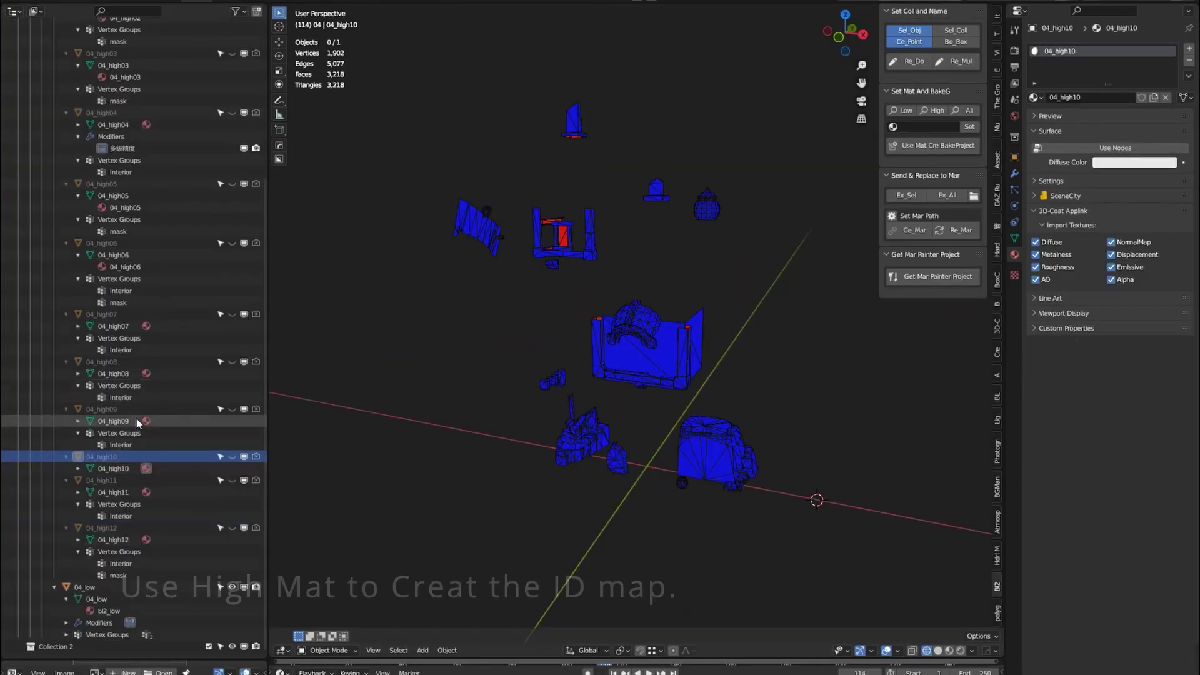
Check the material of 04_high09, and select and hide the 04_low object.
{"action": "left_click", "coordinate": [119, 421]}
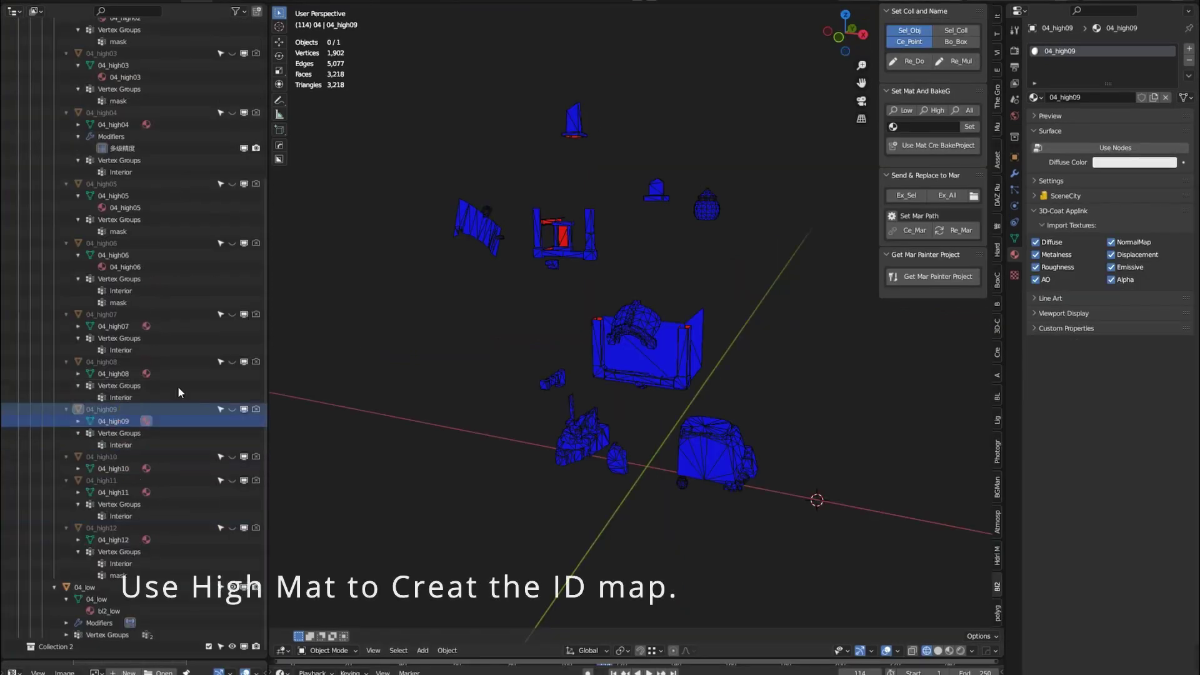
{"action": "left_click", "coordinate": [210, 586]}
{"action": "left_click", "coordinate": [232, 586]}
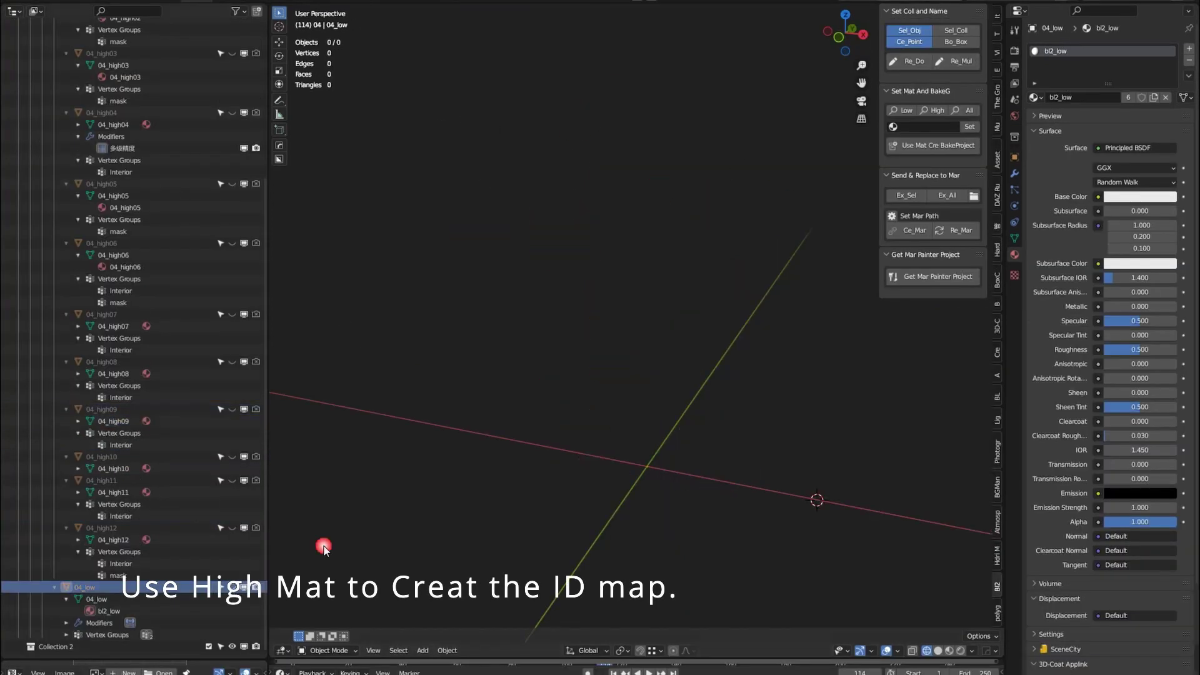
Show the high meshes with the High filter, select them and open the bake material choices.
{"action": "left_click", "coordinate": [931, 110]}
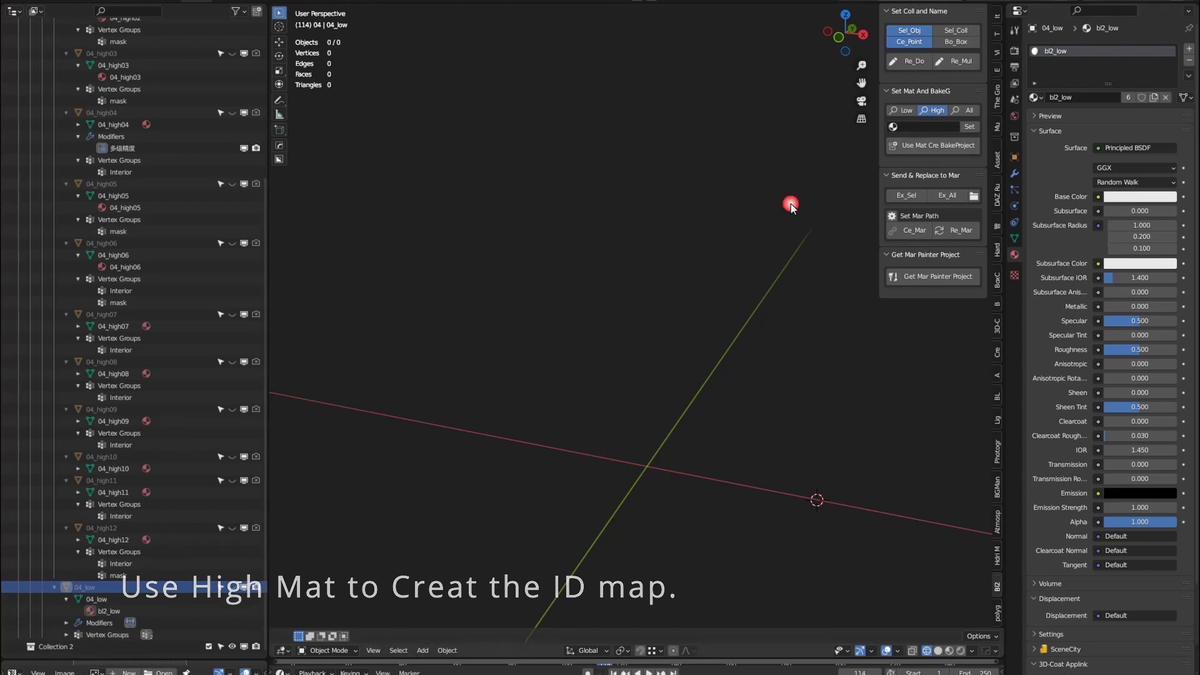
{"action": "key", "text": "a"}
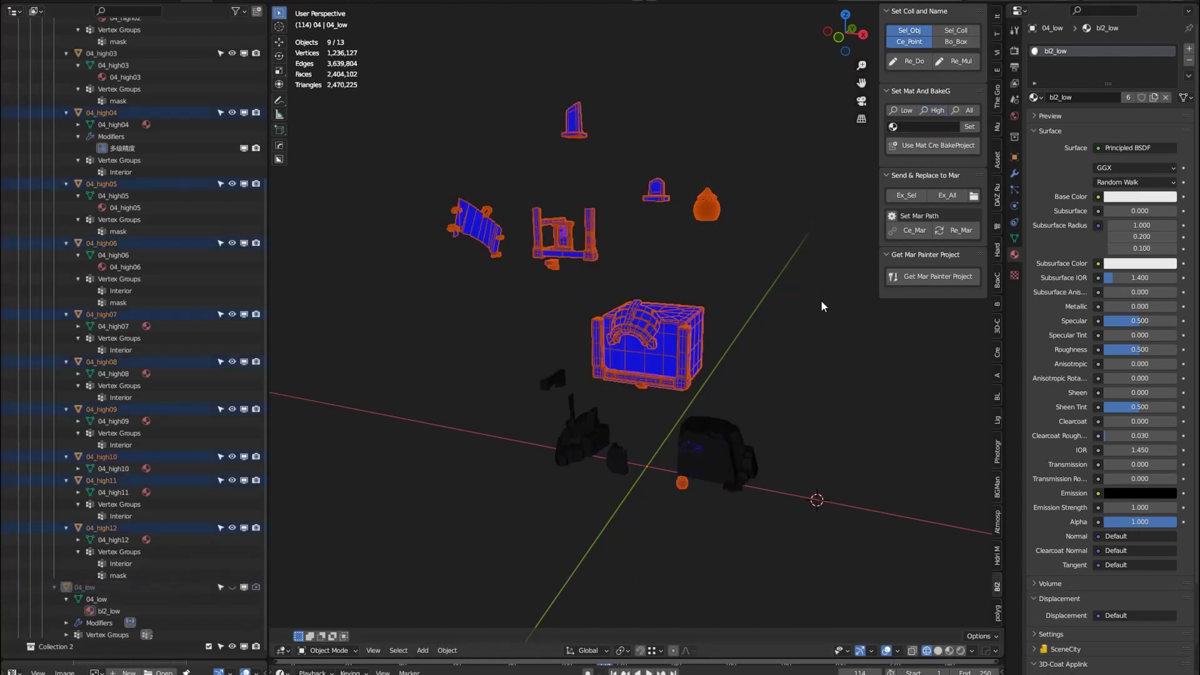
{"action": "left_click_drag", "start_coordinate": [403, 98], "coordinate": [724, 191]}
{"action": "left_click", "coordinate": [892, 127]}
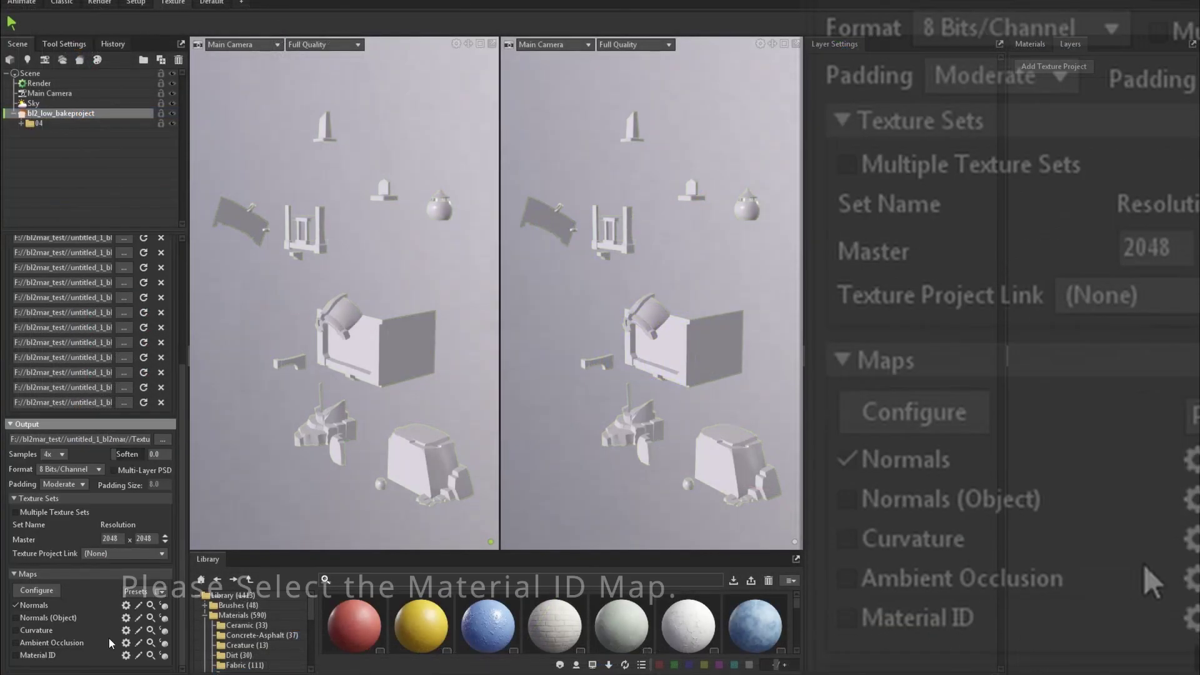
In Marmoset Toolbag, enable Normals (Object), Curvature, Ambient Occlusion and Material ID for bl2_low_bakeproject and link a texture project.
{"action": "left_click", "coordinate": [16, 617]}
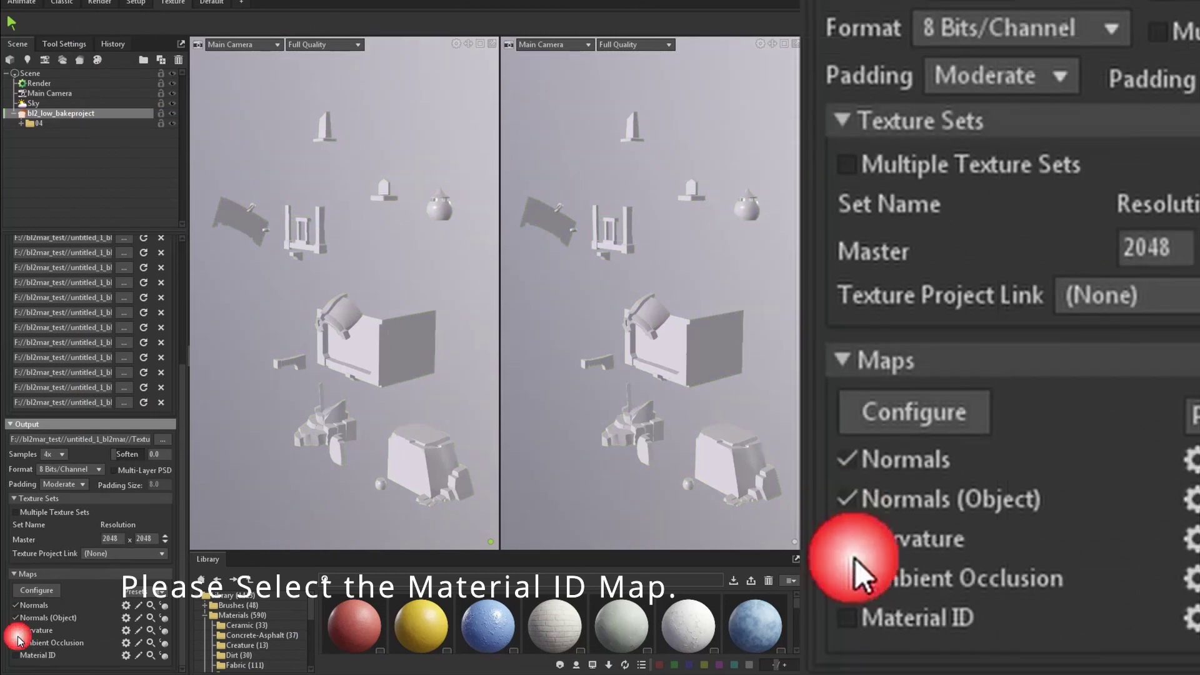
{"action": "left_click", "coordinate": [15, 630]}
{"action": "left_click", "coordinate": [16, 642]}
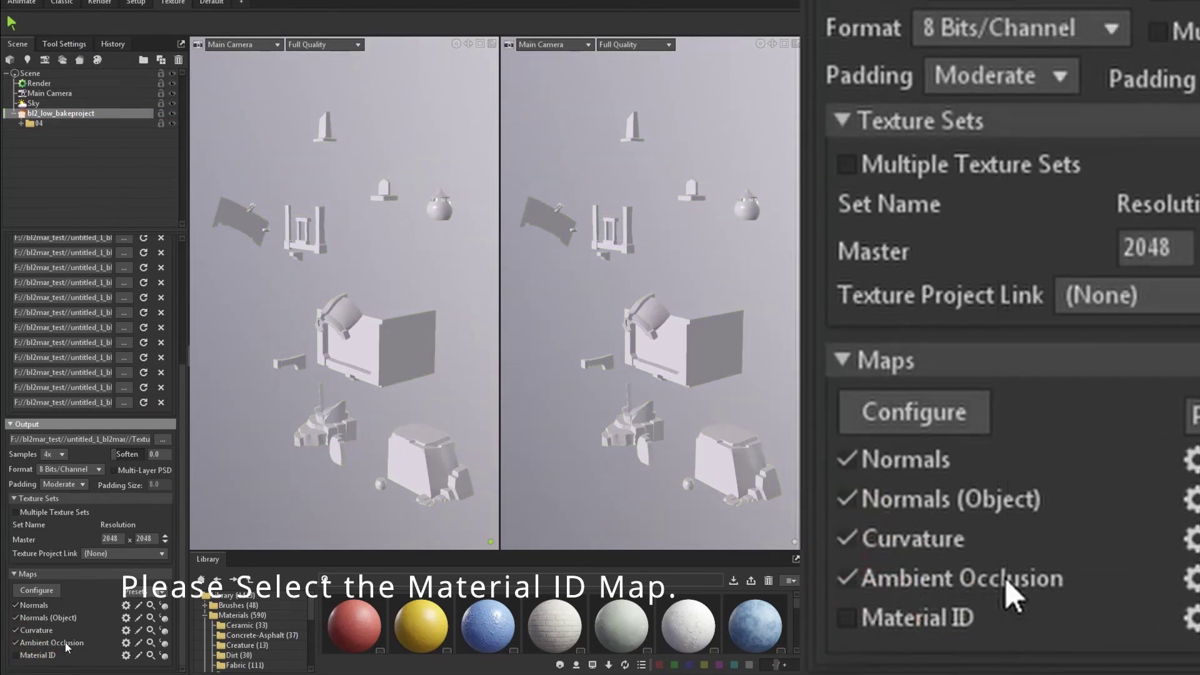
{"action": "left_click", "coordinate": [16, 655]}
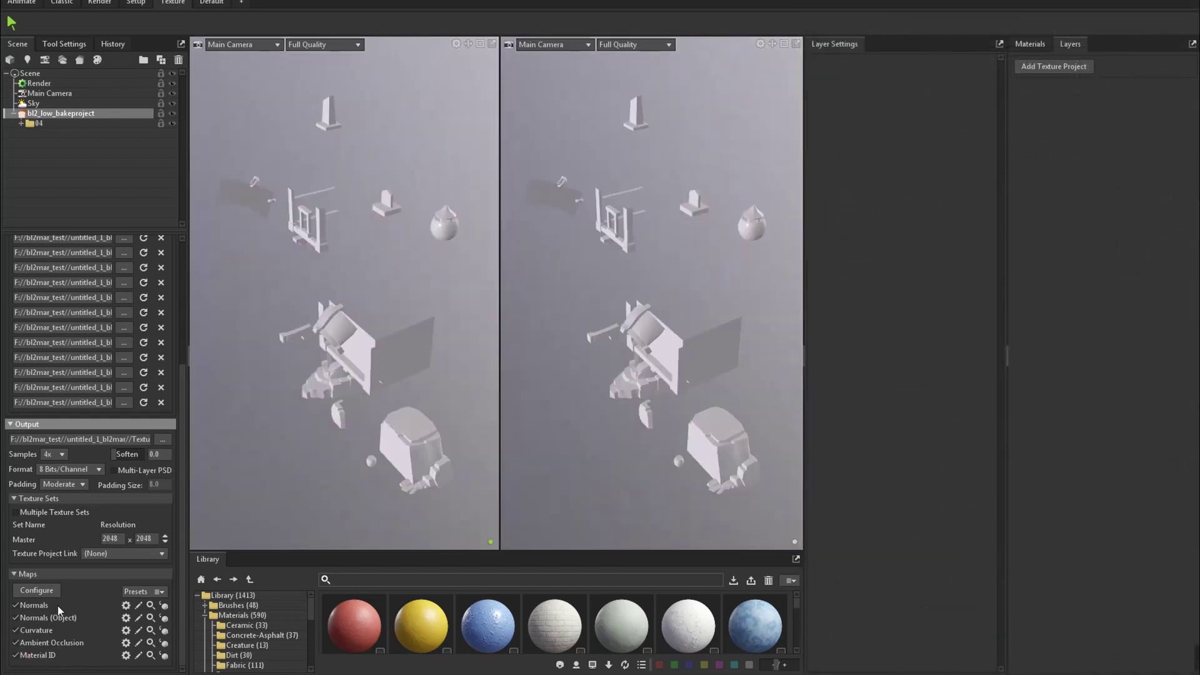
{"action": "left_click", "coordinate": [123, 552]}
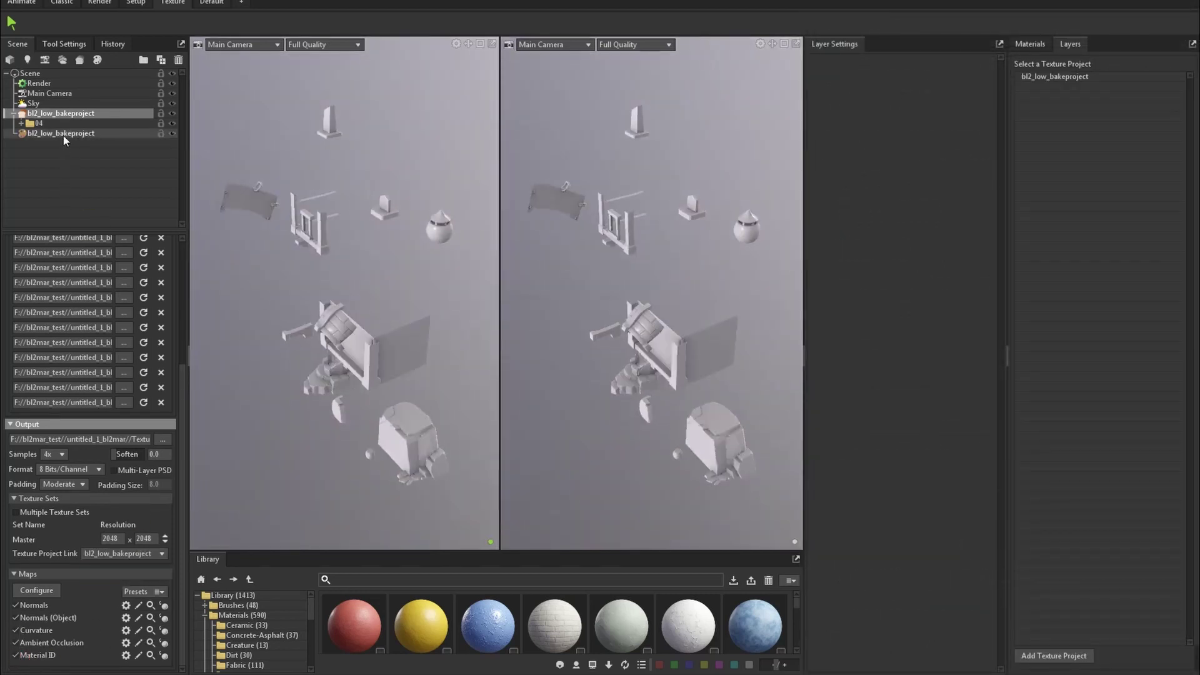
In the linked texture project, apply Iron Painted to the jar and Paint Blistered to the large box, and preview the Material ID map.
{"action": "left_click", "coordinate": [62, 135]}
{"action": "mouse_move", "coordinate": [354, 625]}
{"action": "left_mouse_down"}
{"action": "mouse_move", "coordinate": [423, 406]}
{"action": "mouse_move", "coordinate": [404, 275]}
{"action": "mouse_move", "coordinate": [436, 212]}
{"action": "mouse_move", "coordinate": [321, 118]}
{"action": "mouse_move", "coordinate": [229, 204]}
{"action": "mouse_move", "coordinate": [414, 388]}
{"action": "mouse_move", "coordinate": [441, 219]}
{"action": "mouse_move", "coordinate": [437, 235]}
{"action": "left_mouse_up"}
{"action": "left_click_drag", "start_coordinate": [485, 601], "coordinate": [397, 351]}
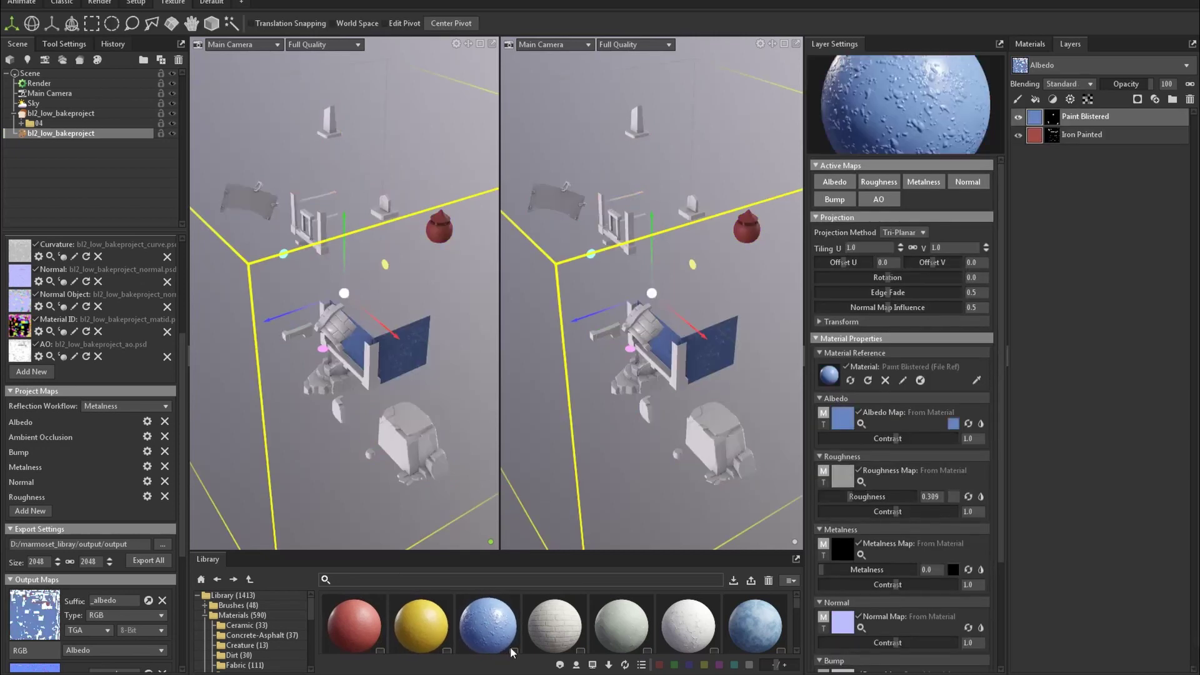
{"action": "left_click", "coordinate": [50, 331]}
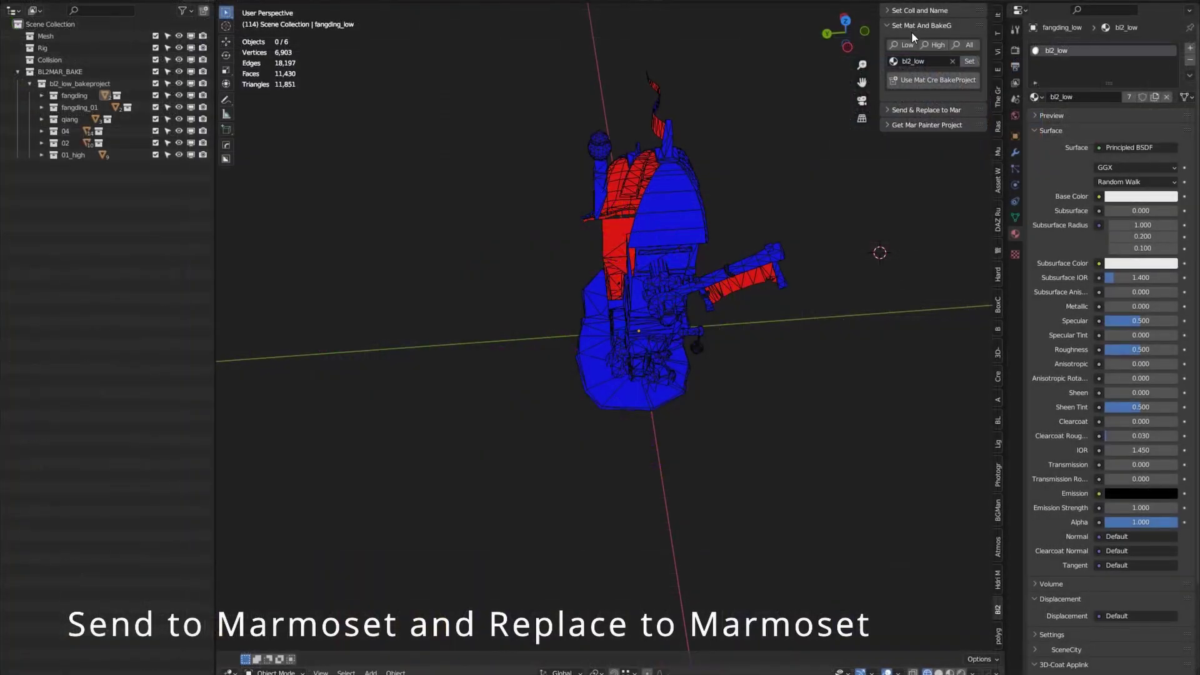
Back in Blender, open the Send & Replace to Mar settings and set the Marmoset path to toolbag.exe in Toolbag 4.
{"action": "left_click", "coordinate": [911, 28]}
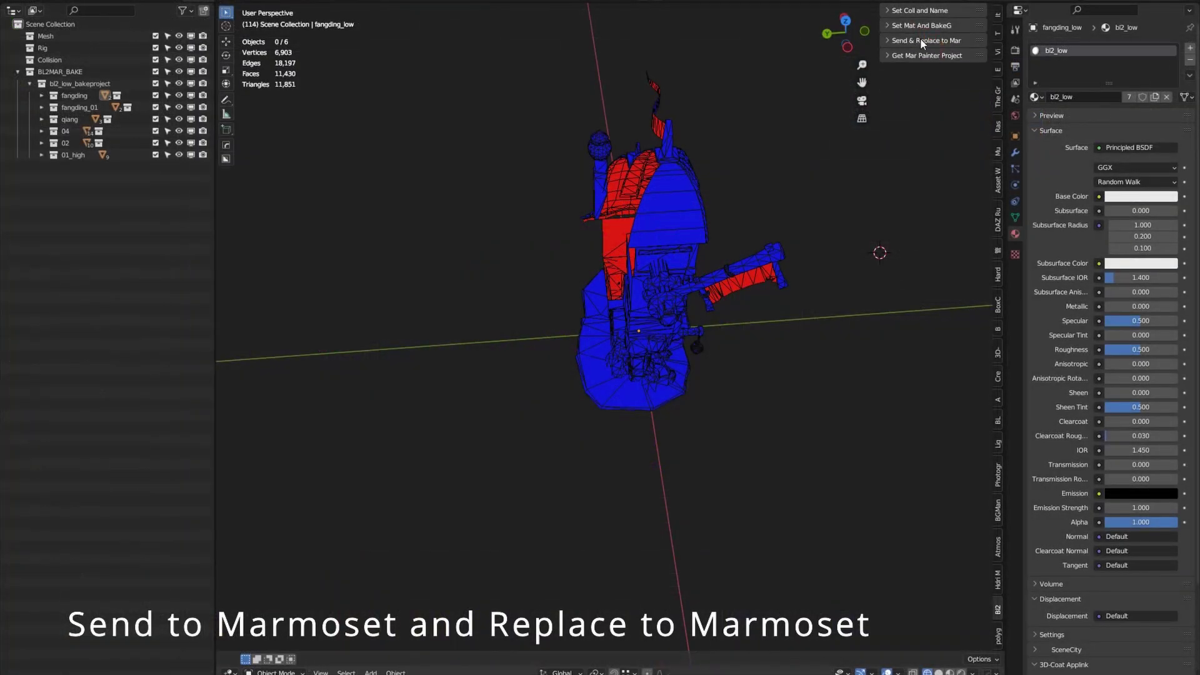
{"action": "left_click", "coordinate": [921, 40]}
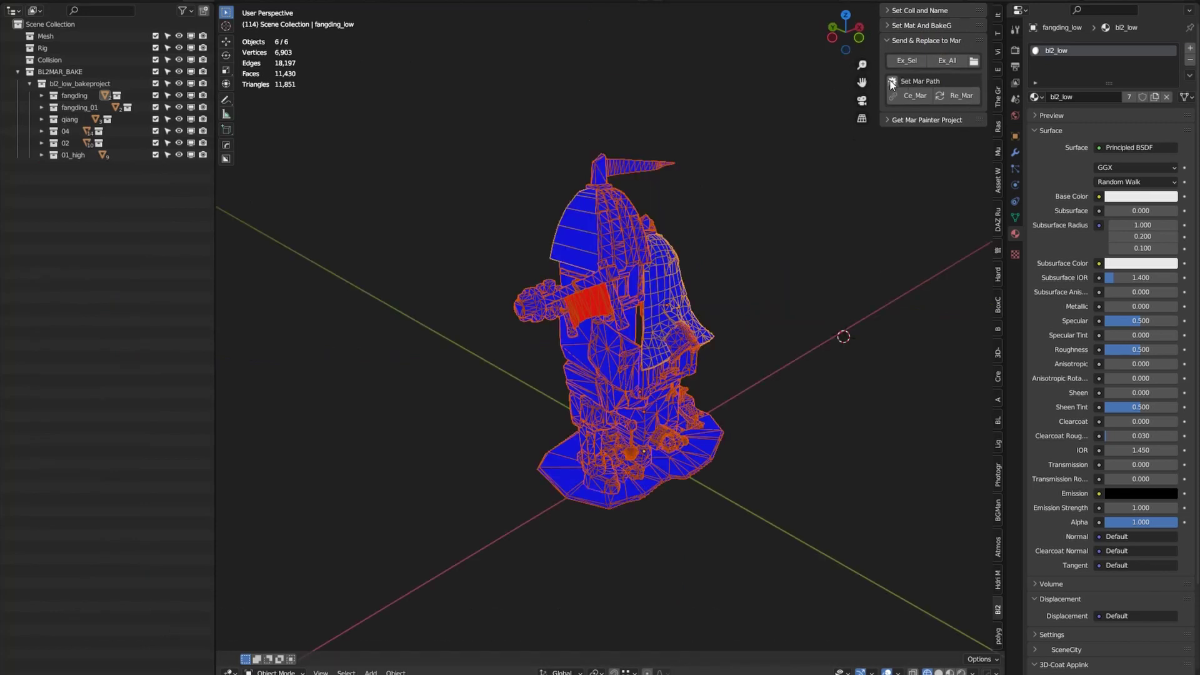
{"action": "left_click", "coordinate": [892, 83]}
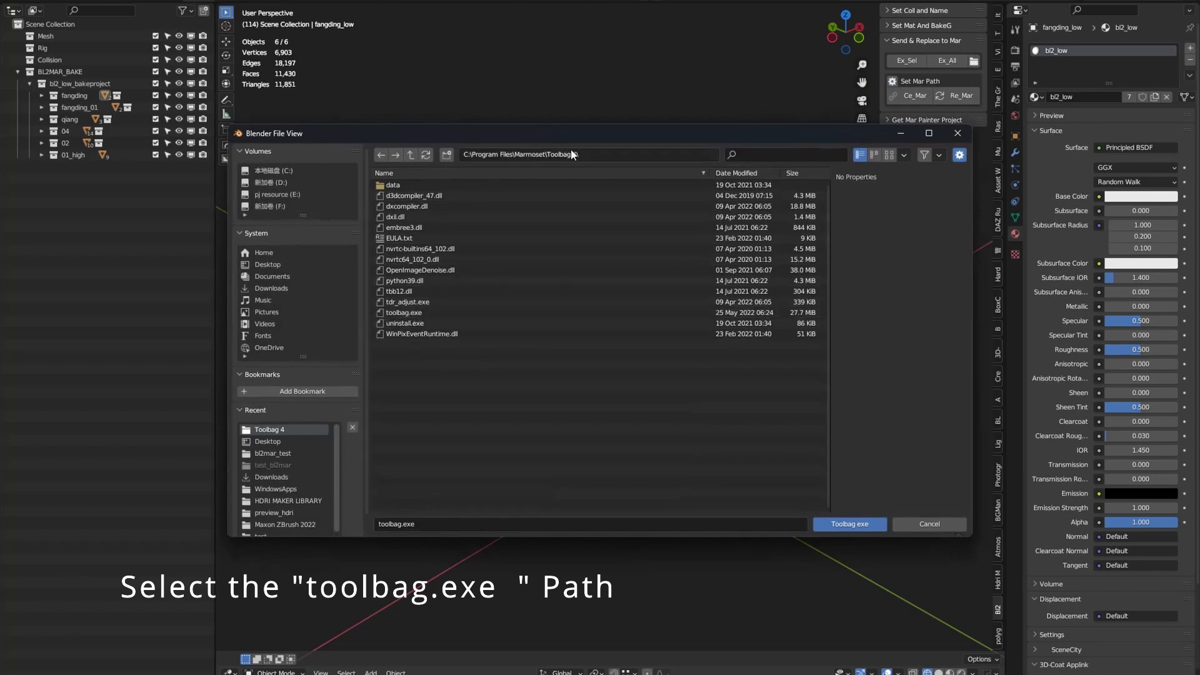
{"action": "left_click", "coordinate": [410, 312]}
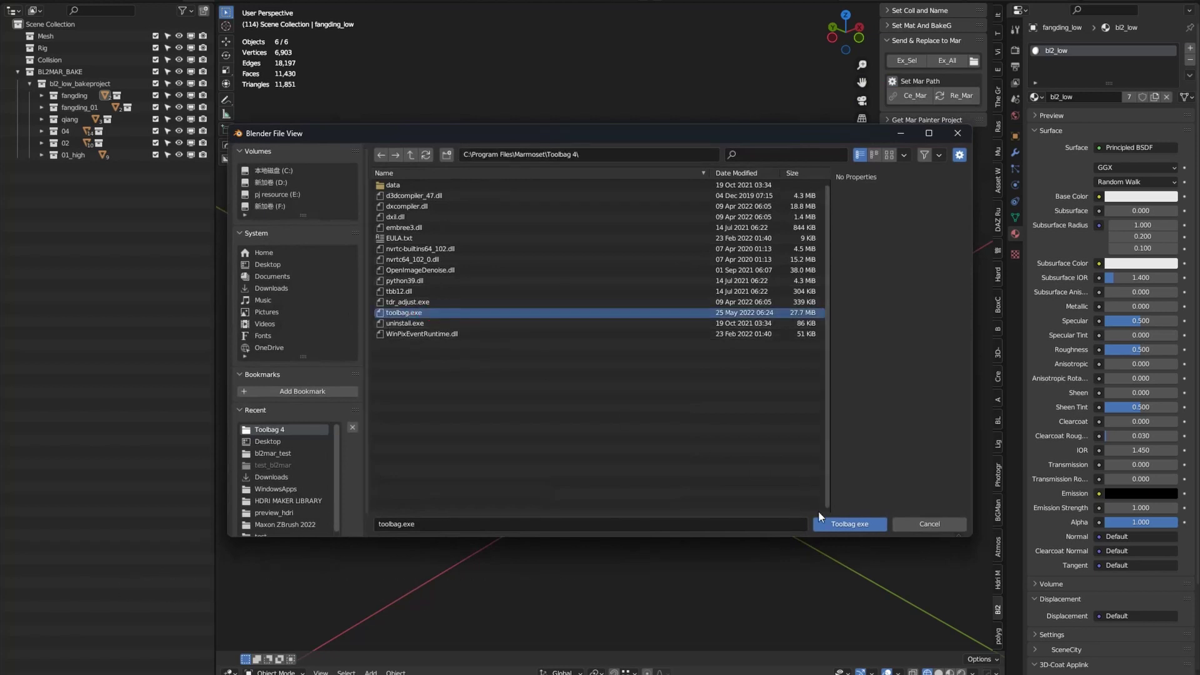
{"action": "left_click", "coordinate": [846, 525]}
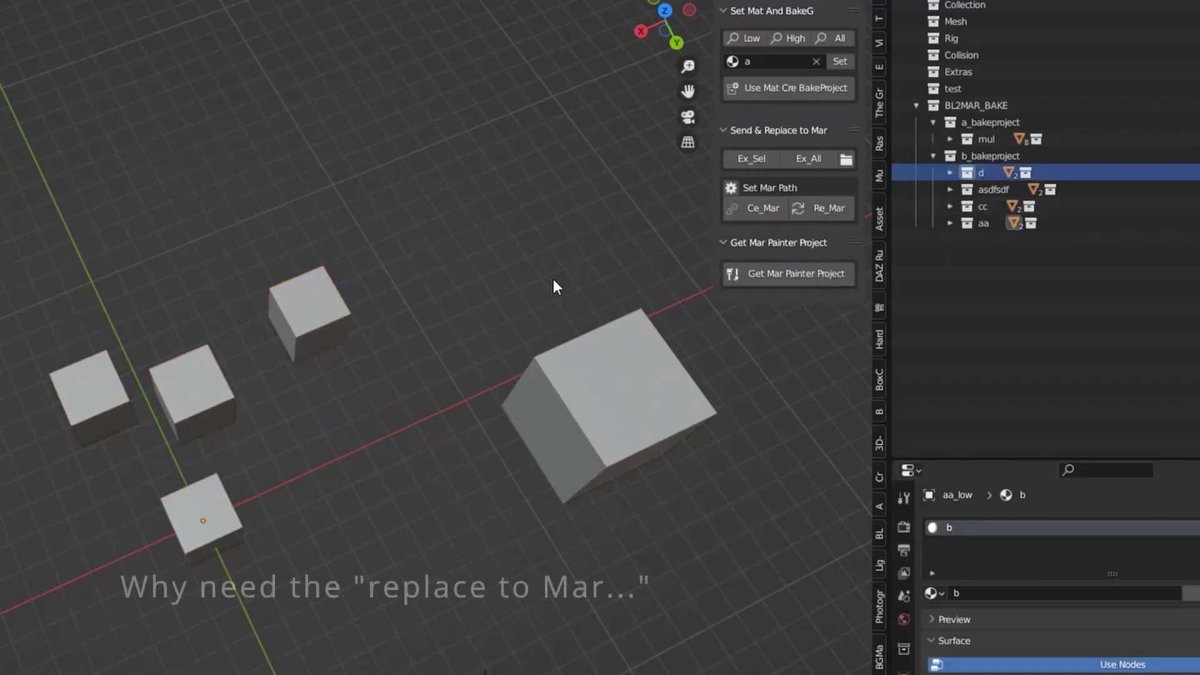
Assign material c to the aa cube and material casfsafa to the cc cube.
{"action": "left_click", "coordinate": [373, 352]}
{"action": "left_click", "coordinate": [775, 62]}
{"action": "left_click", "coordinate": [752, 221]}
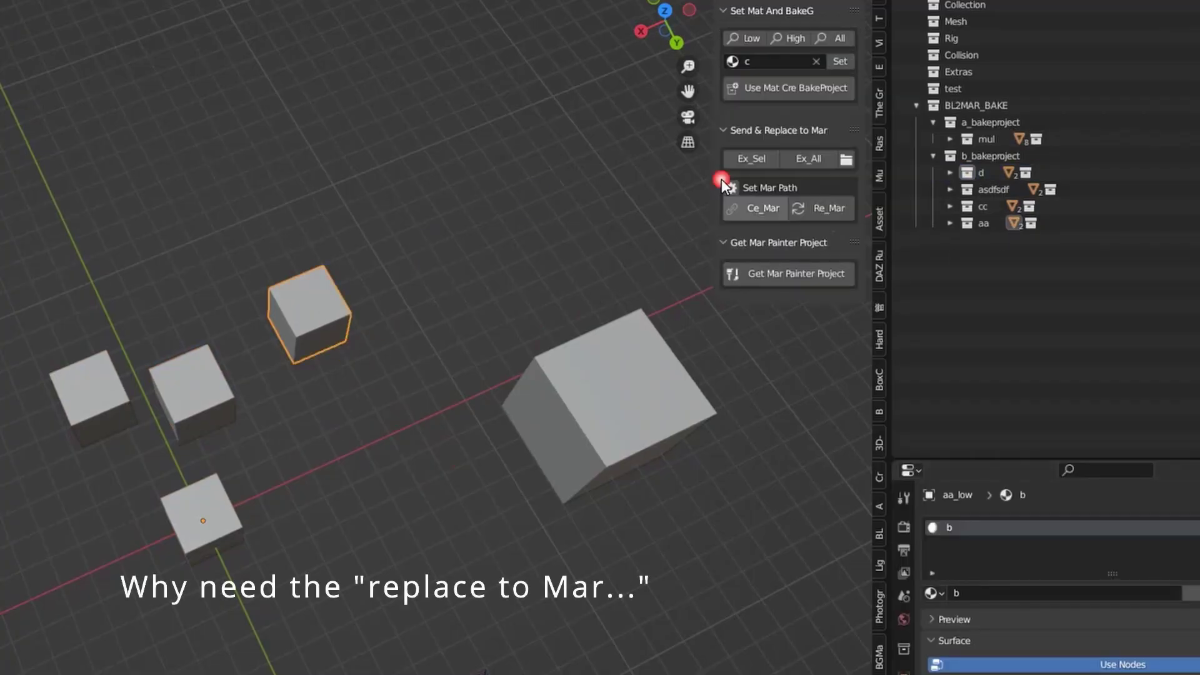
{"action": "left_click", "coordinate": [839, 62]}
{"action": "left_click", "coordinate": [210, 398]}
{"action": "left_click", "coordinate": [775, 61]}
{"action": "left_click", "coordinate": [766, 238]}
{"action": "left_click", "coordinate": [839, 61]}
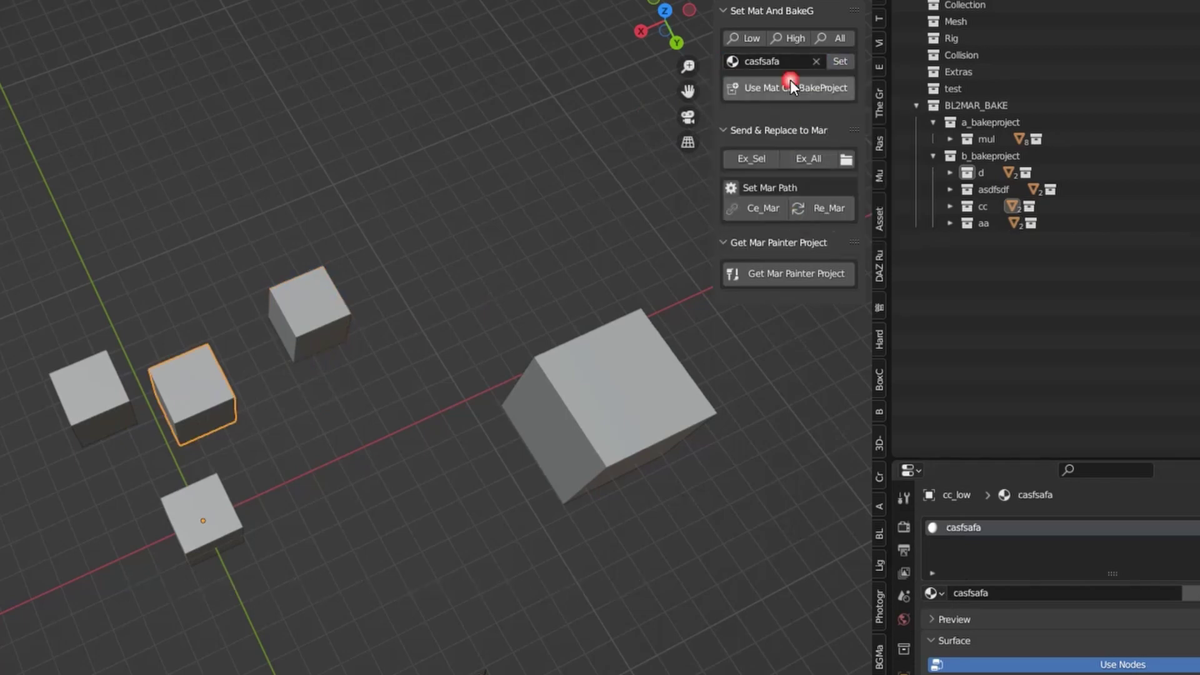
Assign material d_high to the d cube and create the bake projects from the low materials.
{"action": "left_click", "coordinate": [97, 387]}
{"action": "left_click", "coordinate": [775, 61]}
{"action": "left_click", "coordinate": [756, 236]}
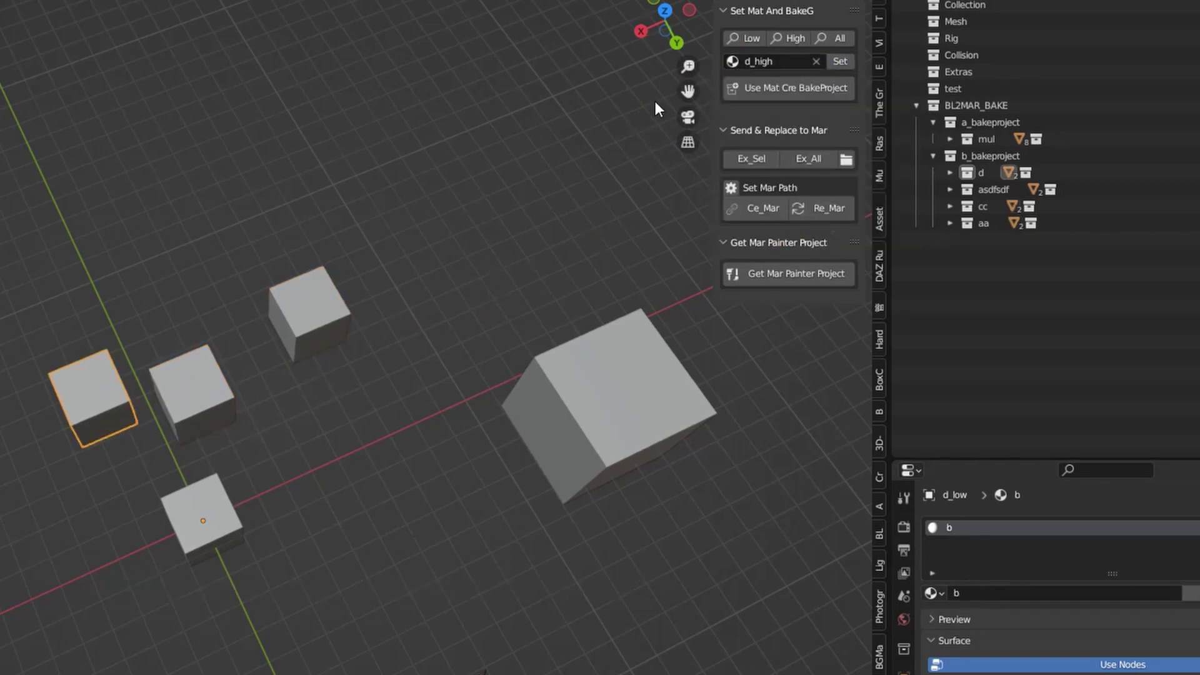
{"action": "left_click", "coordinate": [813, 89]}
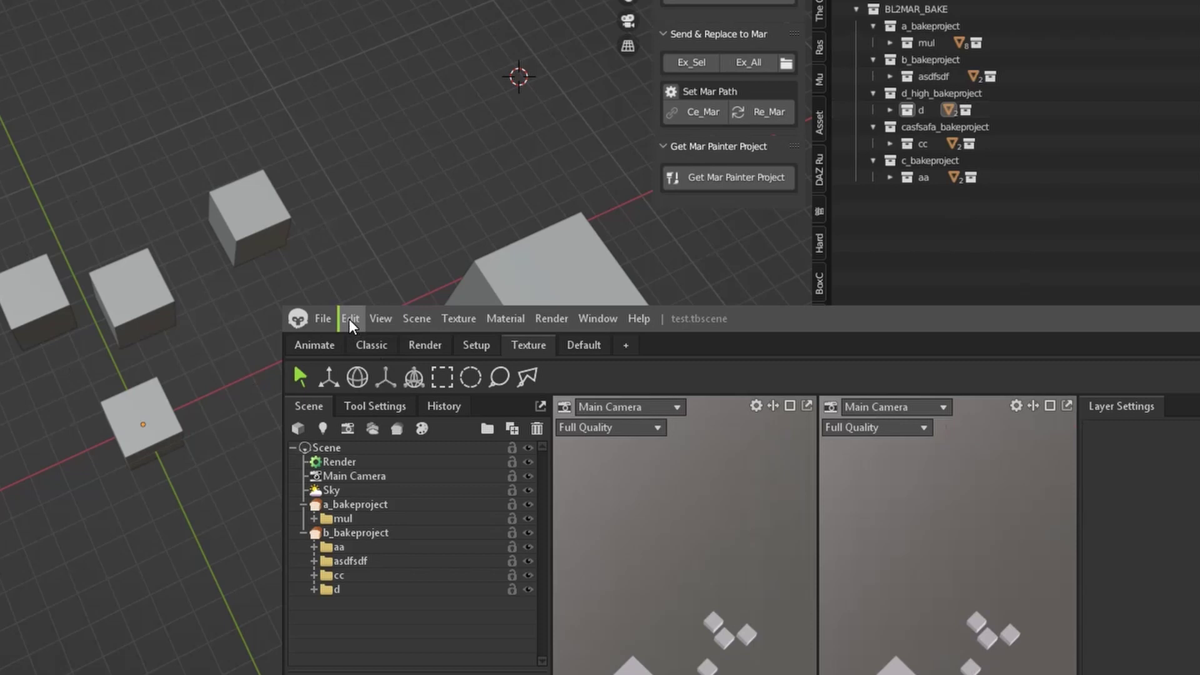
In Marmoset Toolbag, run the bl2mar plugin and reload the bake meshes.
{"action": "left_click", "coordinate": [349, 319]}
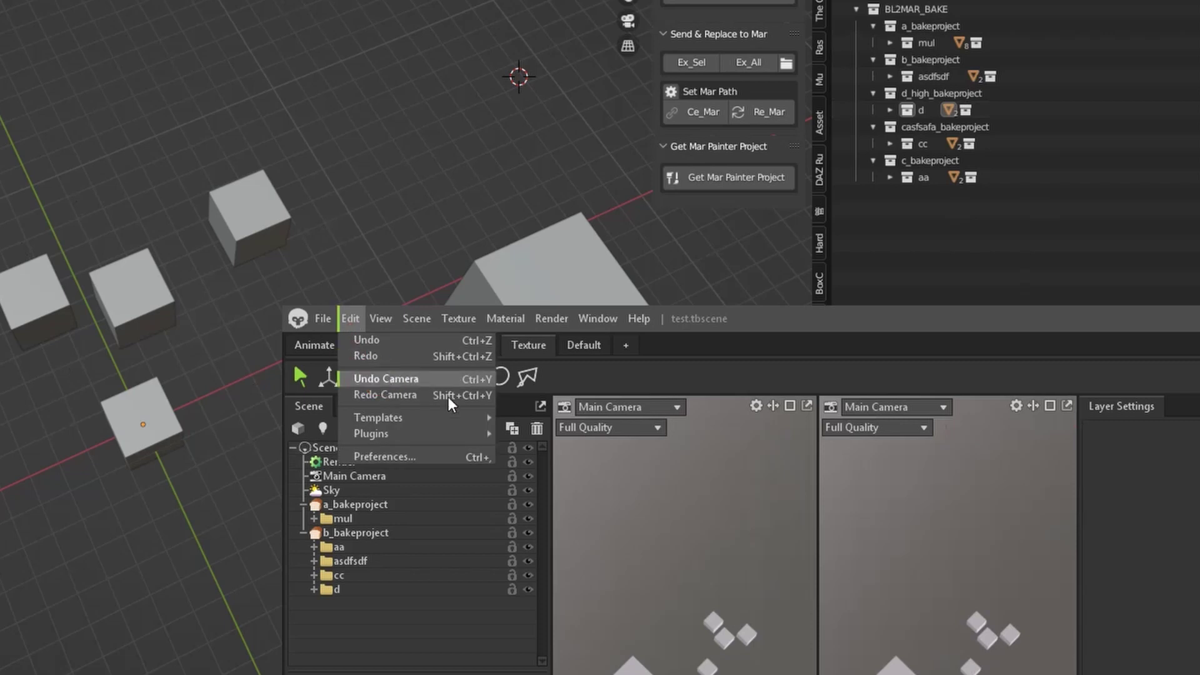
{"action": "mouse_move", "coordinate": [448, 435]}
{"action": "mouse_move", "coordinate": [603, 572]}
{"action": "left_click", "coordinate": [696, 573]}
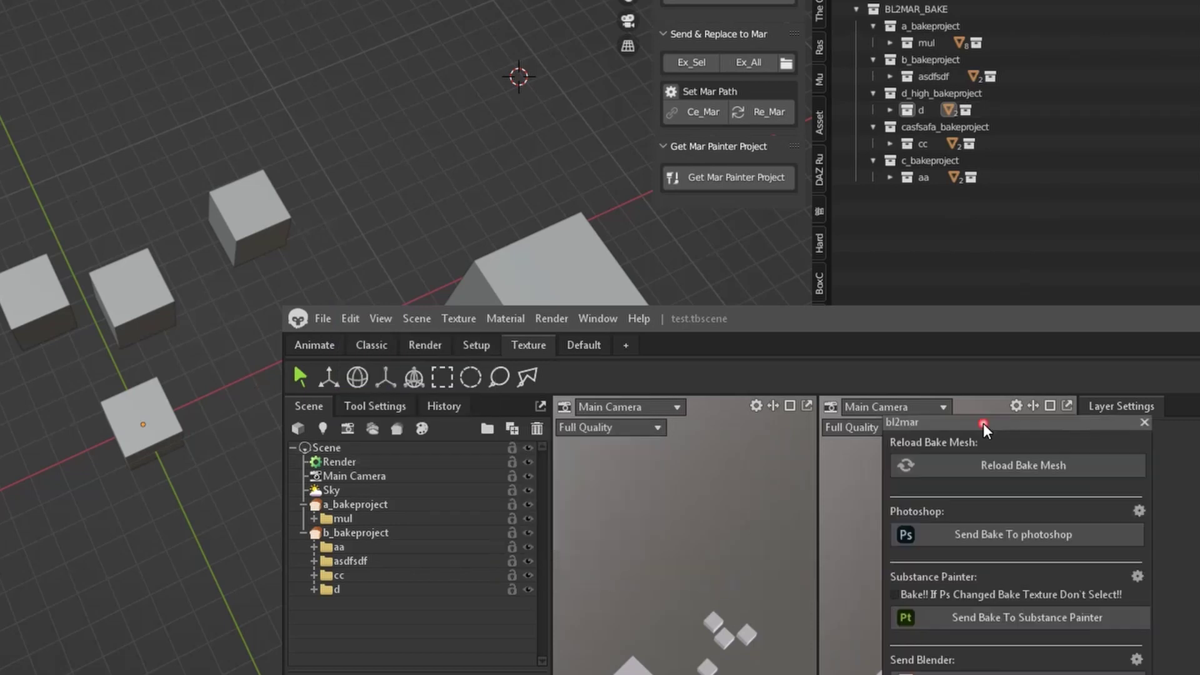
{"action": "left_click_drag", "start_coordinate": [964, 419], "coordinate": [1033, 389]}
{"action": "left_click", "coordinate": [1032, 430]}
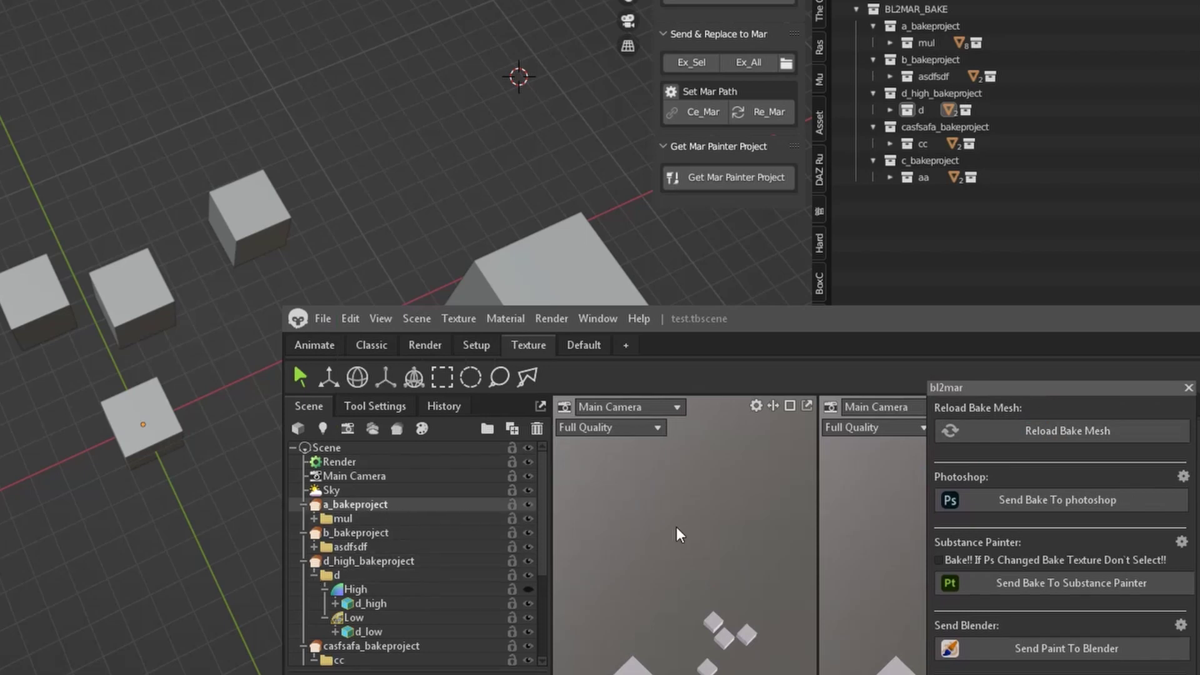
Look through the reloaded bake projects in the scene tree, collapsing each one from c_bakeproject up to a_bakeproject.
{"action": "scroll", "coordinate": [344, 562], "scroll_direction": "down", "scroll_amount": 3}
{"action": "left_click", "coordinate": [303, 588]}
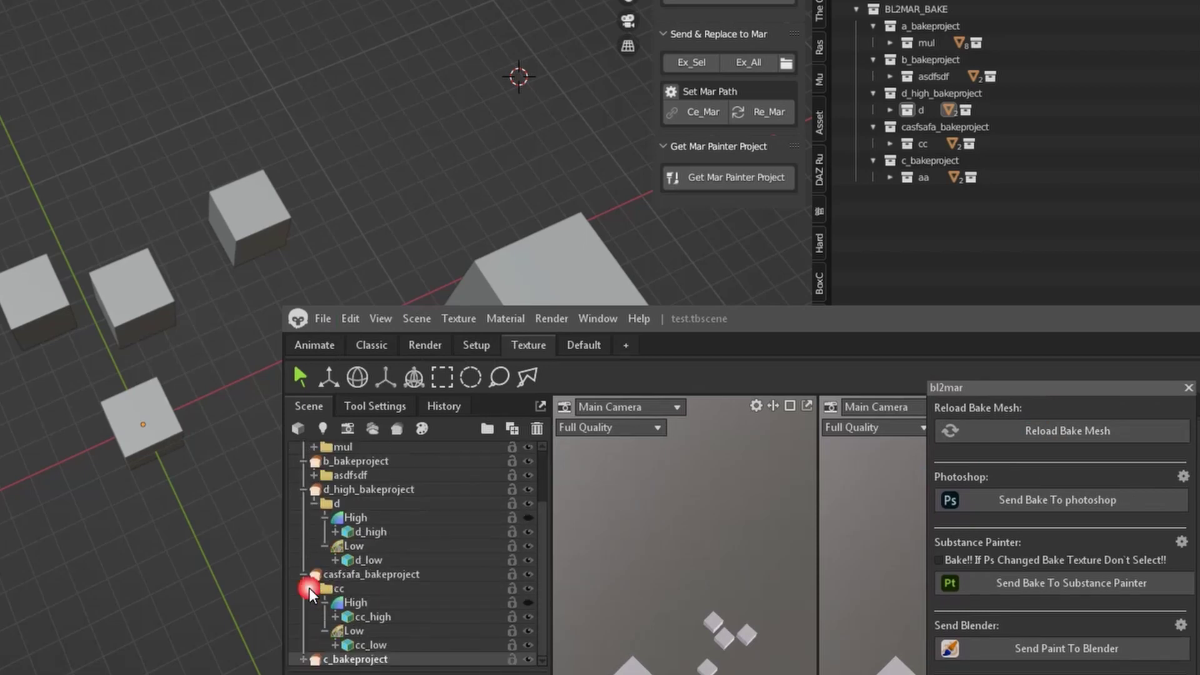
{"action": "left_click", "coordinate": [309, 575]}
{"action": "left_click", "coordinate": [303, 574]}
{"action": "left_click", "coordinate": [314, 562]}
{"action": "left_click", "coordinate": [304, 560]}
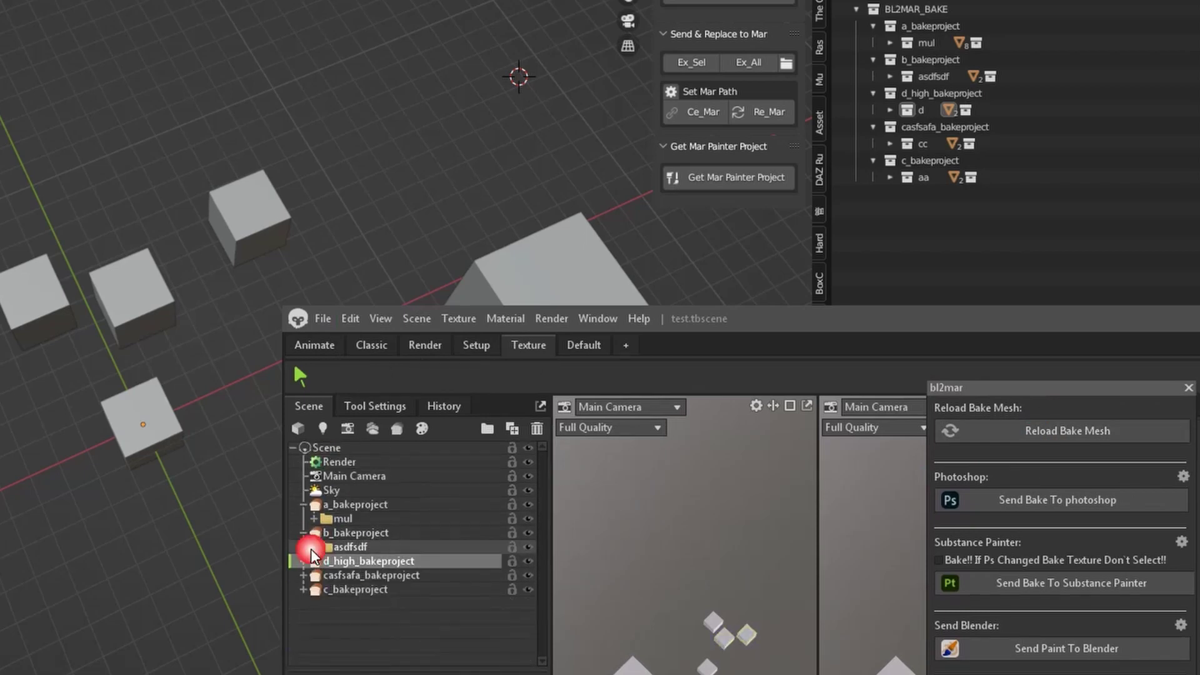
{"action": "left_click", "coordinate": [304, 532]}
{"action": "left_click", "coordinate": [304, 503]}
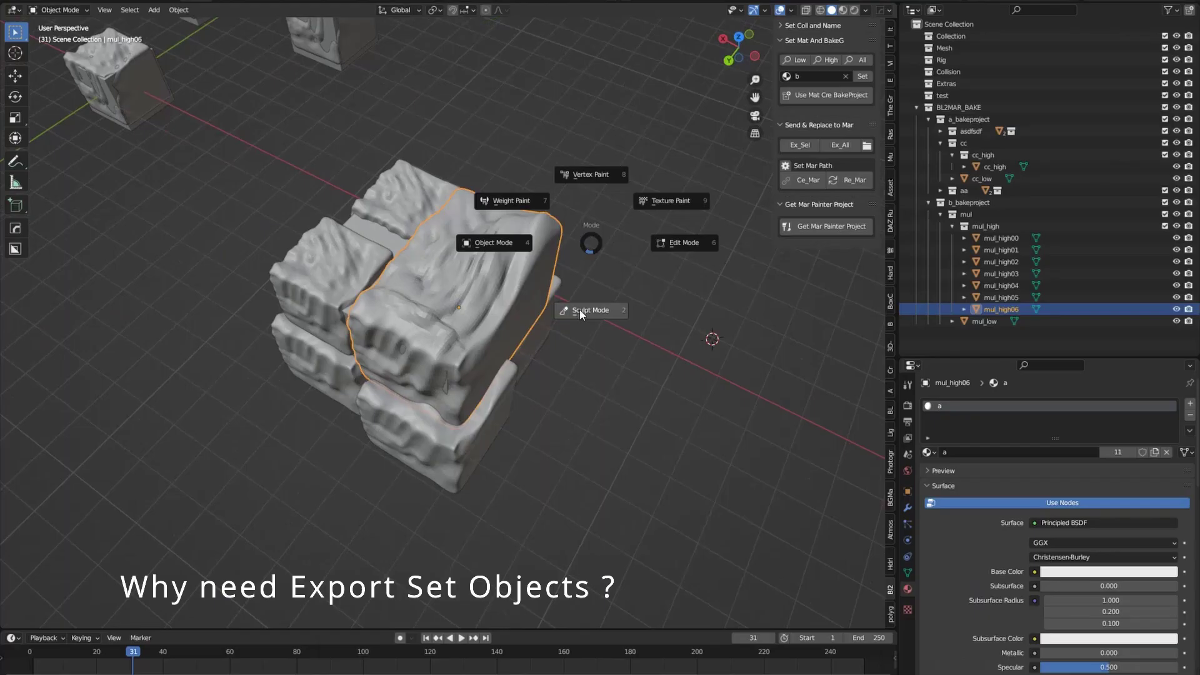
In Blender, switch mul_high06 to Sculpt Mode and reshape its upper surface with a few strokes.
{"action": "left_click", "coordinate": [581, 306]}
{"action": "mouse_move", "coordinate": [504, 287]}
{"action": "left_mouse_down"}
{"action": "mouse_move", "coordinate": [493, 253]}
{"action": "mouse_move", "coordinate": [523, 257]}
{"action": "left_mouse_up"}
{"action": "middle_click_drag", "start_coordinate": [561, 291], "coordinate": [494, 243]}
{"action": "left_click_drag", "start_coordinate": [518, 292], "coordinate": [555, 281]}
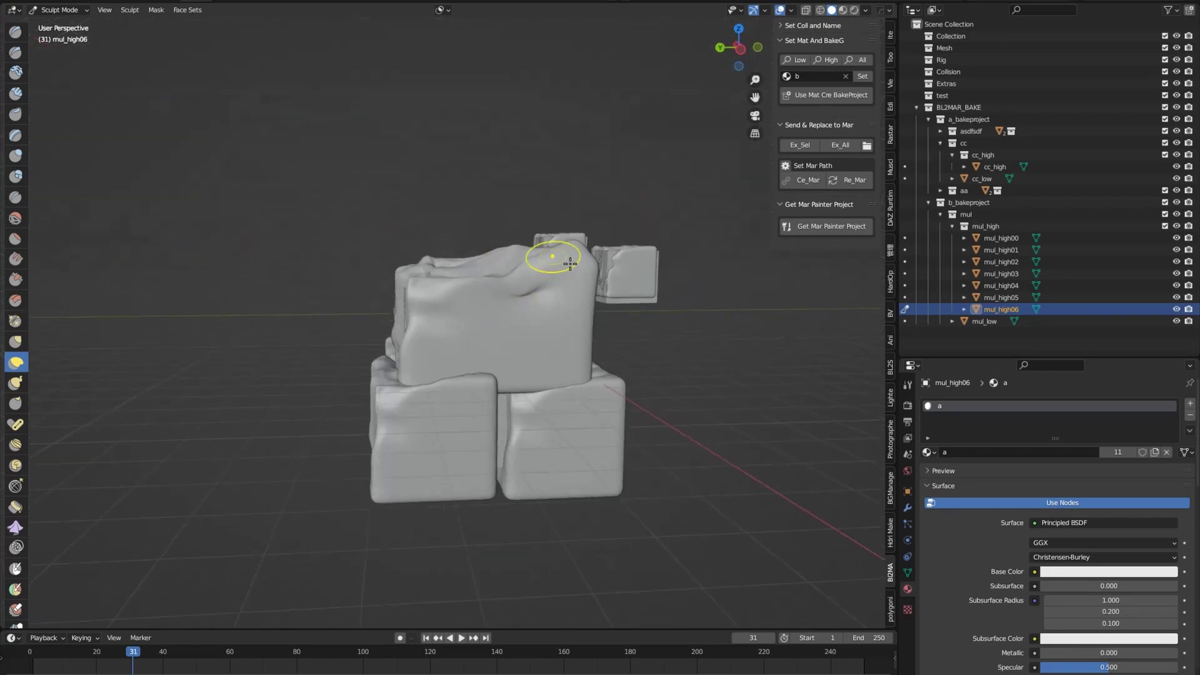
{"action": "middle_click_drag", "start_coordinate": [568, 308], "coordinate": [417, 395]}
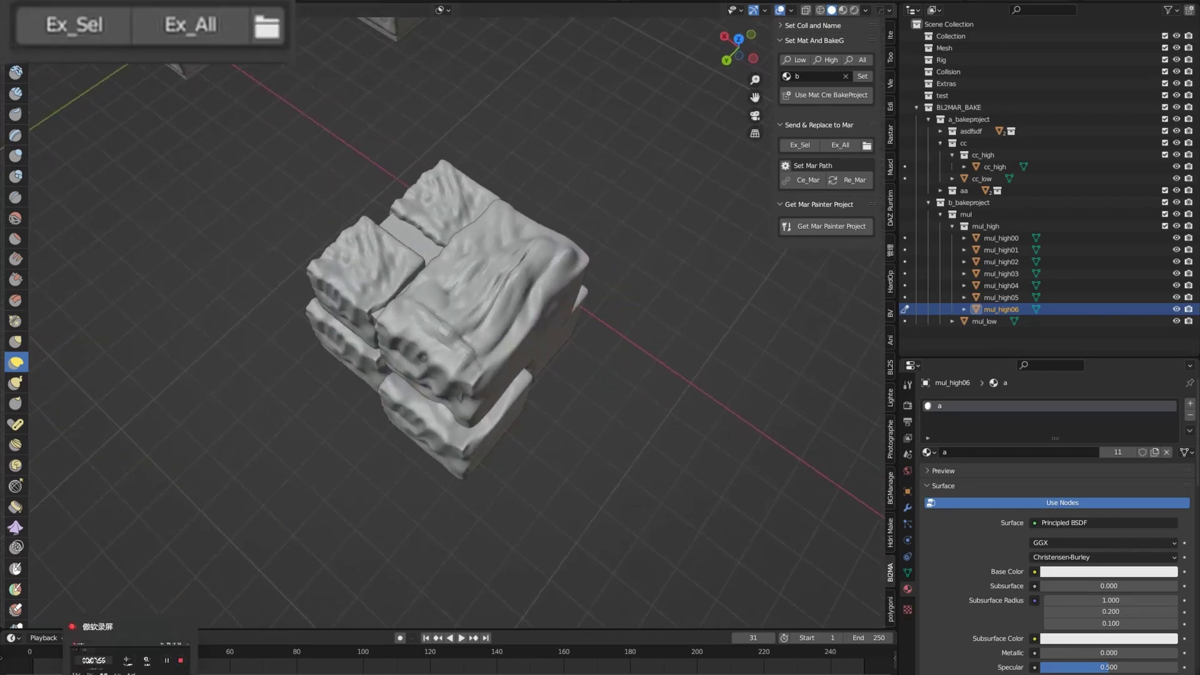
Switch to Marmoset Toolbag, delete mul_high06 and reload the bake meshes.
{"action": "left_click", "coordinate": [135, 653]}
{"action": "mouse_move", "coordinate": [899, 172]}
{"action": "left_mouse_down"}
{"action": "mouse_move", "coordinate": [868, 245]}
{"action": "mouse_move", "coordinate": [878, 219]}
{"action": "mouse_move", "coordinate": [887, 231]}
{"action": "mouse_move", "coordinate": [901, 218]}
{"action": "left_mouse_up"}
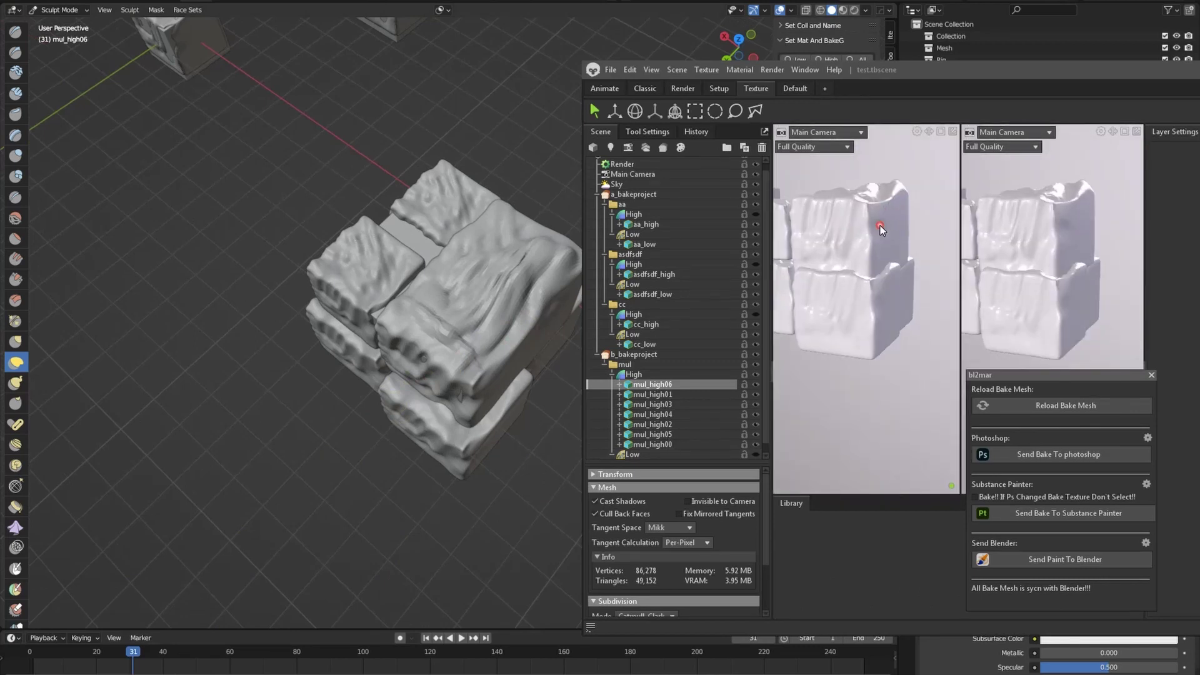
{"action": "right_click", "coordinate": [886, 214]}
{"action": "left_click", "coordinate": [876, 197]}
{"action": "right_click", "coordinate": [886, 209]}
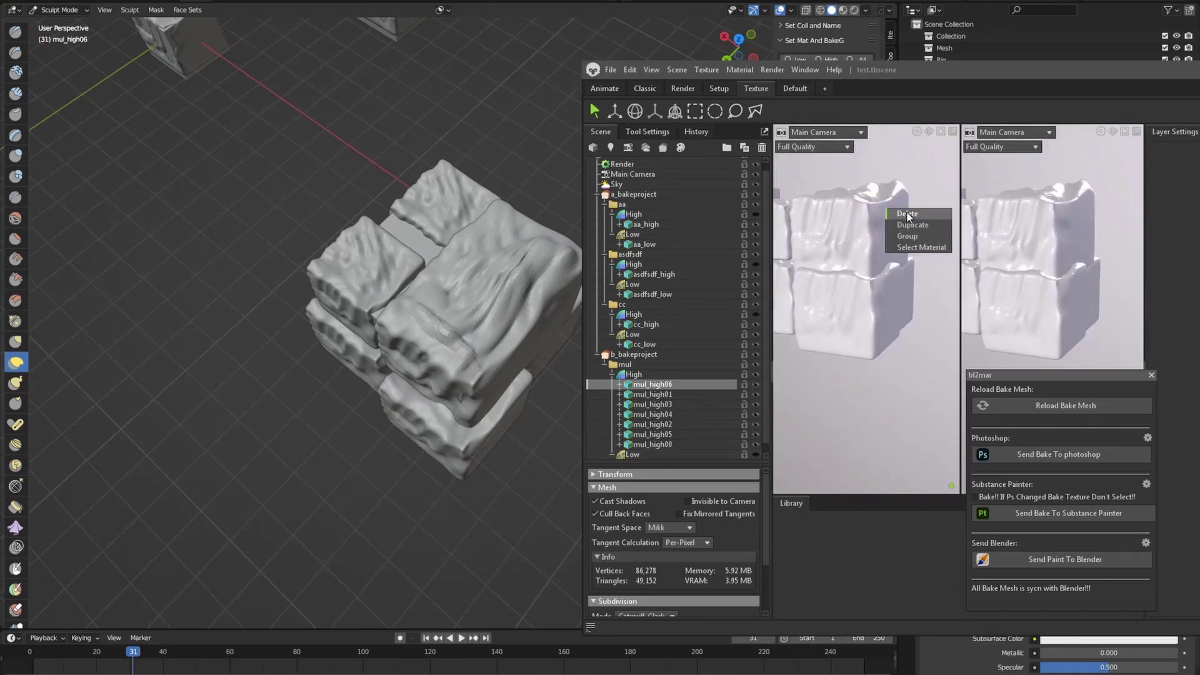
{"action": "left_click", "coordinate": [908, 216]}
{"action": "left_click", "coordinate": [1025, 407]}
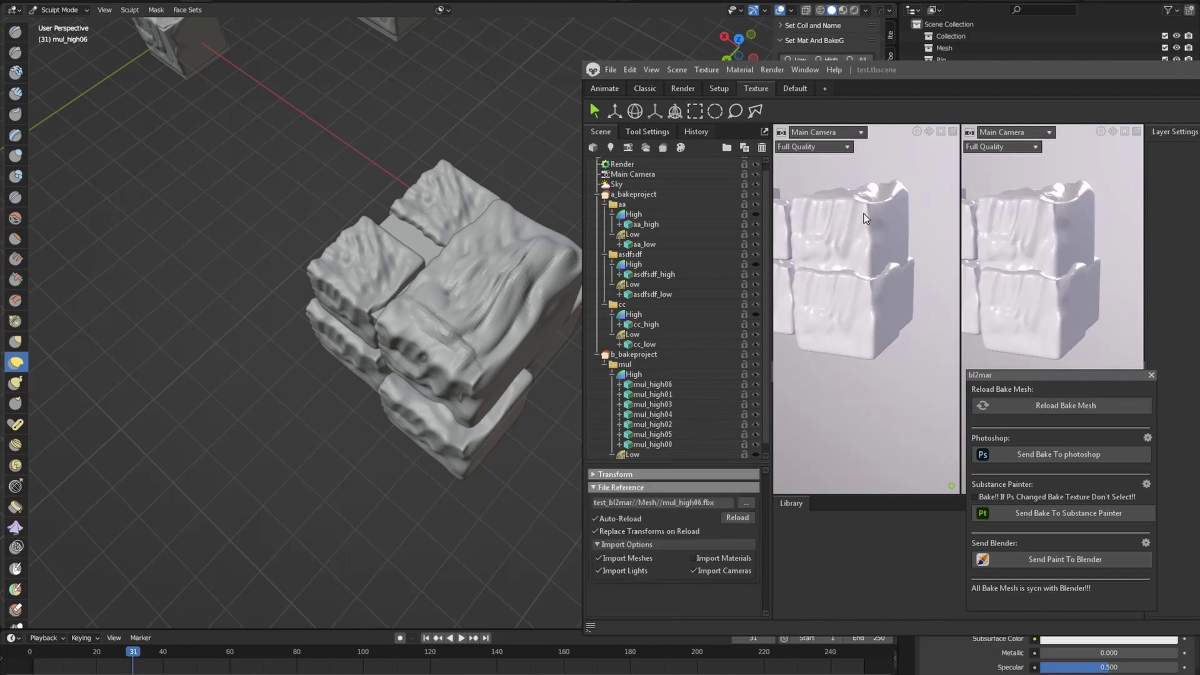
{"action": "mouse_move", "coordinate": [880, 285]}
{"action": "left_mouse_down"}
{"action": "mouse_move", "coordinate": [887, 309]}
{"action": "mouse_move", "coordinate": [867, 321]}
{"action": "mouse_move", "coordinate": [856, 281]}
{"action": "left_mouse_up"}
Back in Blender, pull out the outer corner of mul_high01 in Sculpt Mode, then export the selected mesh from Object Mode.
{"action": "left_click", "coordinate": [444, 389]}
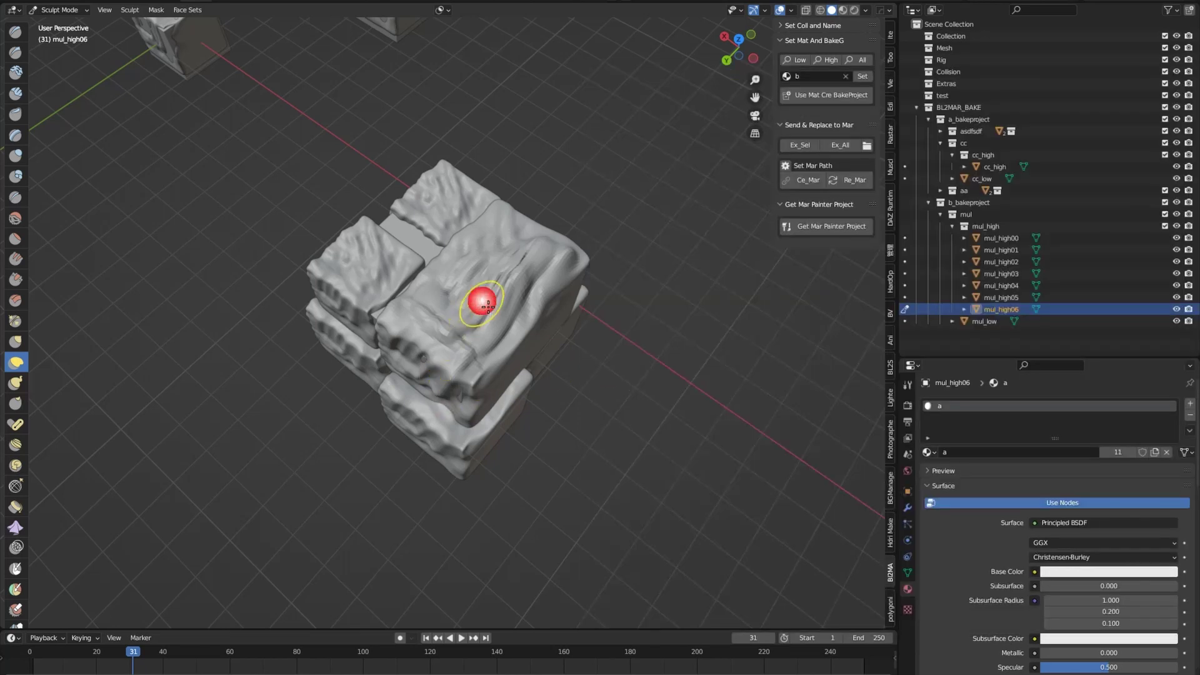
{"action": "mouse_move", "coordinate": [488, 305]}
{"action": "middle_mouse_down"}
{"action": "mouse_move", "coordinate": [608, 267]}
{"action": "mouse_move", "coordinate": [485, 338]}
{"action": "mouse_move", "coordinate": [413, 275]}
{"action": "mouse_move", "coordinate": [512, 262]}
{"action": "middle_mouse_up"}
{"action": "key", "text": "alt+q"}
{"action": "mouse_move", "coordinate": [394, 275]}
{"action": "left_mouse_down"}
{"action": "mouse_move", "coordinate": [357, 313]}
{"action": "mouse_move", "coordinate": [358, 331]}
{"action": "left_mouse_up"}
{"action": "middle_click_drag", "start_coordinate": [369, 331], "coordinate": [281, 356]}
{"action": "middle_click_drag", "start_coordinate": [436, 207], "coordinate": [541, 188]}
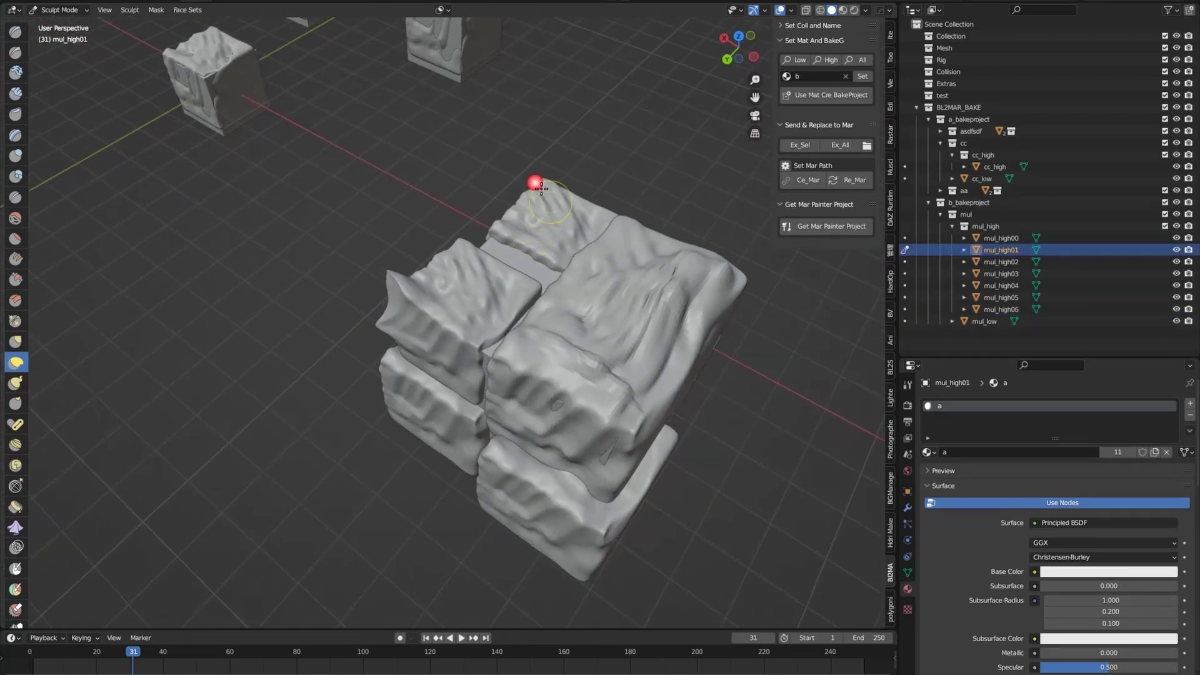
{"action": "key", "text": "ctrl+Tab"}
{"action": "left_click", "coordinate": [796, 147]}
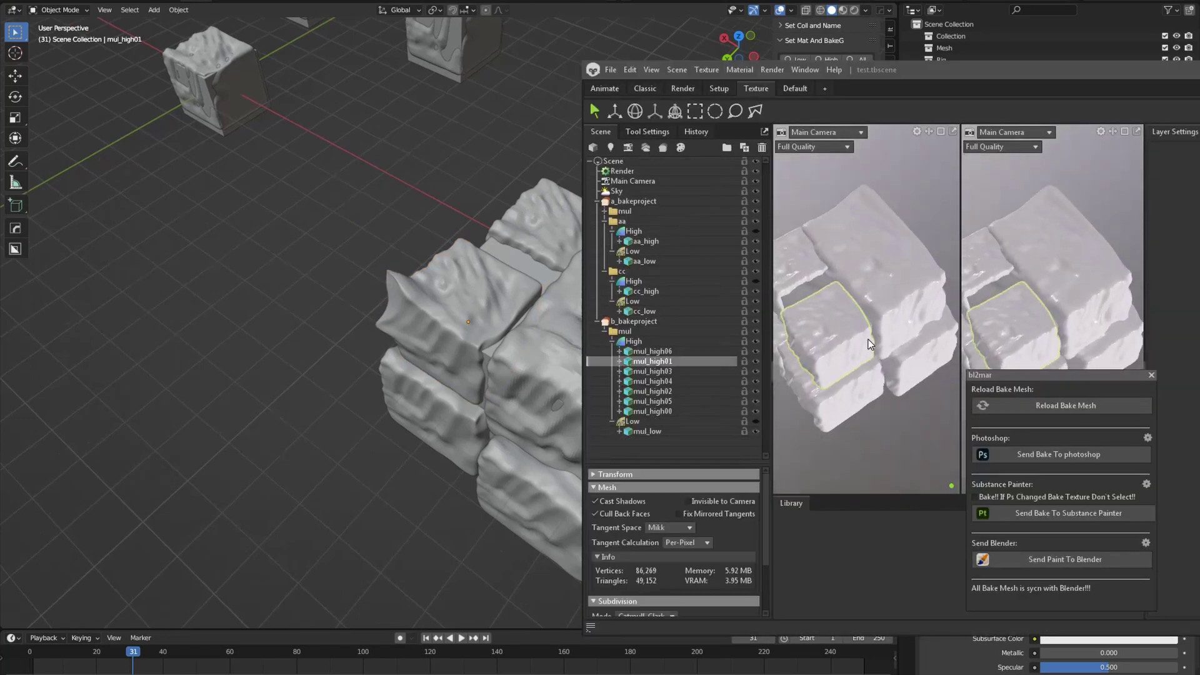
In Marmoset Toolbag, delete mul_high01 and reload the bake meshes.
{"action": "right_click", "coordinate": [826, 295]}
{"action": "left_click", "coordinate": [845, 306]}
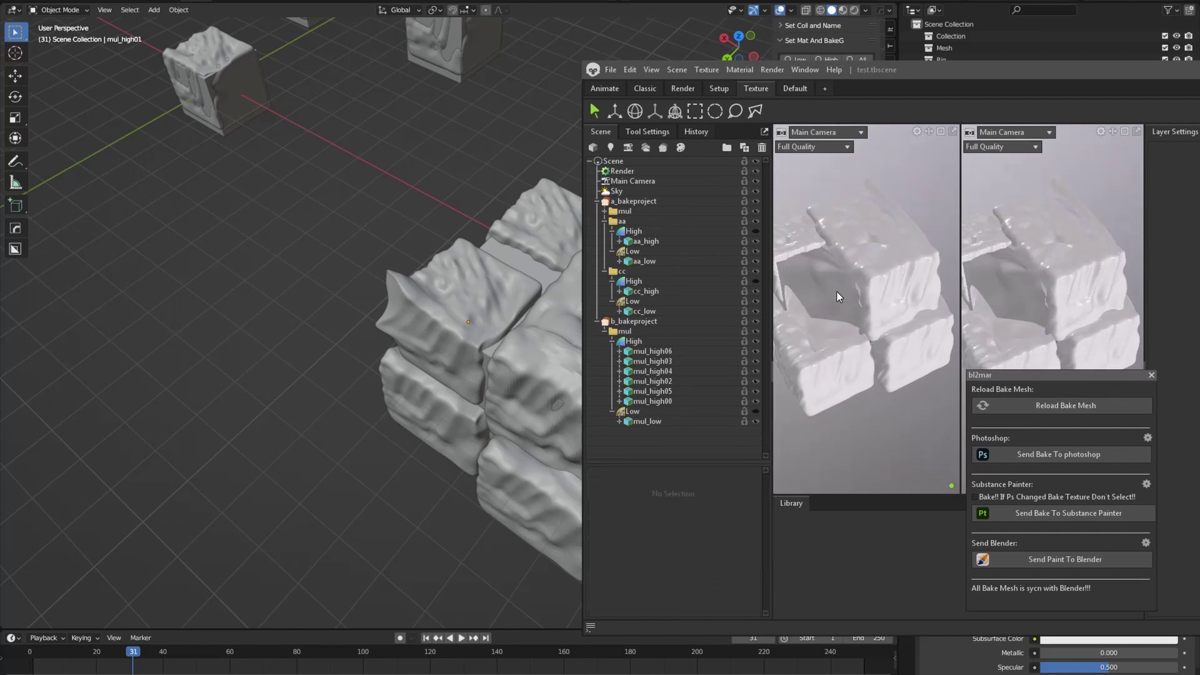
{"action": "left_click", "coordinate": [1026, 406]}
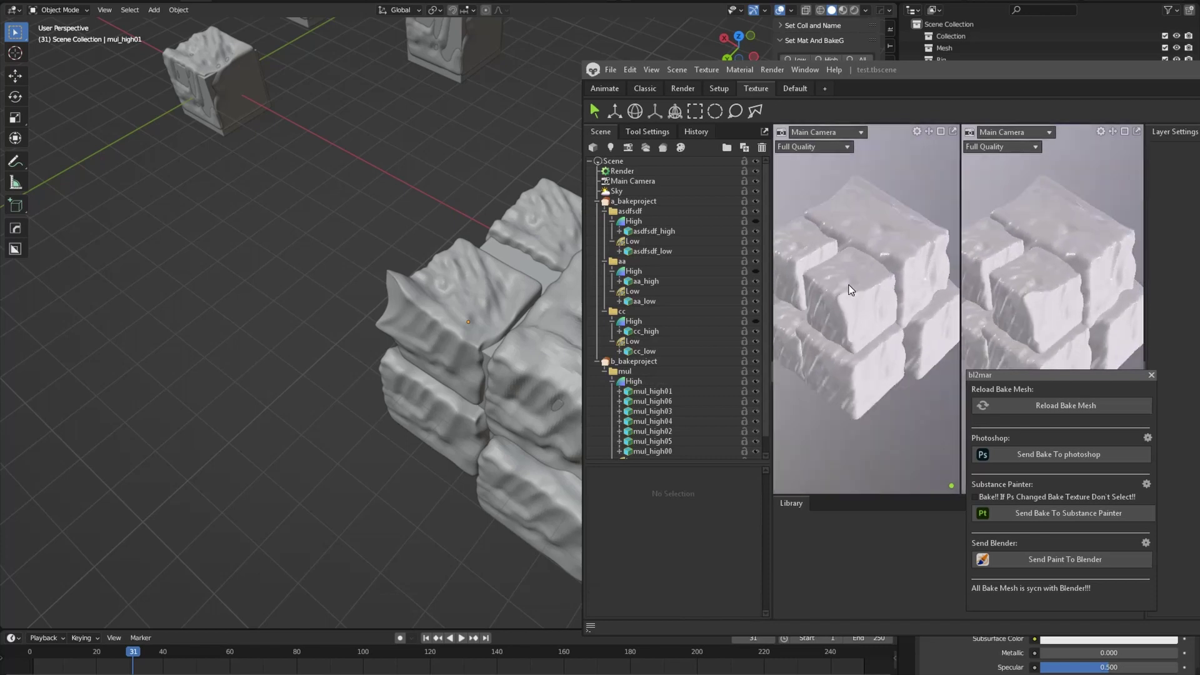
Back in Blender, create the Marmoset file for bl2_low_bakeproject and review the exported FBX files in the Mesh folder.
{"action": "left_click", "coordinate": [511, 397]}
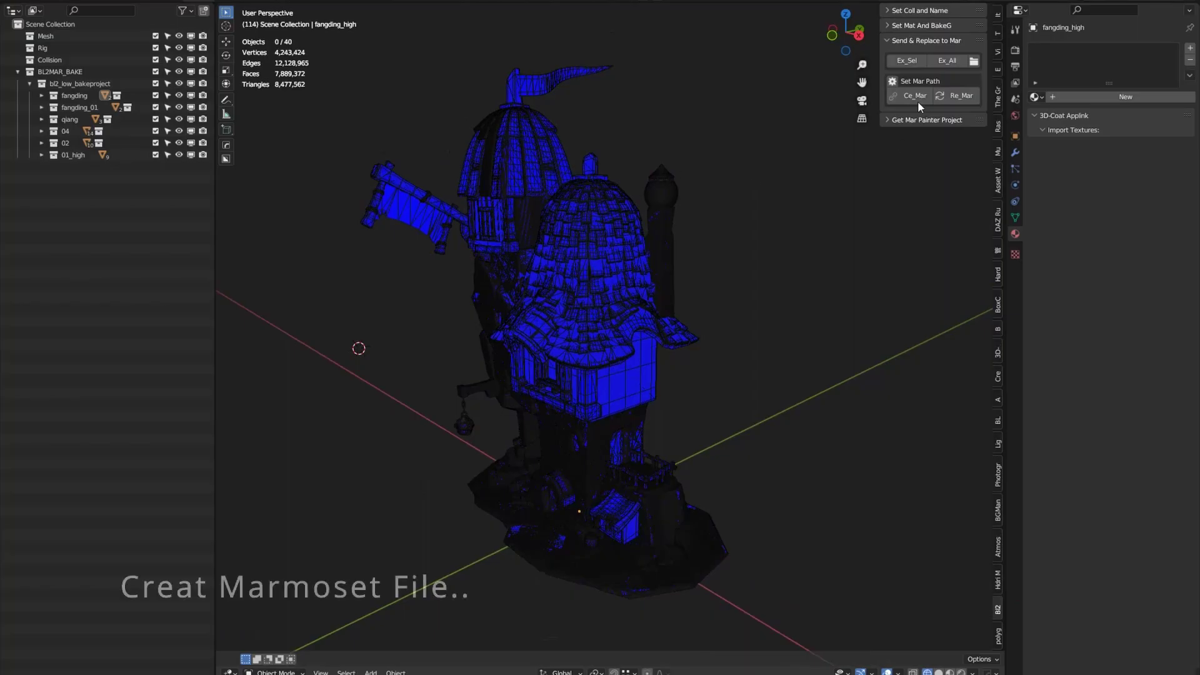
{"action": "left_click", "coordinate": [916, 96]}
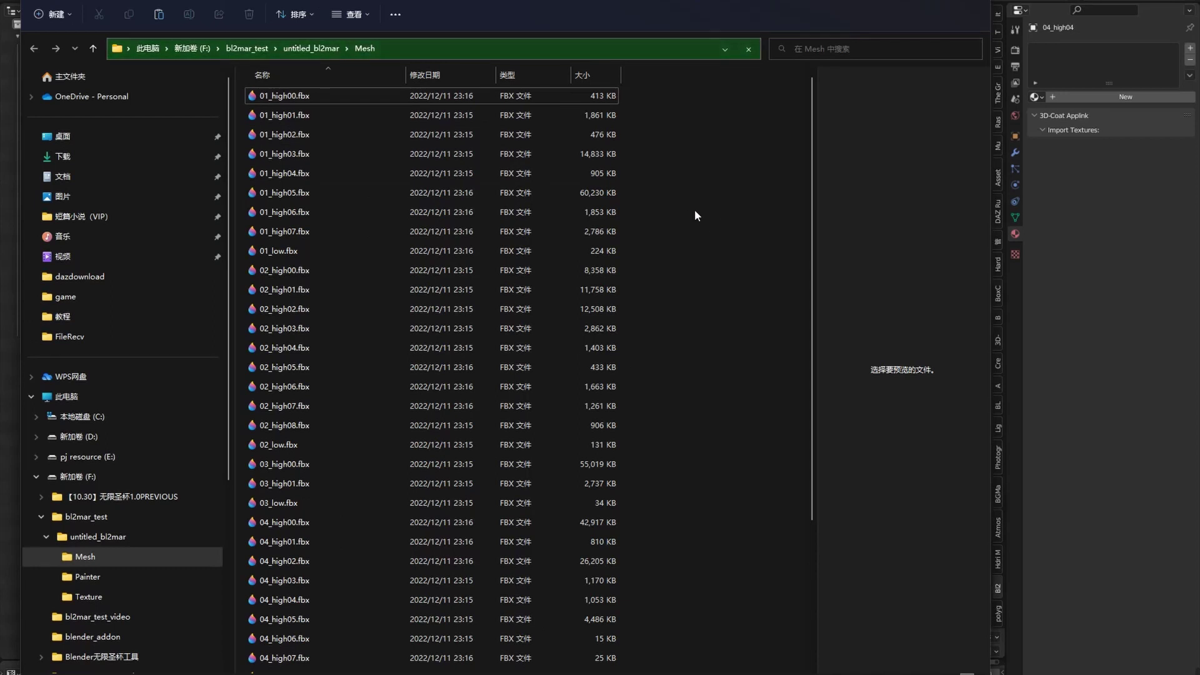
{"action": "key", "text": "ctrl+a"}
{"action": "scroll", "coordinate": [803, 399], "scroll_direction": "down", "scroll_amount": 3}
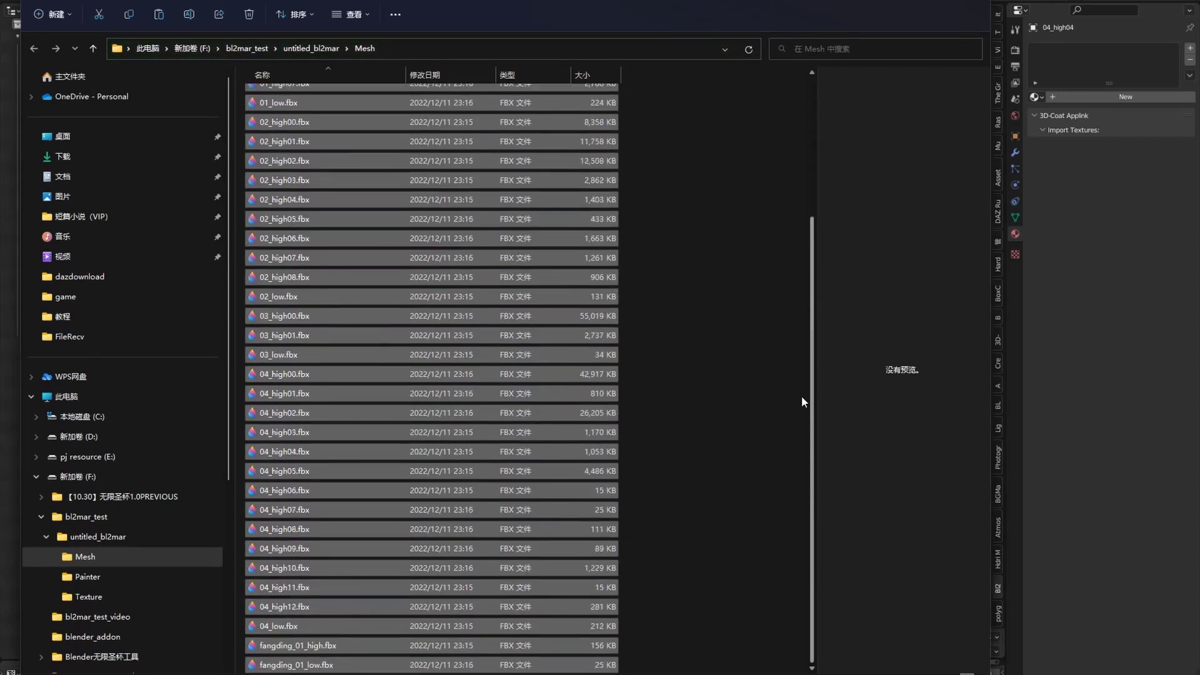
{"action": "left_click", "coordinate": [762, 454]}
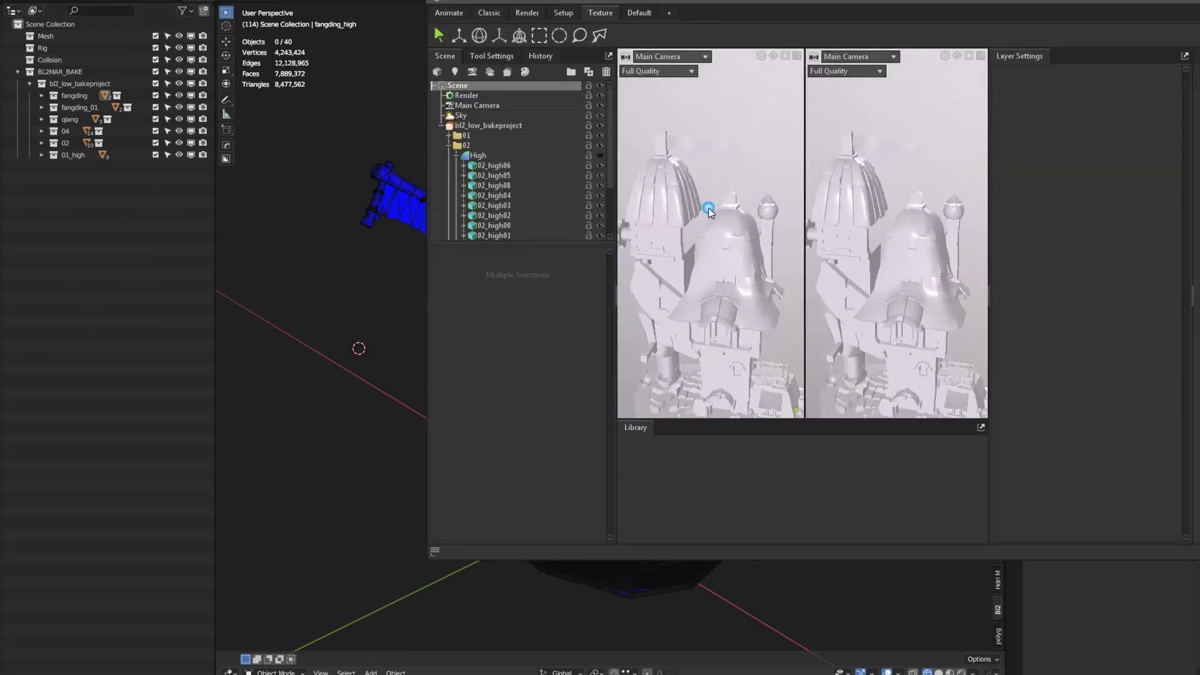
In Marmoset Toolbag, look through the bl2_low_bakeproject hierarchy and run the bl2mar2sp2bl plugin.
{"action": "scroll", "coordinate": [708, 208], "scroll_direction": "down", "scroll_amount": 5}
{"action": "scroll", "coordinate": [725, 289], "scroll_direction": "up", "scroll_amount": 7}
{"action": "double_click", "coordinate": [482, 145]}
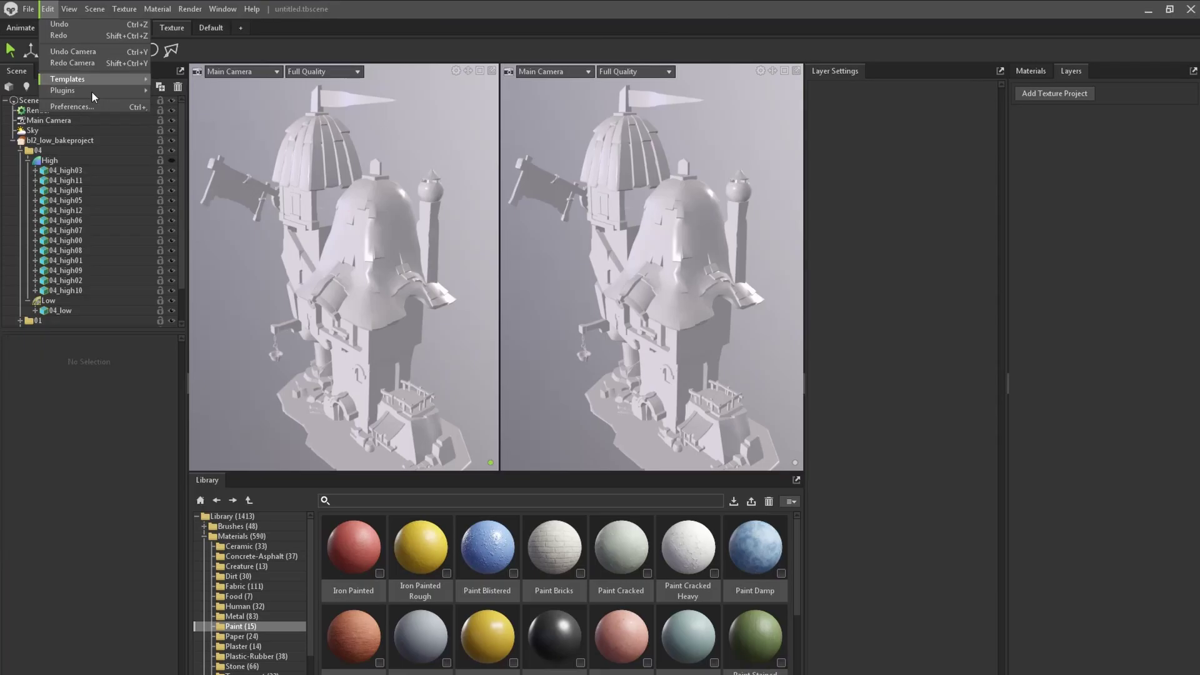
{"action": "mouse_move", "coordinate": [125, 90]}
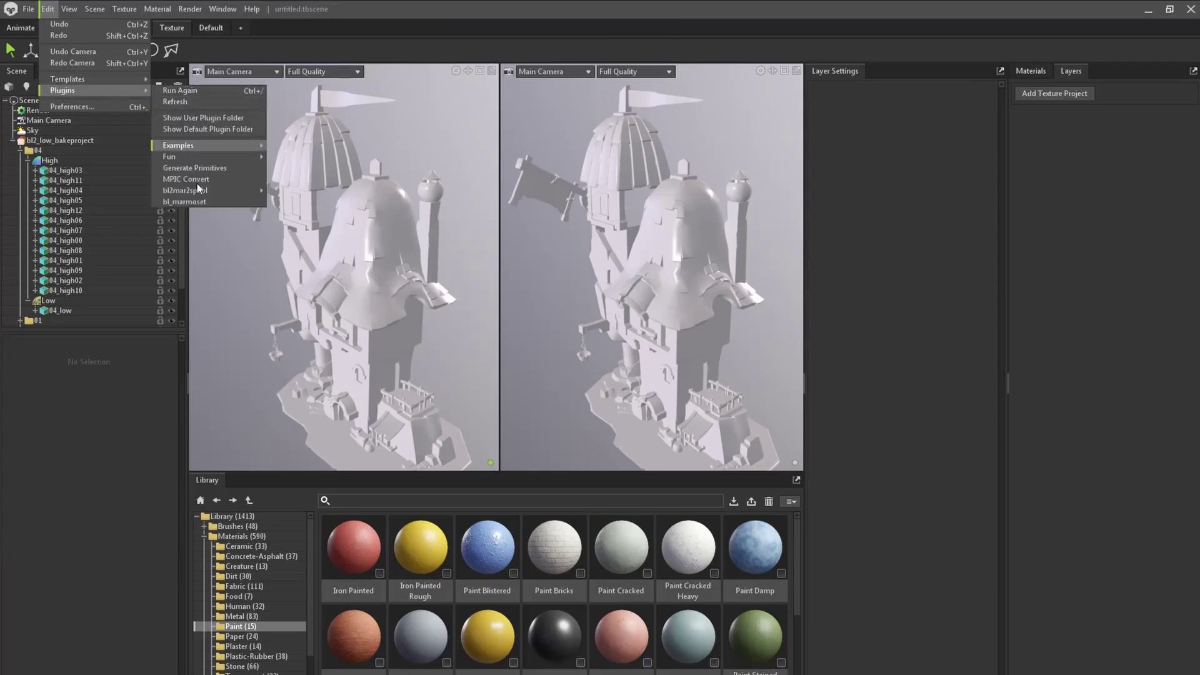
{"action": "mouse_move", "coordinate": [195, 191]}
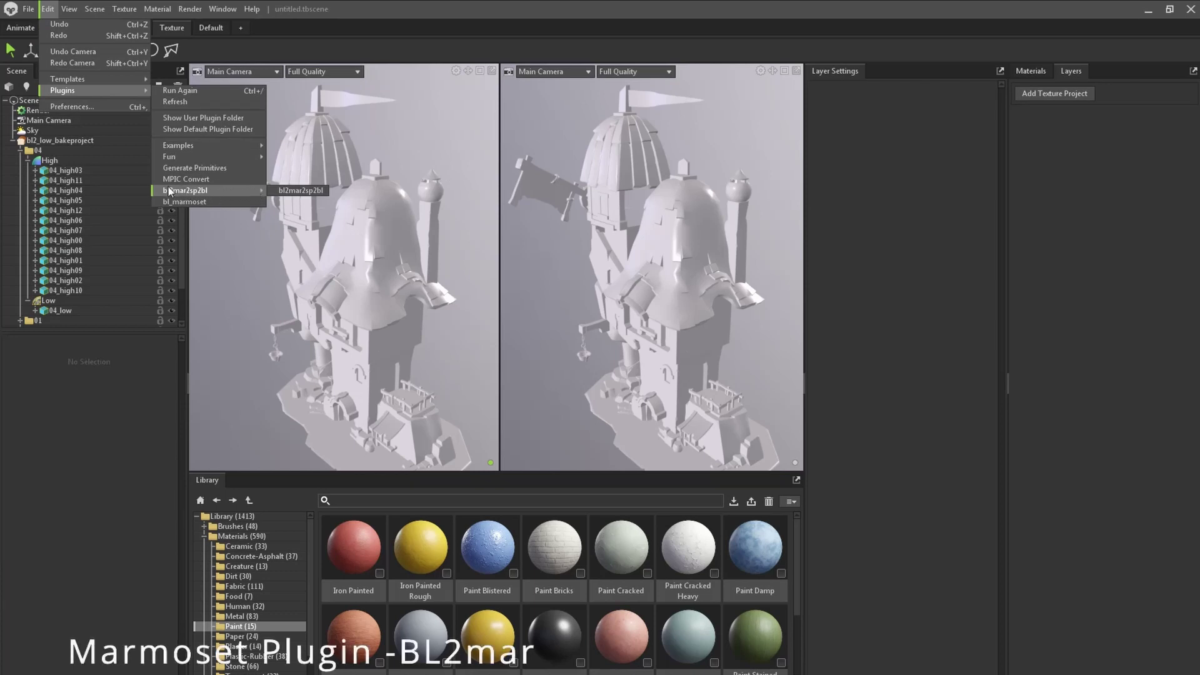
{"action": "left_click", "coordinate": [295, 190]}
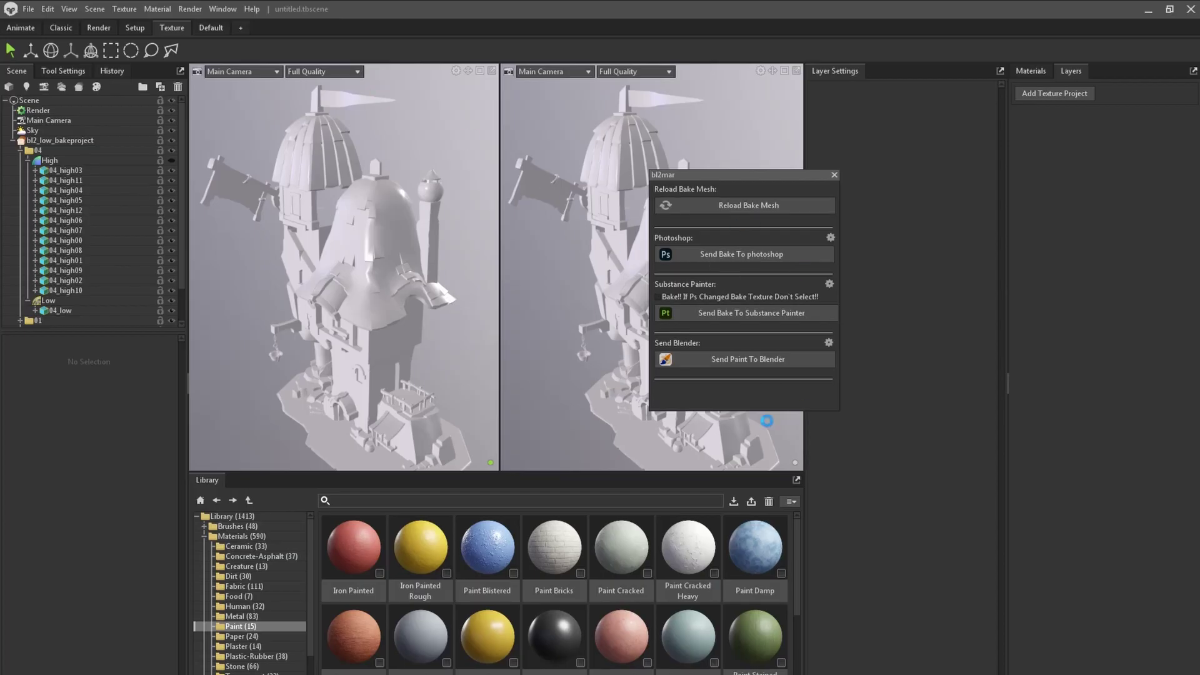
Set the plugin's Photoshop path to Photoshop.exe in the Photoshop folder on drive F.
{"action": "left_click", "coordinate": [830, 238]}
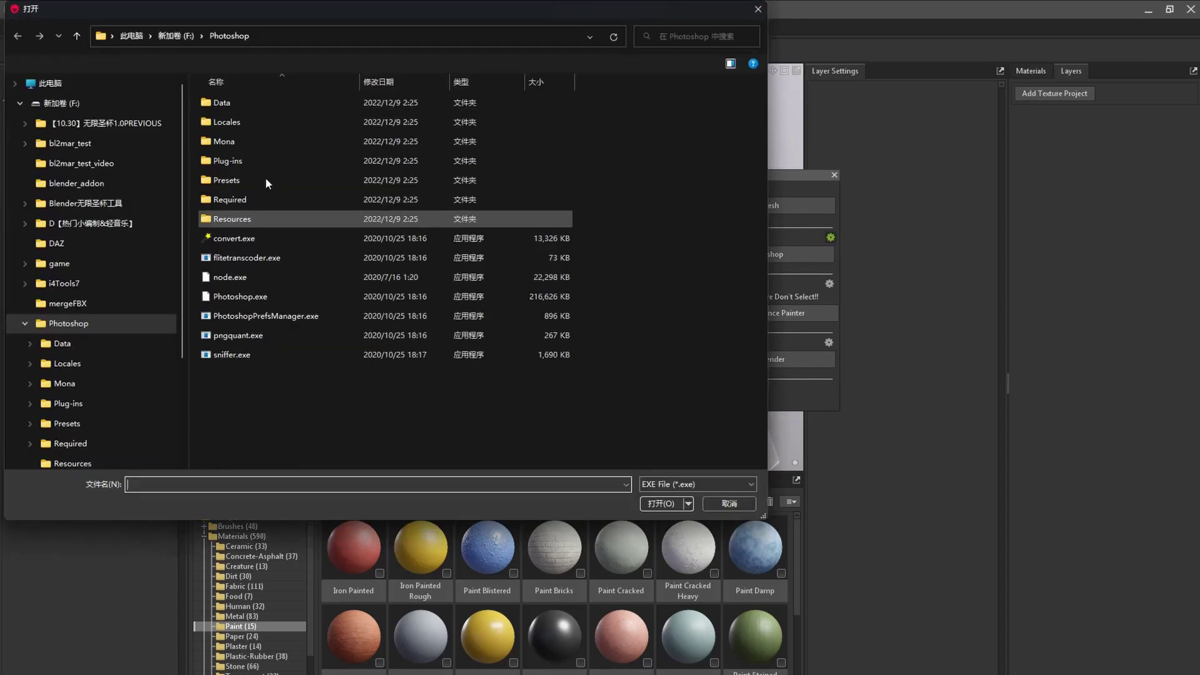
{"action": "left_click", "coordinate": [248, 298]}
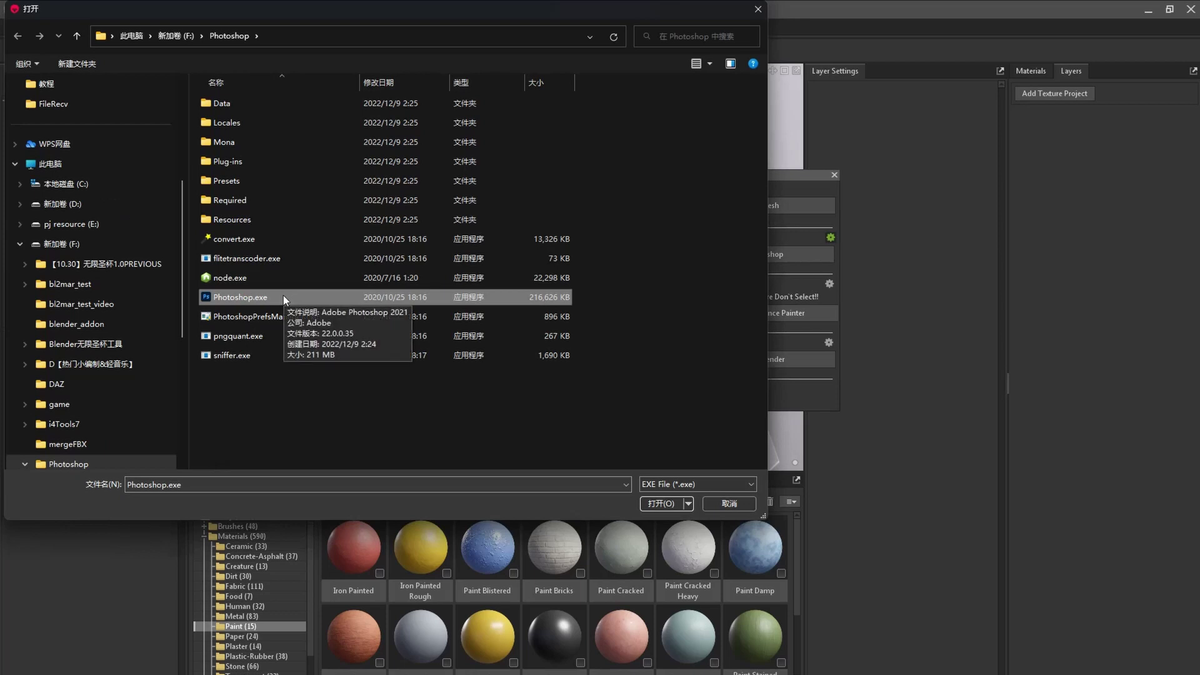
{"action": "left_click", "coordinate": [656, 504]}
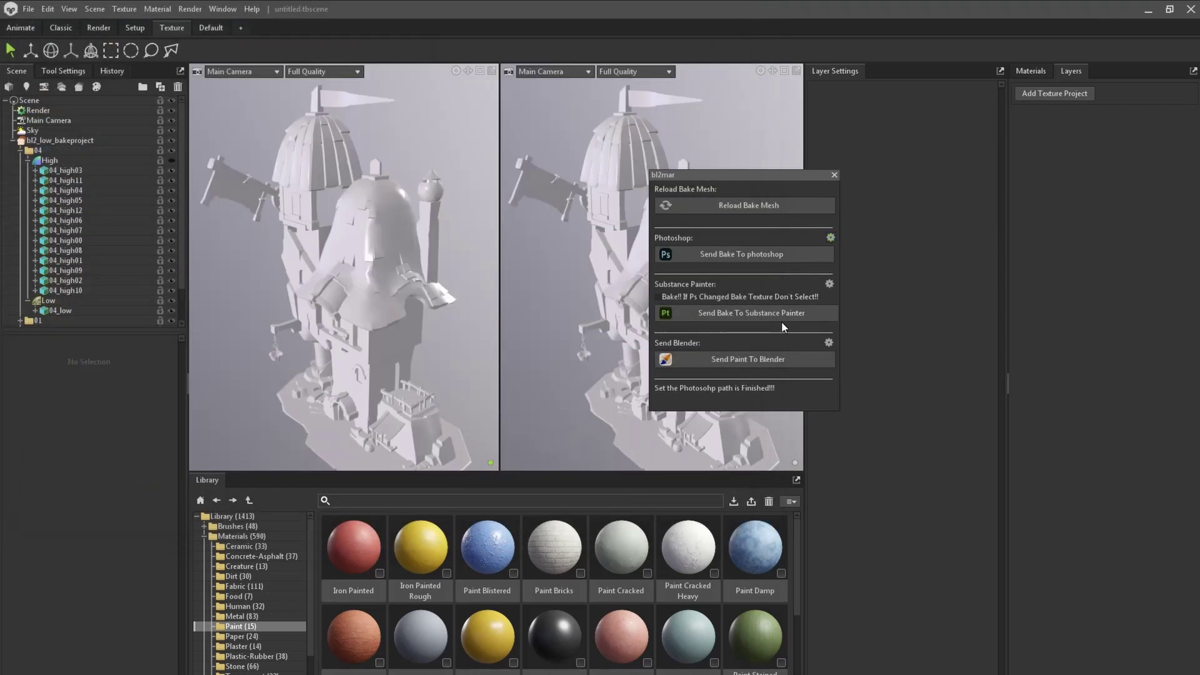
Set the plugin's Substance Painter path to Adobe Substance 3D Painter.exe in the Substance 3D Painter 2022 folder.
{"action": "left_click", "coordinate": [829, 285]}
{"action": "left_click", "coordinate": [264, 222]}
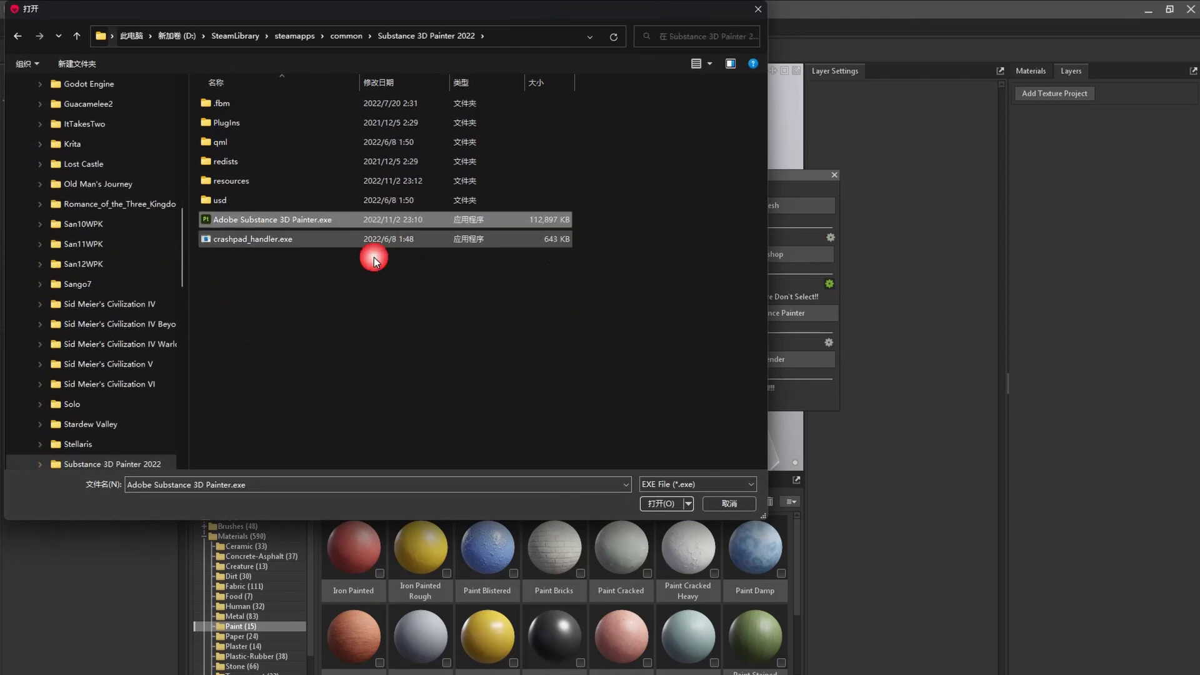
{"action": "left_click", "coordinate": [656, 503]}
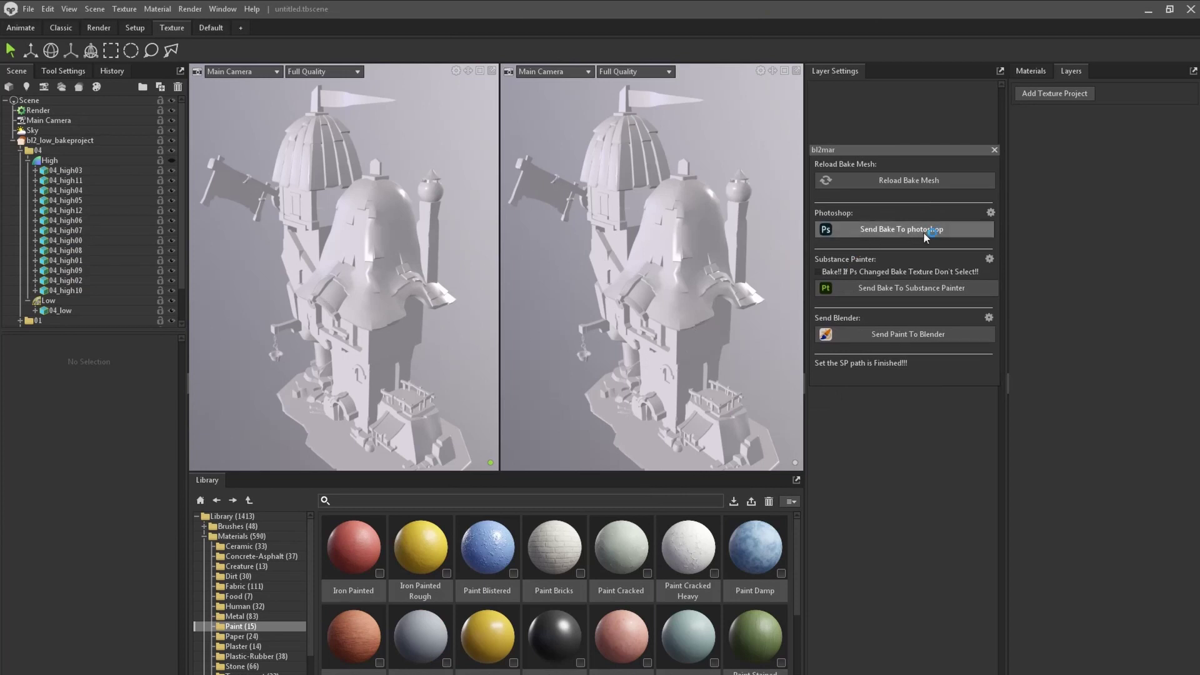
Send the bake to Photoshop and open the bake settings of bl2_low_bakeproject.
{"action": "left_click", "coordinate": [963, 229]}
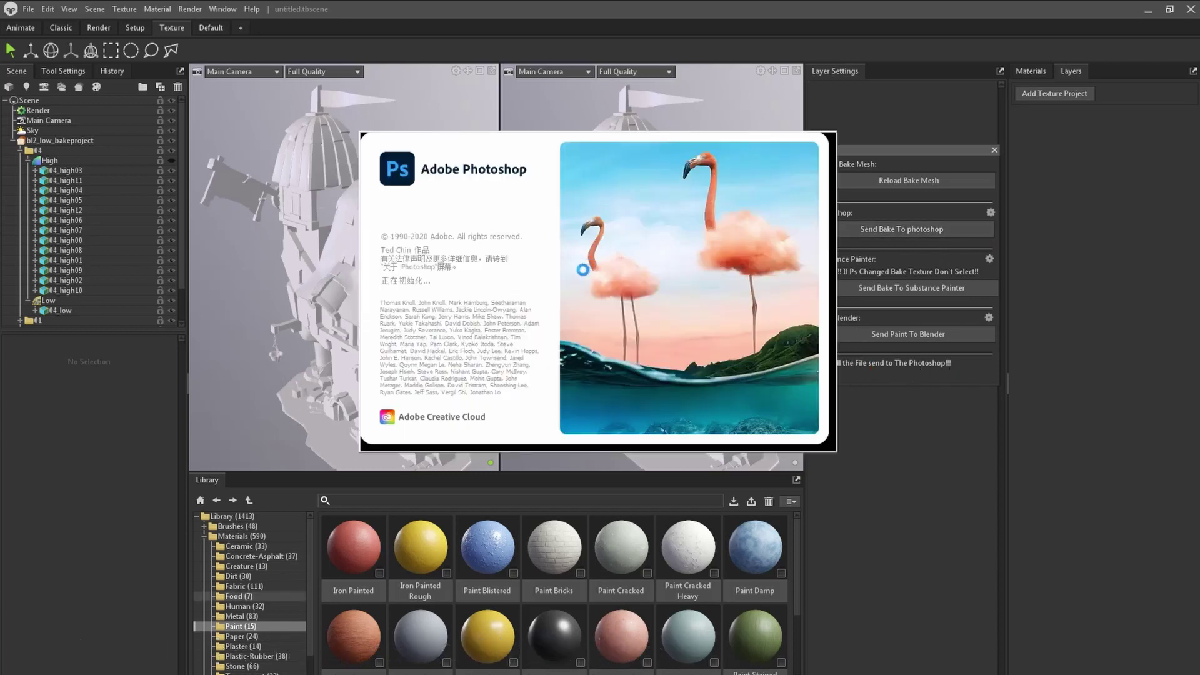
{"action": "left_click", "coordinate": [58, 140]}
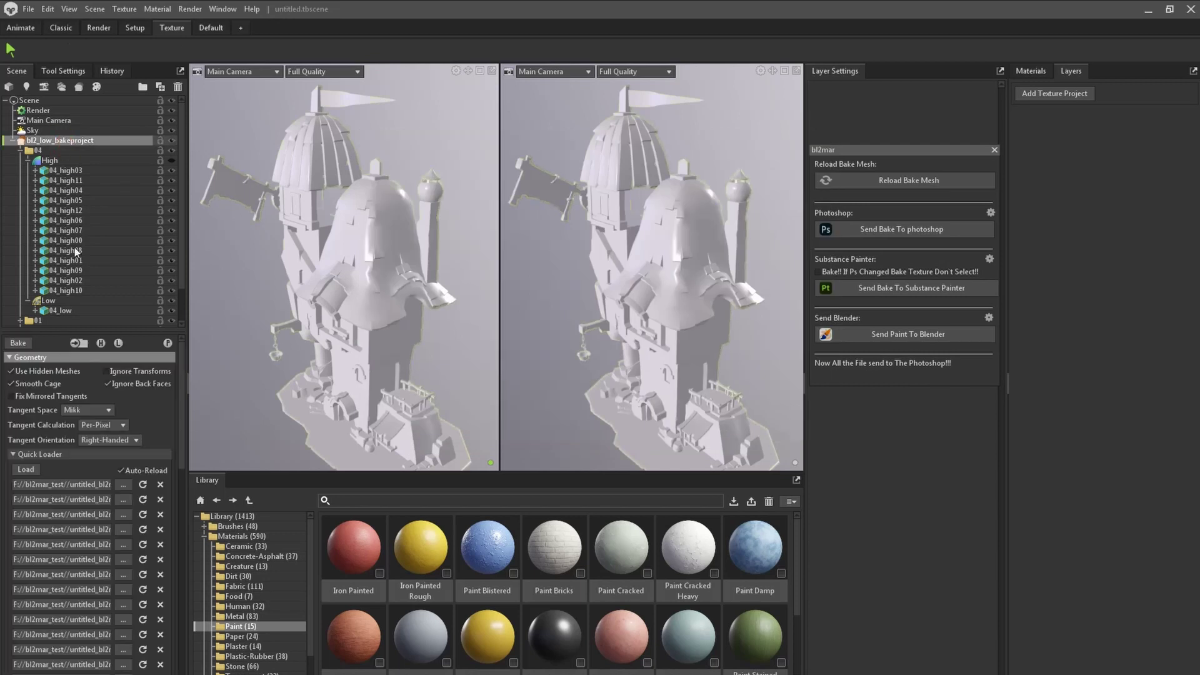
Enable the Normals (Object), Curvature and Ambient Occlusion maps in the bake output, and check the available maps in the map configuration.
{"action": "scroll", "coordinate": [174, 487], "scroll_direction": "down", "scroll_amount": 5}
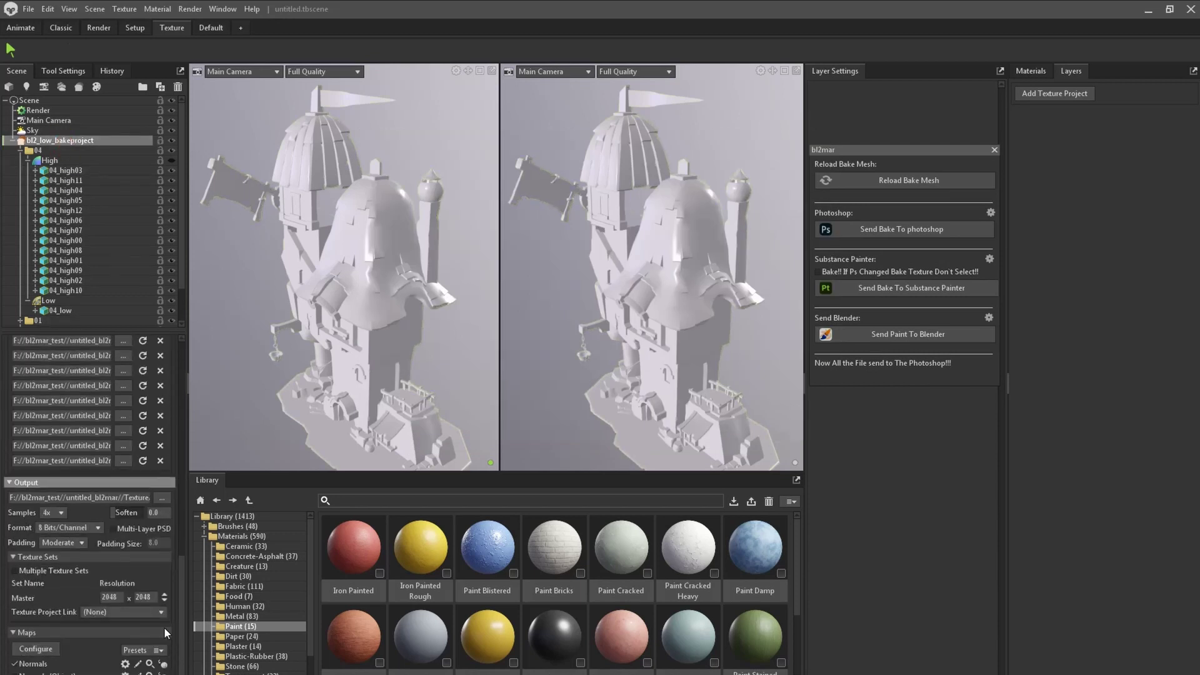
{"action": "scroll", "coordinate": [163, 628], "scroll_direction": "down", "scroll_amount": 1}
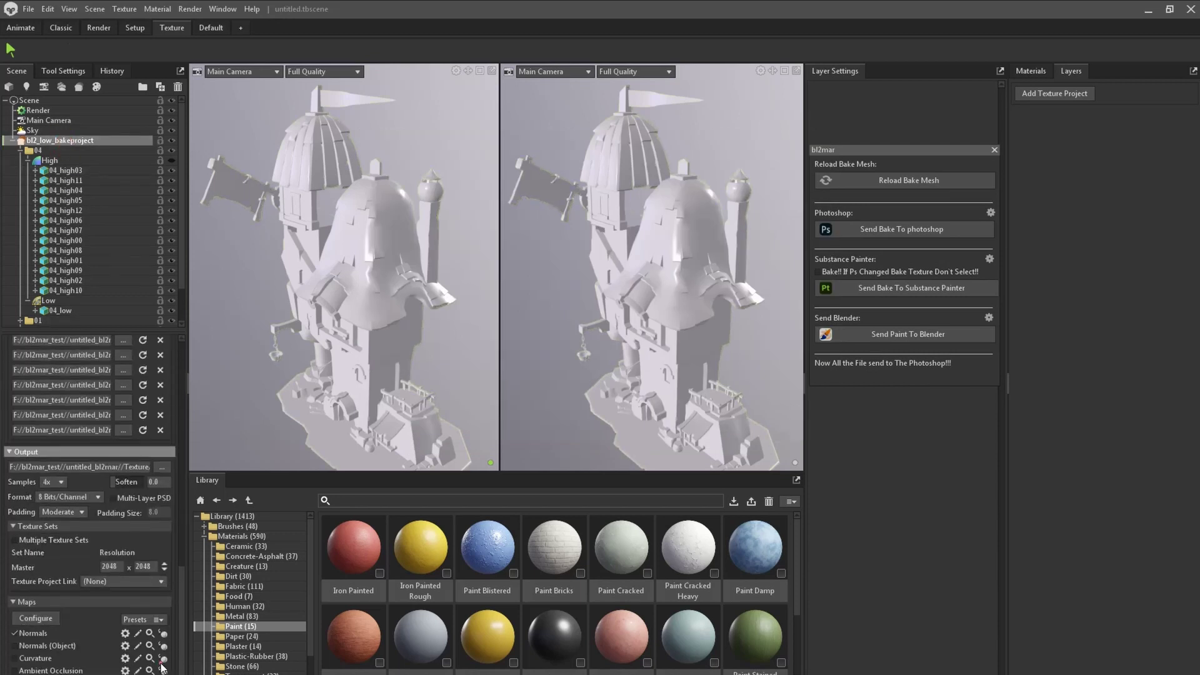
{"action": "left_click", "coordinate": [15, 659]}
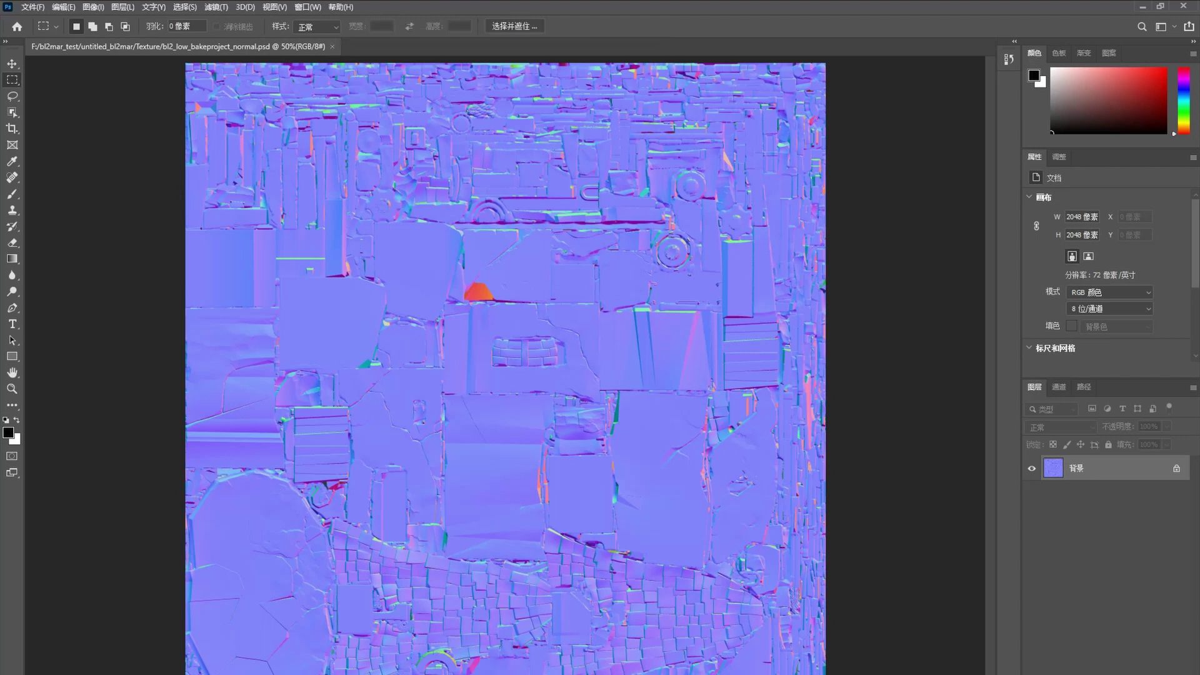
{"action": "key", "text": "alt+Tab"}
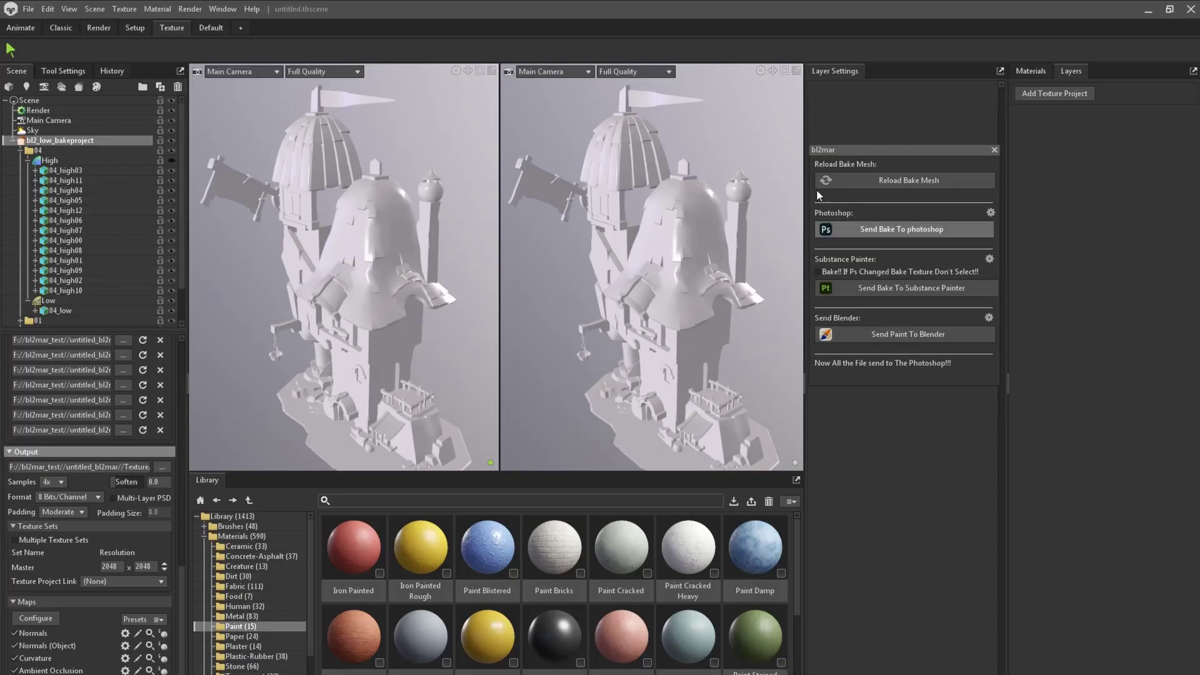
{"action": "left_click", "coordinate": [35, 618]}
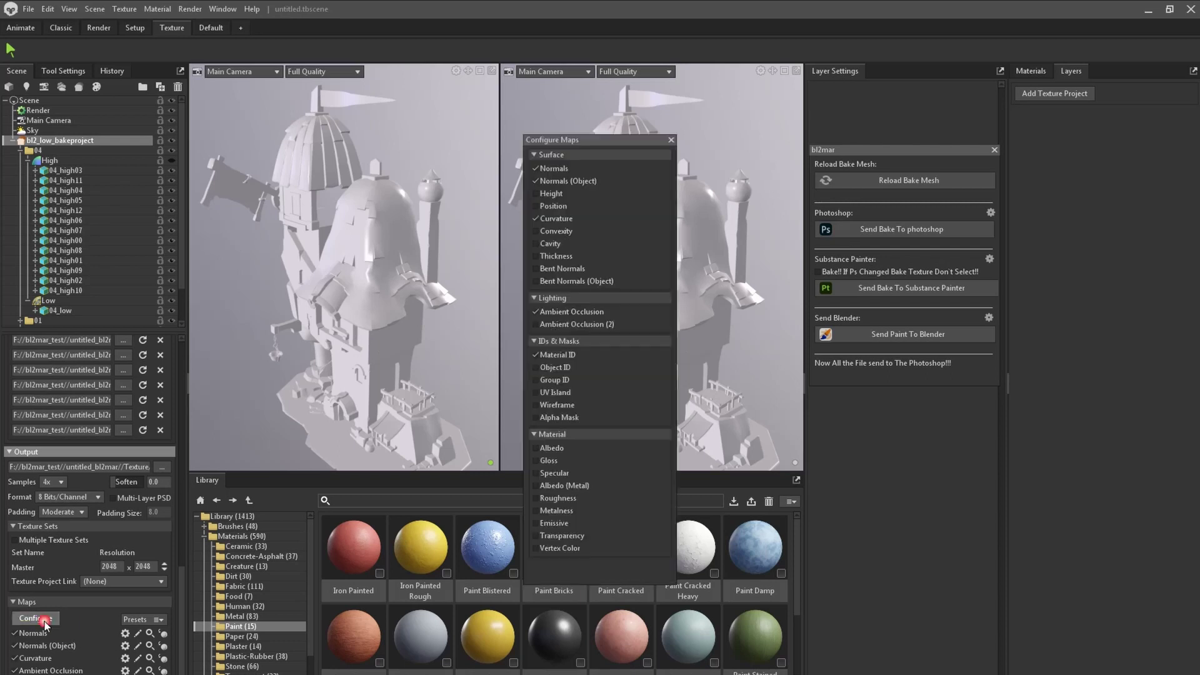
{"action": "left_click", "coordinate": [671, 140]}
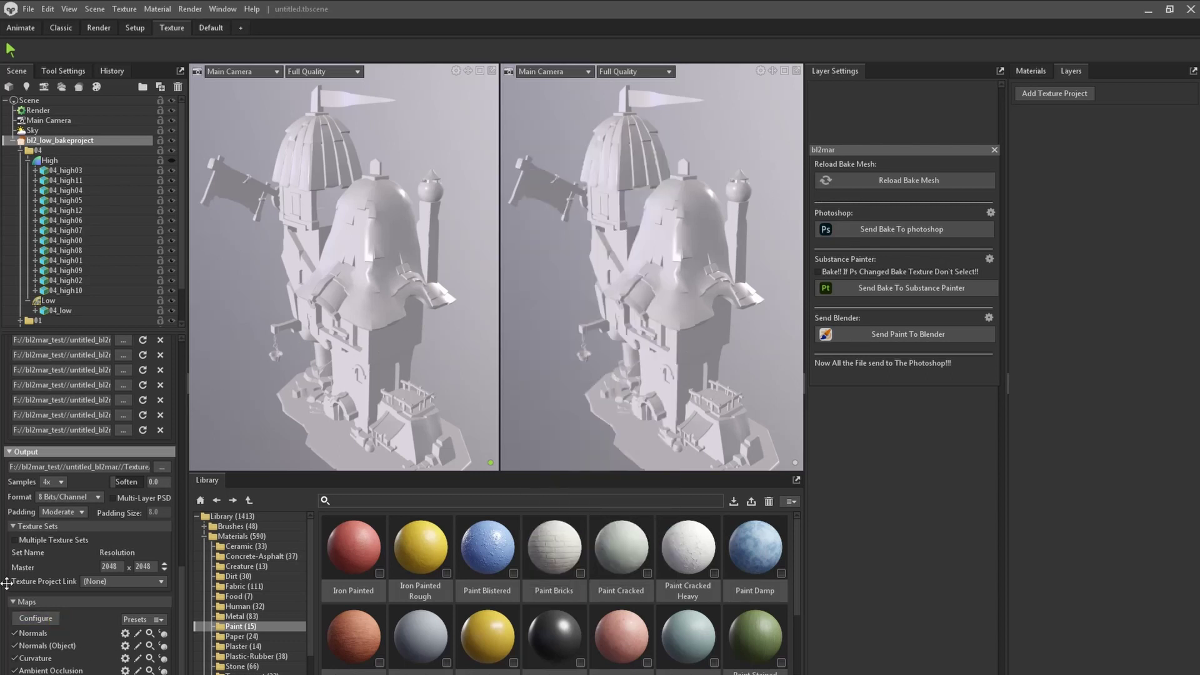
Send the bake to Photoshop again and accept updating the changed normal map file.
{"action": "left_click", "coordinate": [887, 230]}
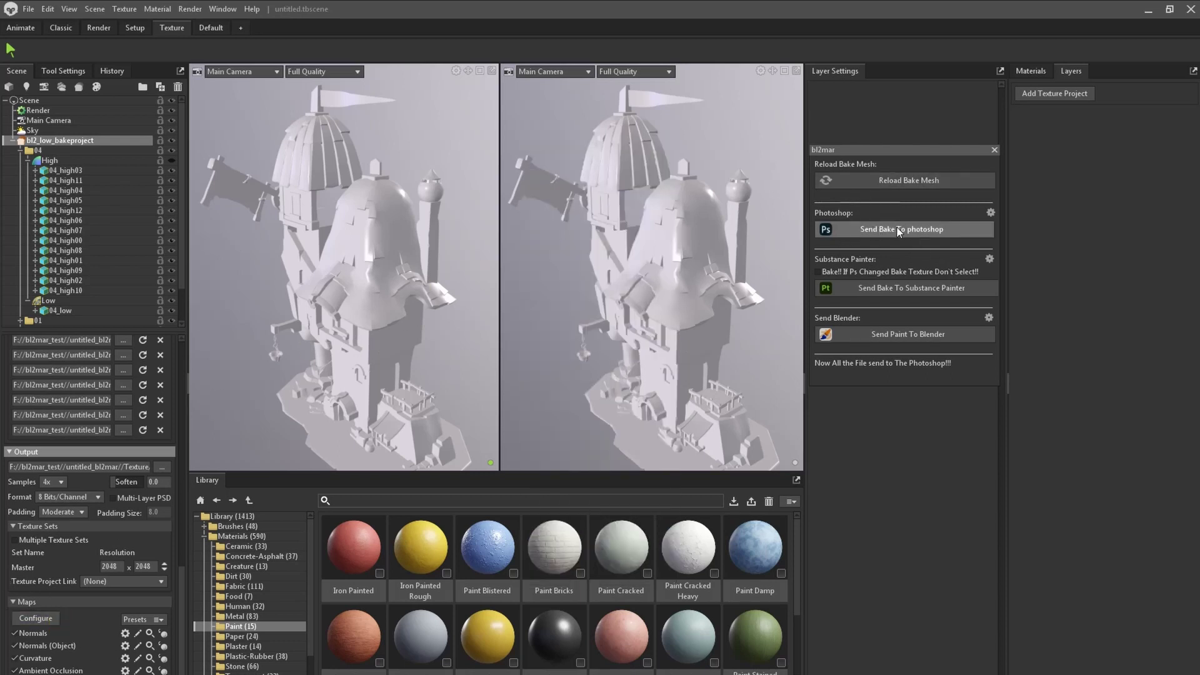
{"action": "left_click", "coordinate": [650, 273]}
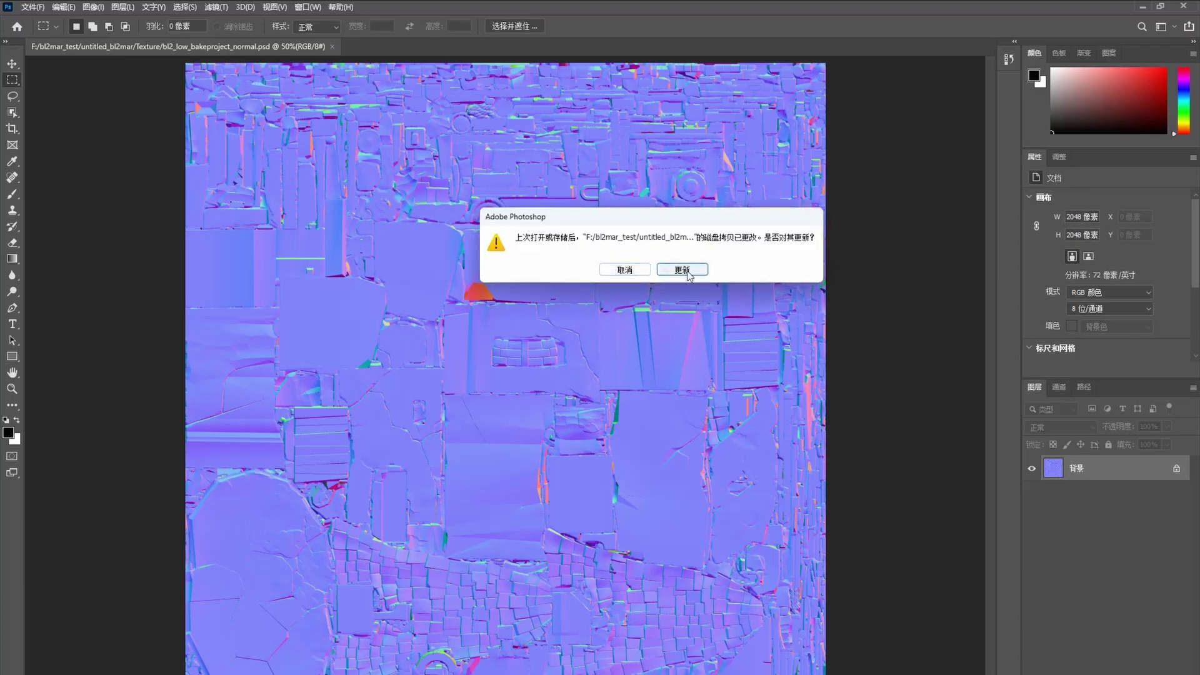
{"action": "left_click", "coordinate": [681, 267]}
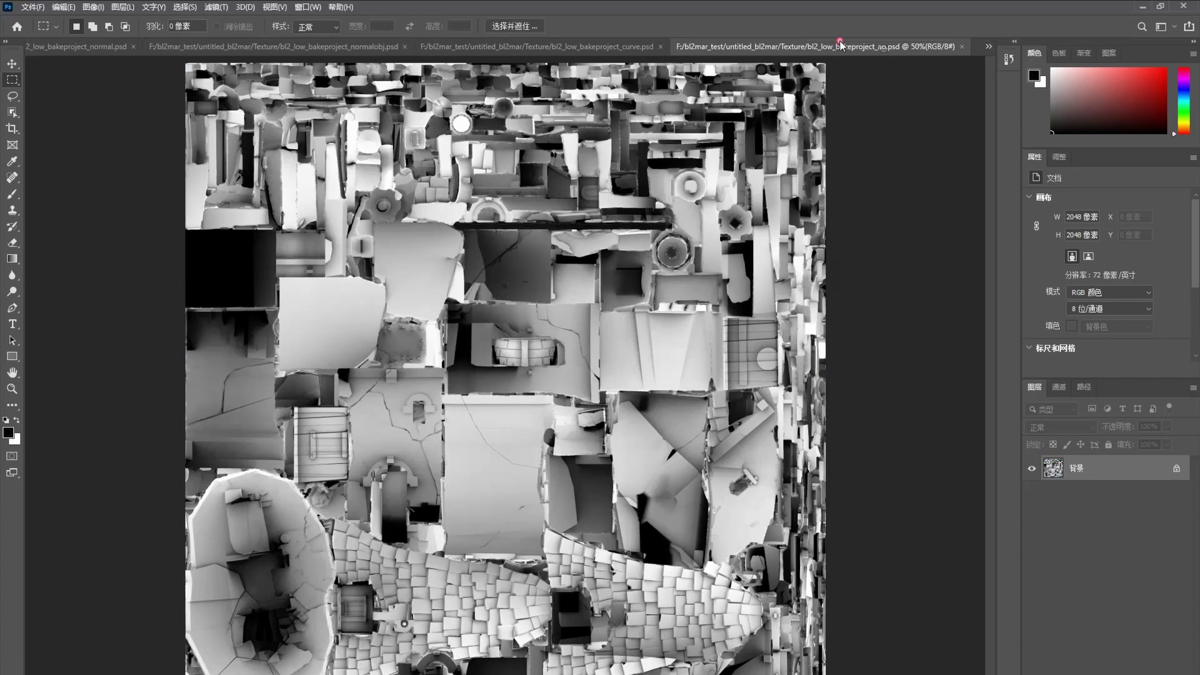
Look through the curvature and object-space normal maps opened in Photoshop.
{"action": "left_click", "coordinate": [586, 45]}
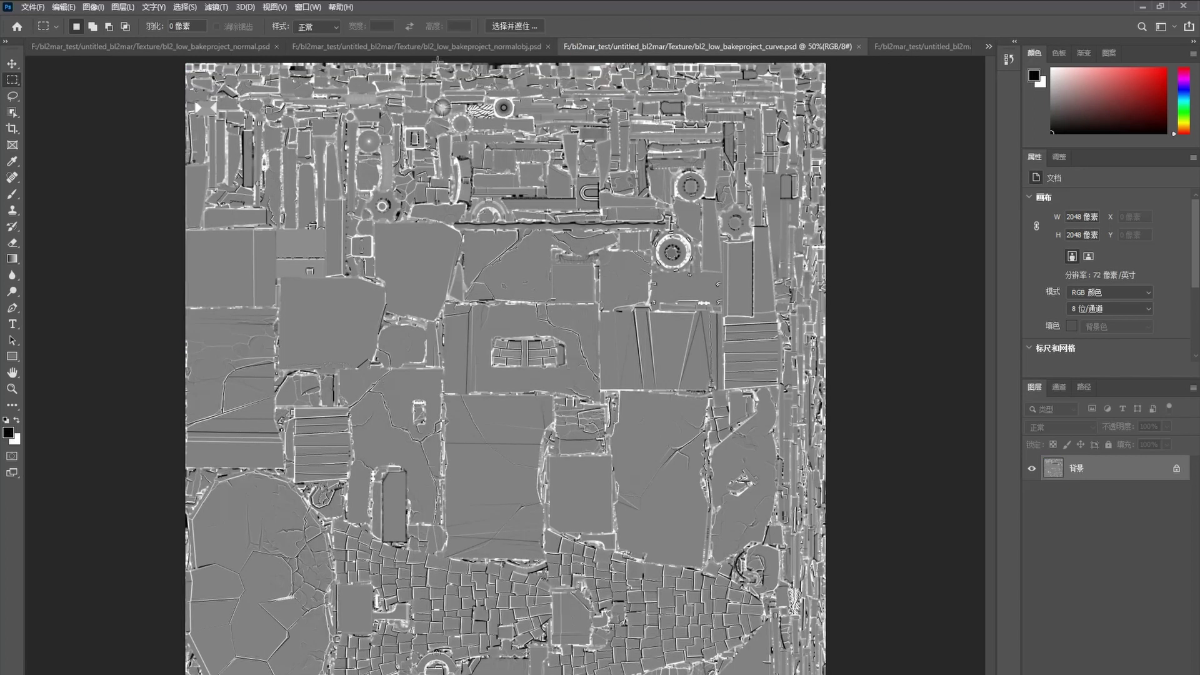
{"action": "left_click", "coordinate": [375, 47]}
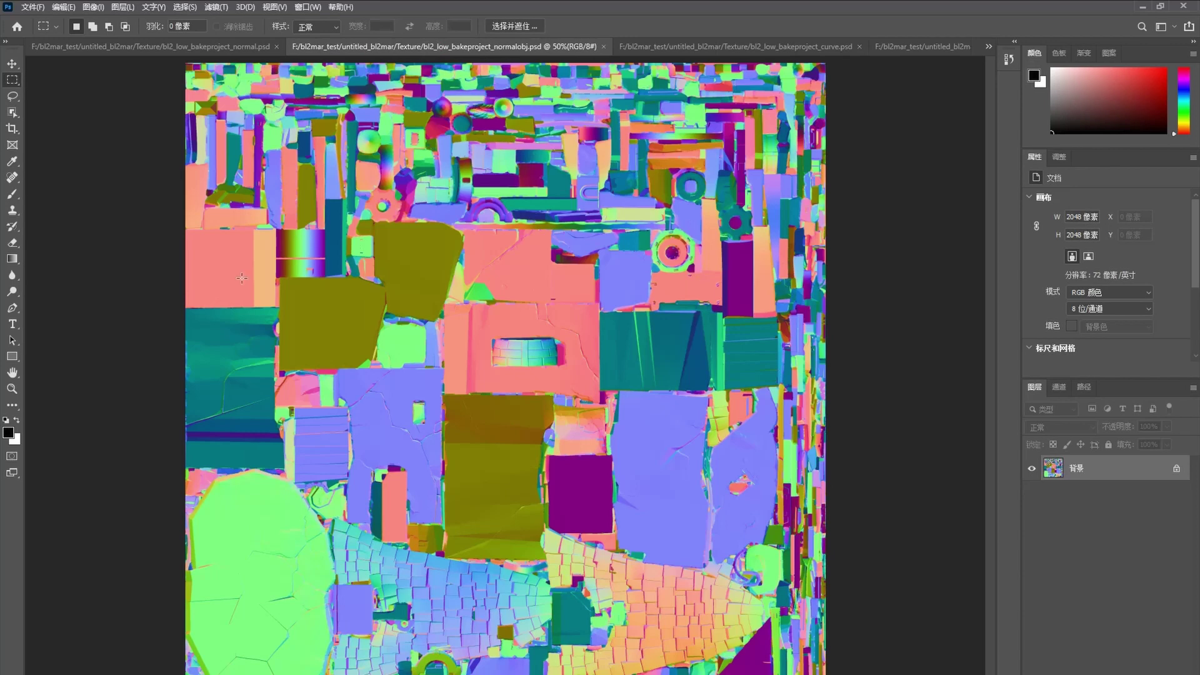
{"action": "key", "text": "ctrl+shift+Tab"}
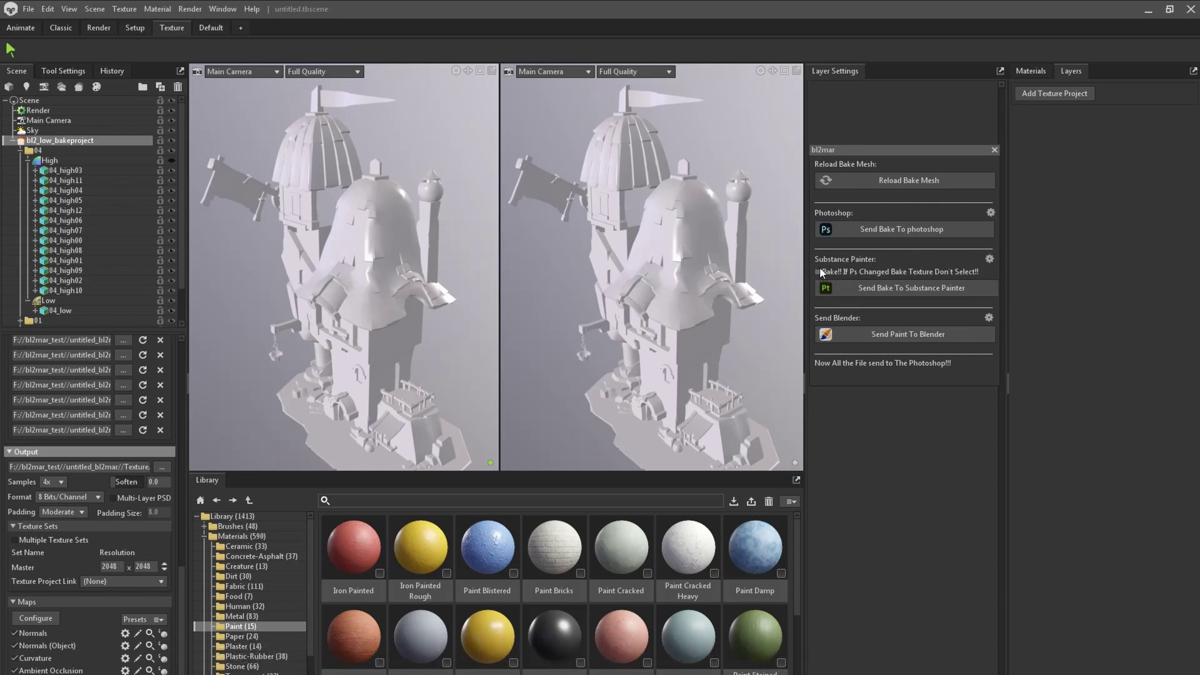
From Marmoset Toolbag, send the bake to Substance Painter, allow its launch parameters and dismiss the home screen.
{"action": "left_click", "coordinate": [830, 304]}
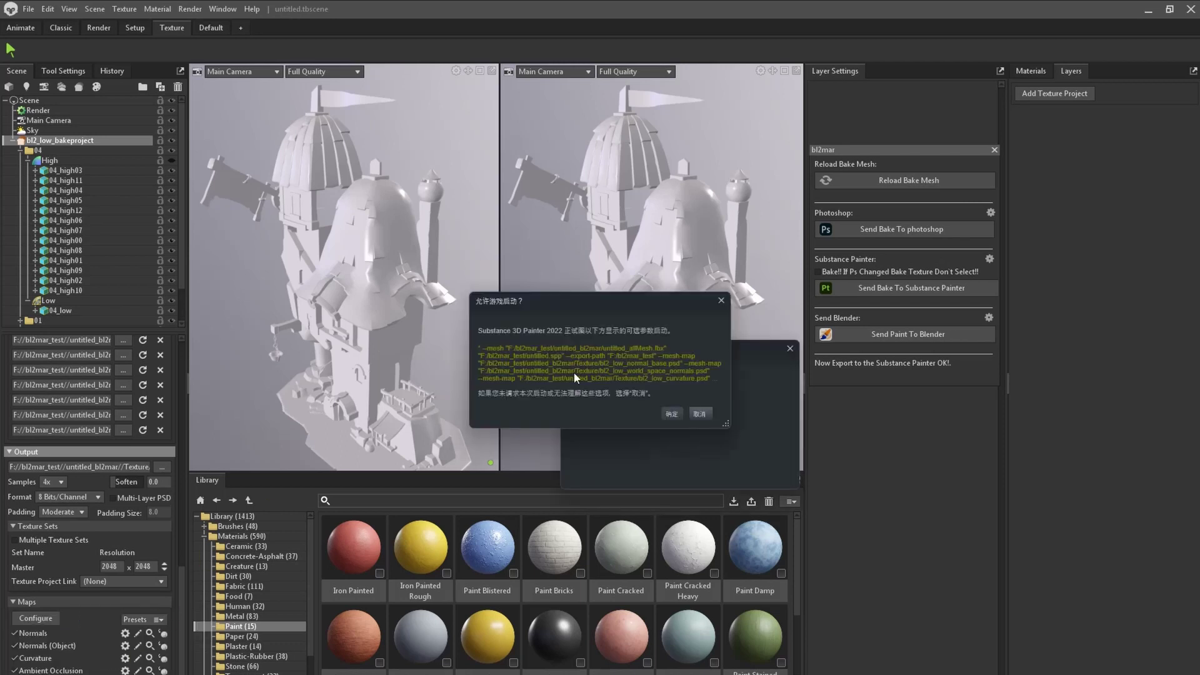
{"action": "left_click", "coordinate": [670, 414]}
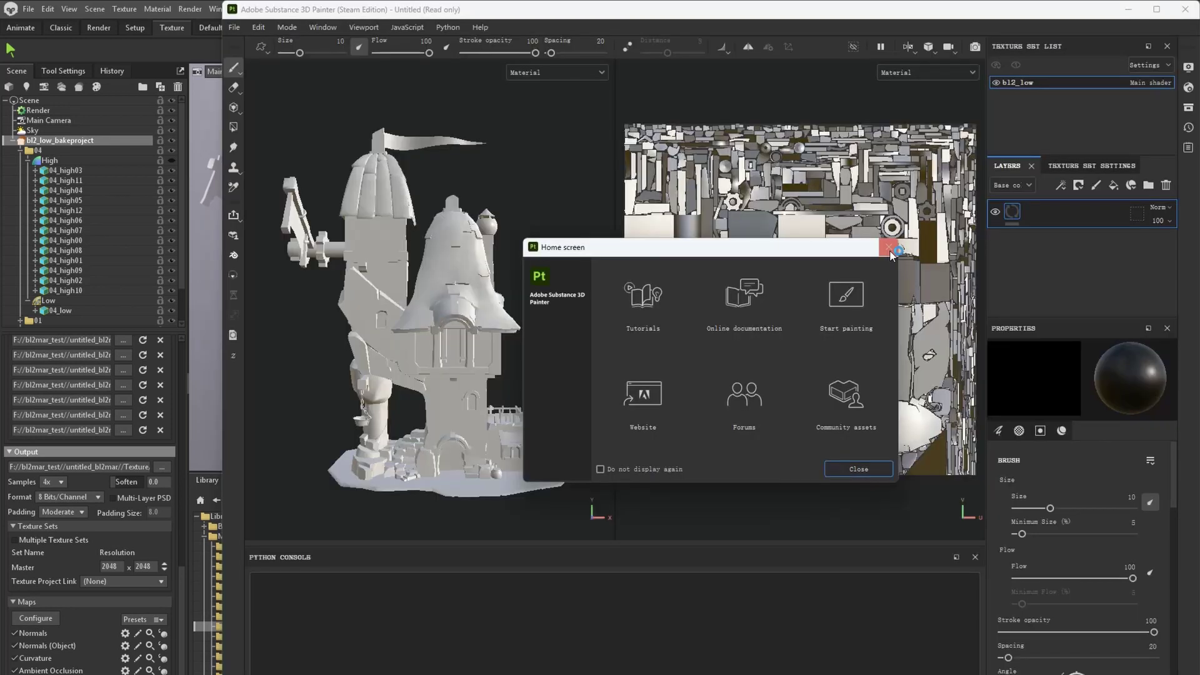
{"action": "left_click", "coordinate": [889, 250]}
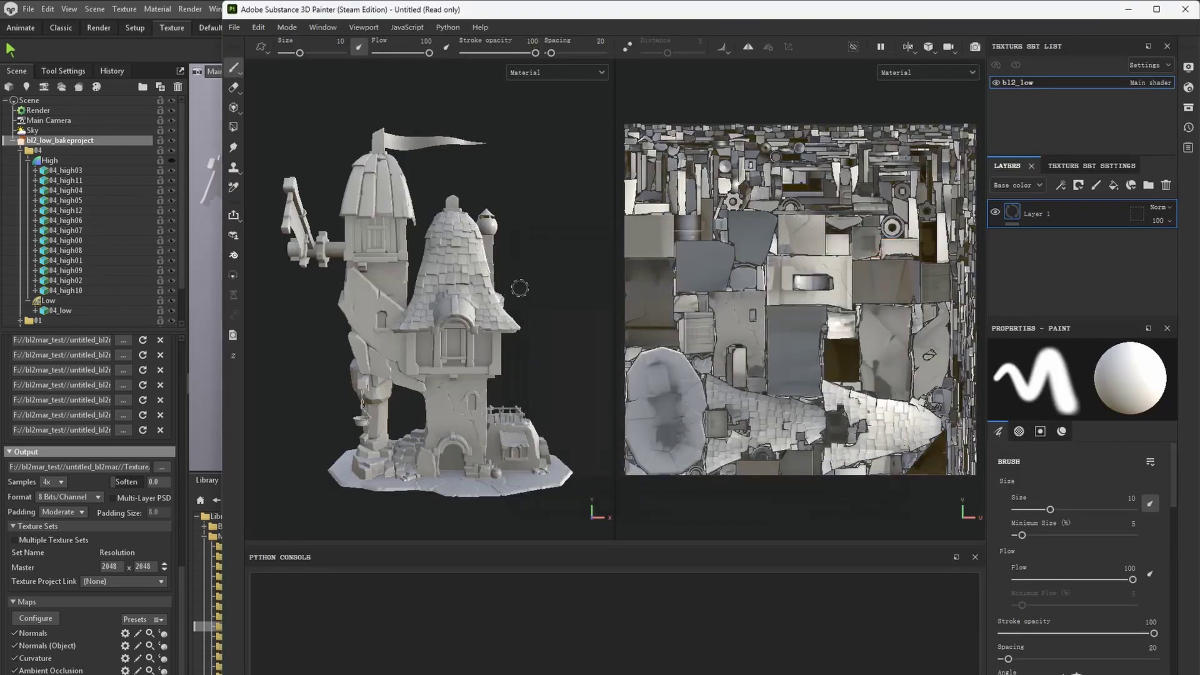
Orbit the tower in Substance Painter and examine the mesh maps assigned in the bl2_low texture set settings.
{"action": "left_click_drag", "start_coordinate": [556, 271], "coordinate": [487, 315], "text": "alt"}
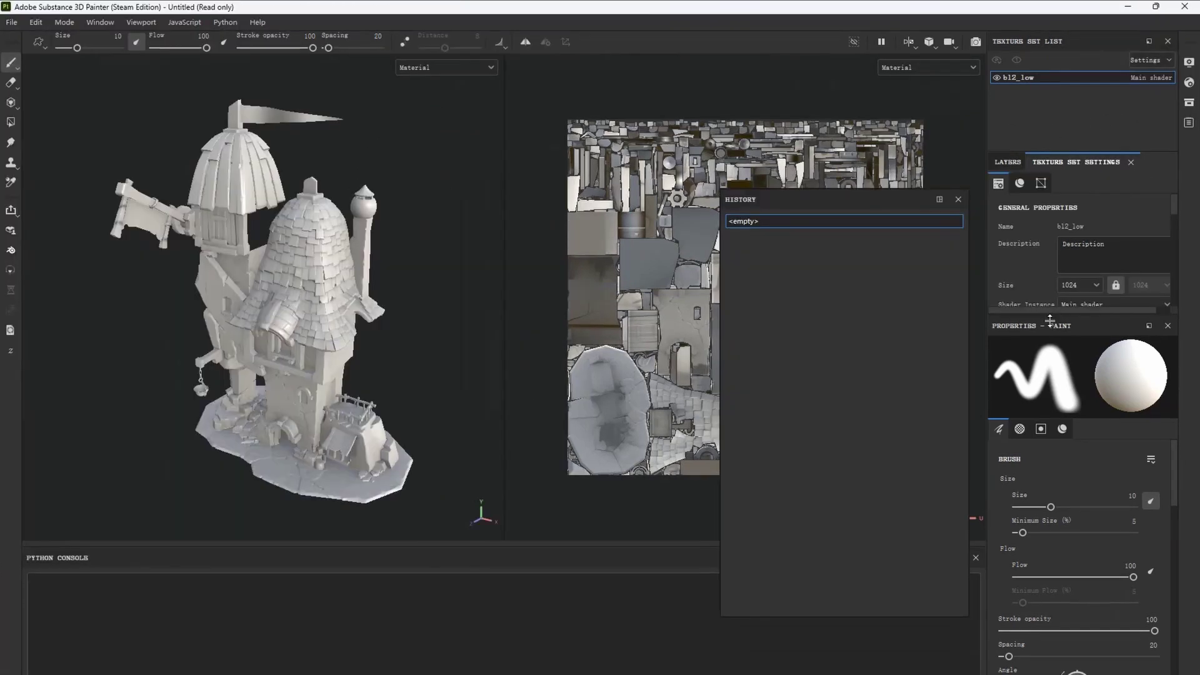
{"action": "left_click_drag", "start_coordinate": [1049, 322], "coordinate": [1040, 576]}
{"action": "left_click_drag", "start_coordinate": [1173, 337], "coordinate": [1175, 466]}
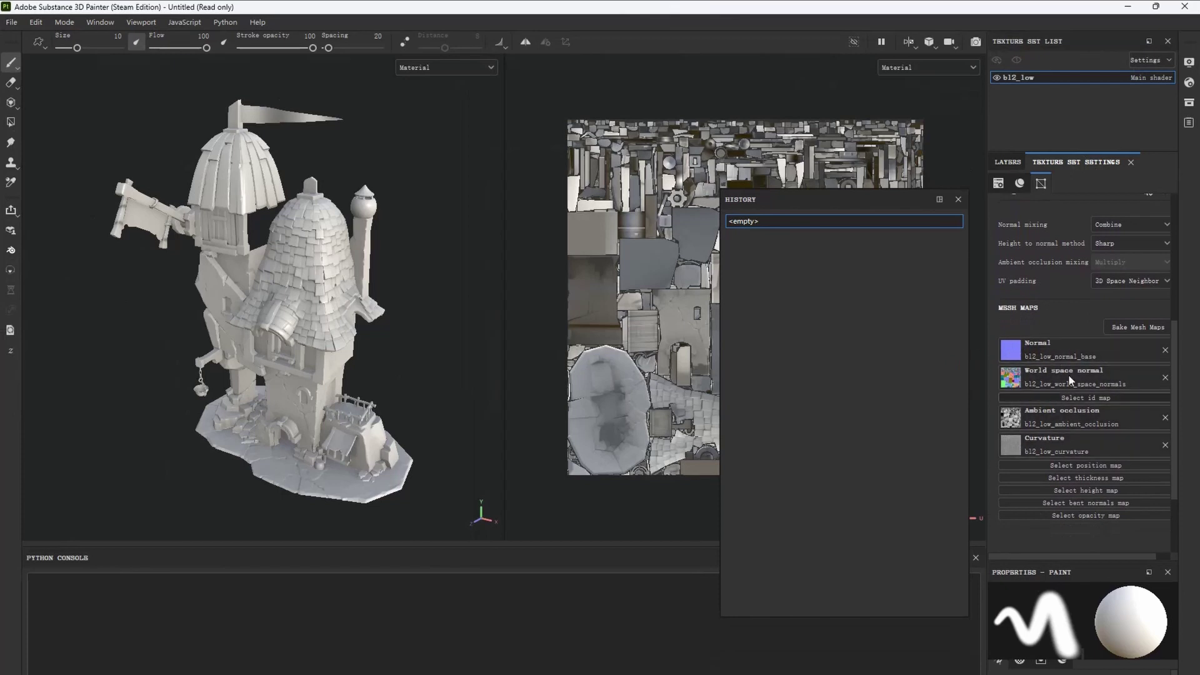
Switch to Blender, select the roof's low-poly mesh on the tower, and return to Marmoset Toolbag.
{"action": "key", "text": "alt+Tab"}
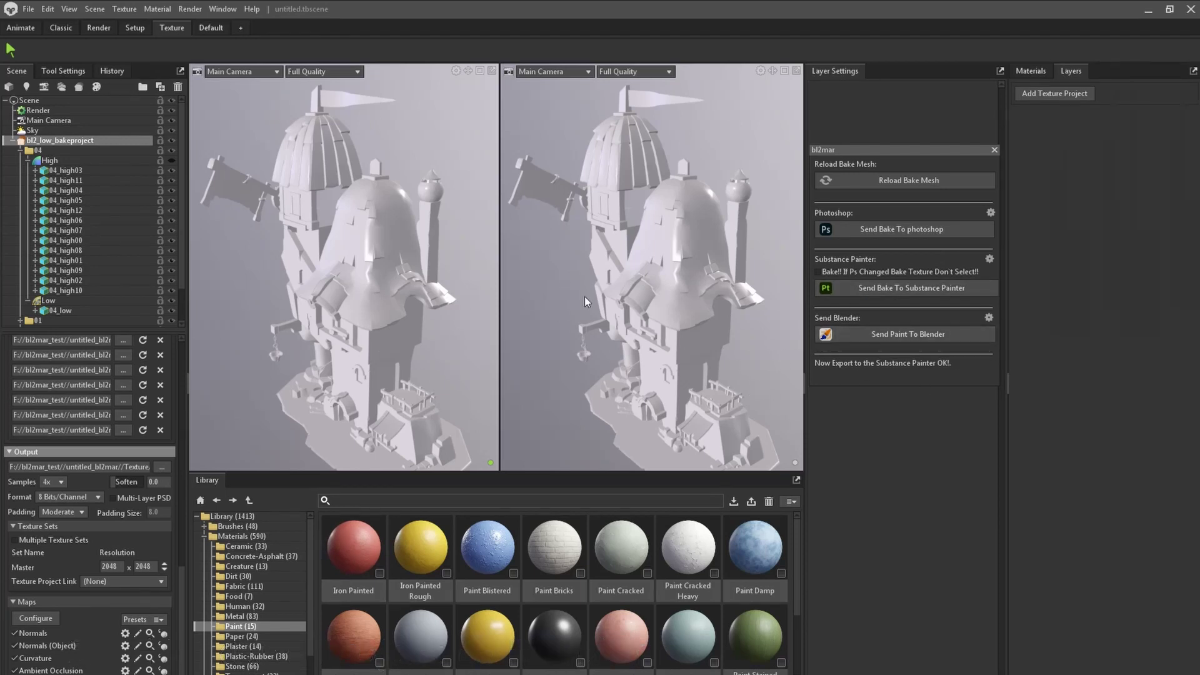
{"action": "left_click", "coordinate": [886, 336]}
{"action": "left_click", "coordinate": [242, 178]}
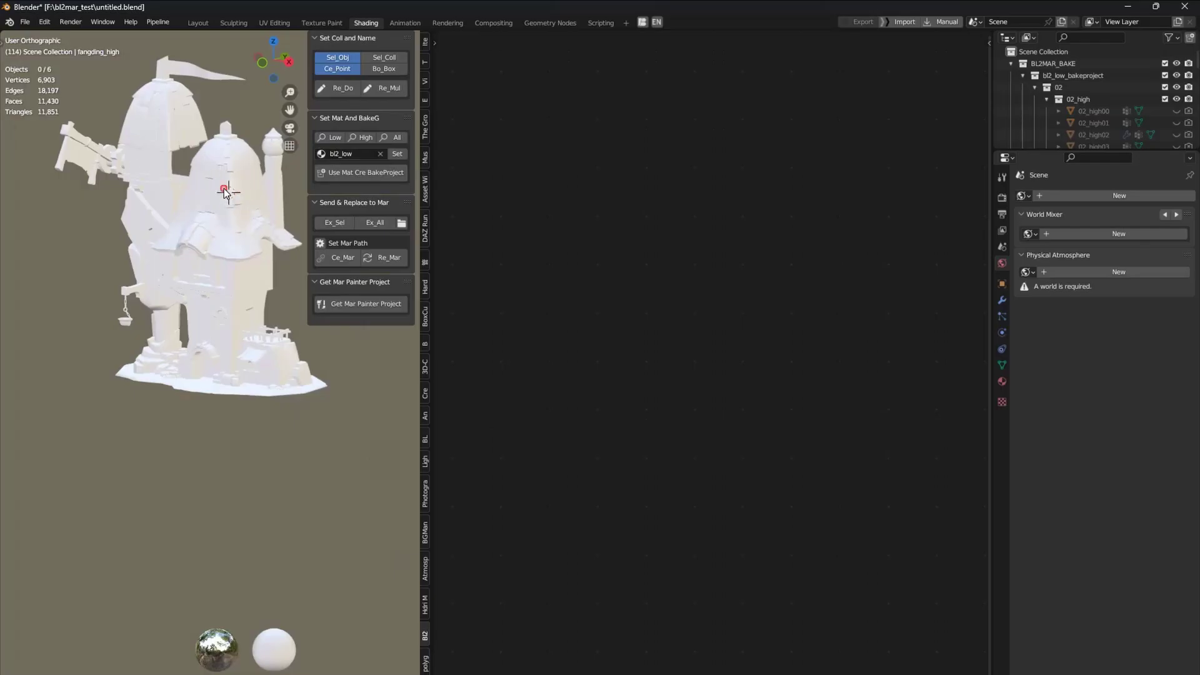
{"action": "left_click", "coordinate": [225, 191]}
{"action": "key", "text": "alt+Tab"}
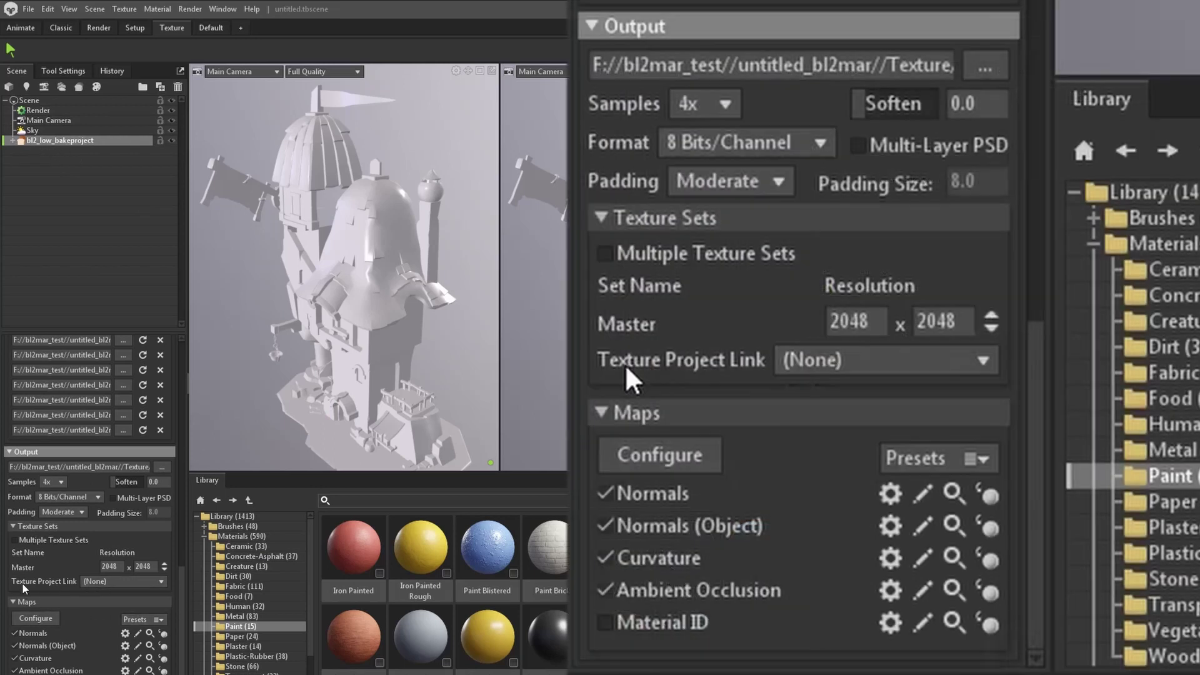
Link the bake project to a new texture project and select that texture project in the scene.
{"action": "left_click", "coordinate": [91, 581]}
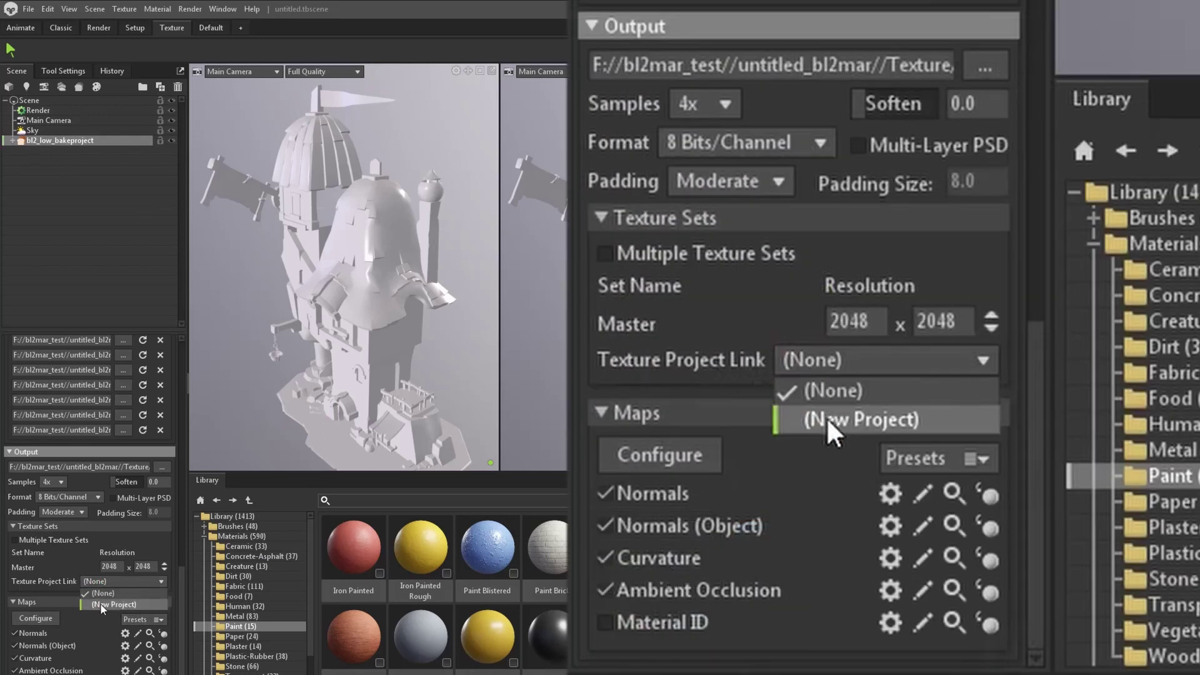
{"action": "left_click", "coordinate": [115, 604]}
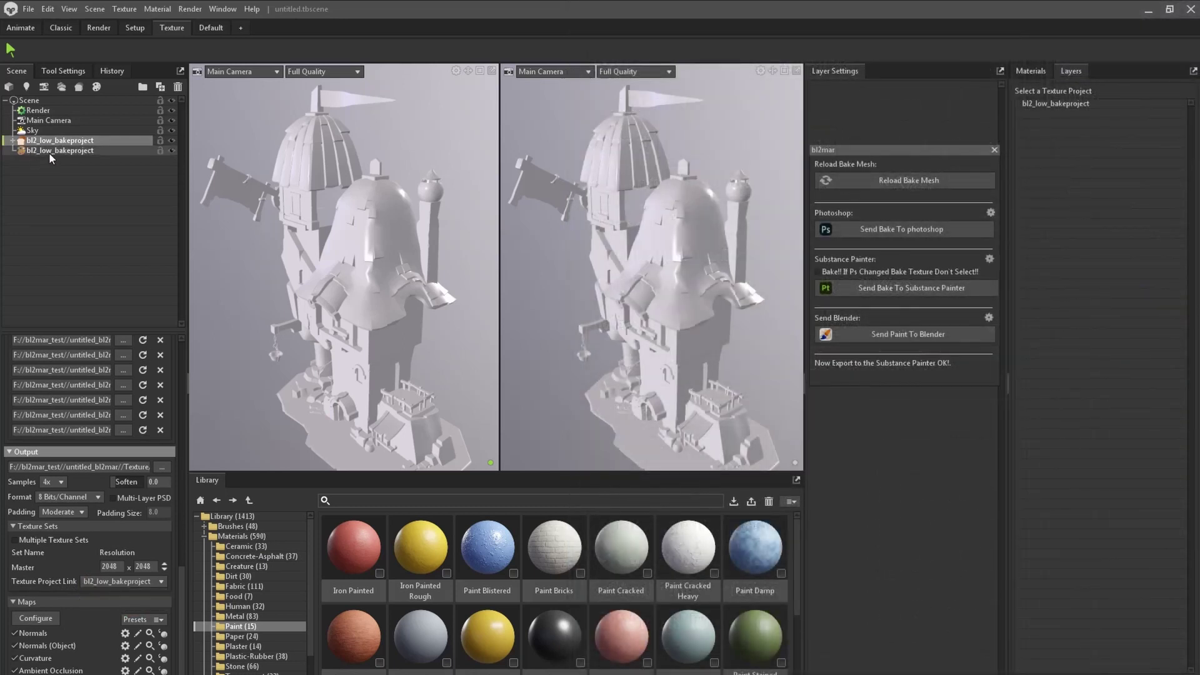
{"action": "left_click", "coordinate": [49, 151]}
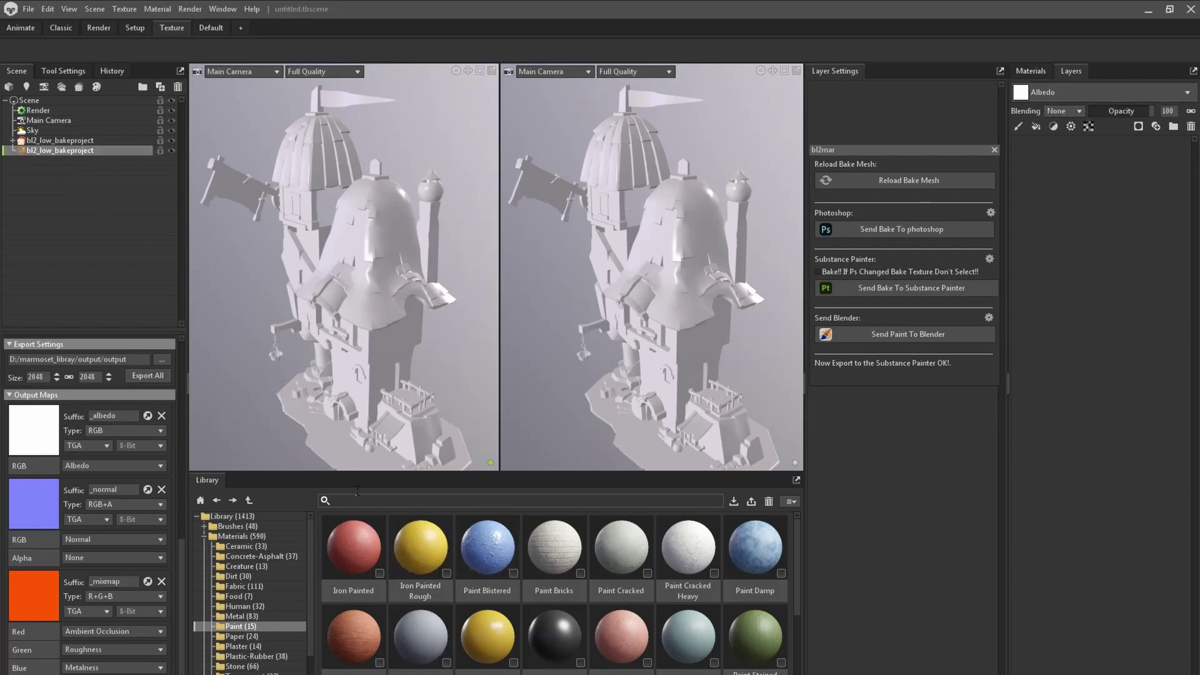
Add the Iron Painted material as a layer of the texture project, inspect it on the tower and reselect the texture project.
{"action": "mouse_move", "coordinate": [349, 550]}
{"action": "left_mouse_down"}
{"action": "mouse_move", "coordinate": [1108, 235]}
{"action": "mouse_move", "coordinate": [1104, 224]}
{"action": "mouse_move", "coordinate": [1084, 229]}
{"action": "left_mouse_up"}
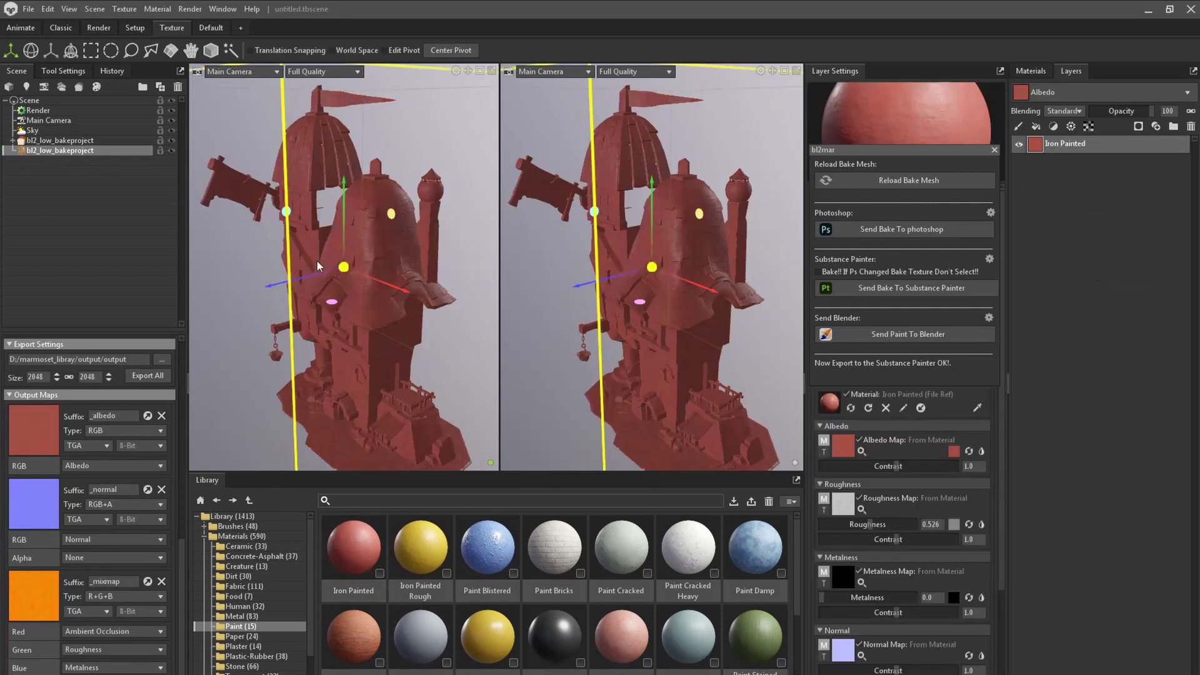
{"action": "scroll", "coordinate": [375, 281], "scroll_direction": "up", "scroll_amount": 5}
{"action": "left_click", "coordinate": [68, 140]}
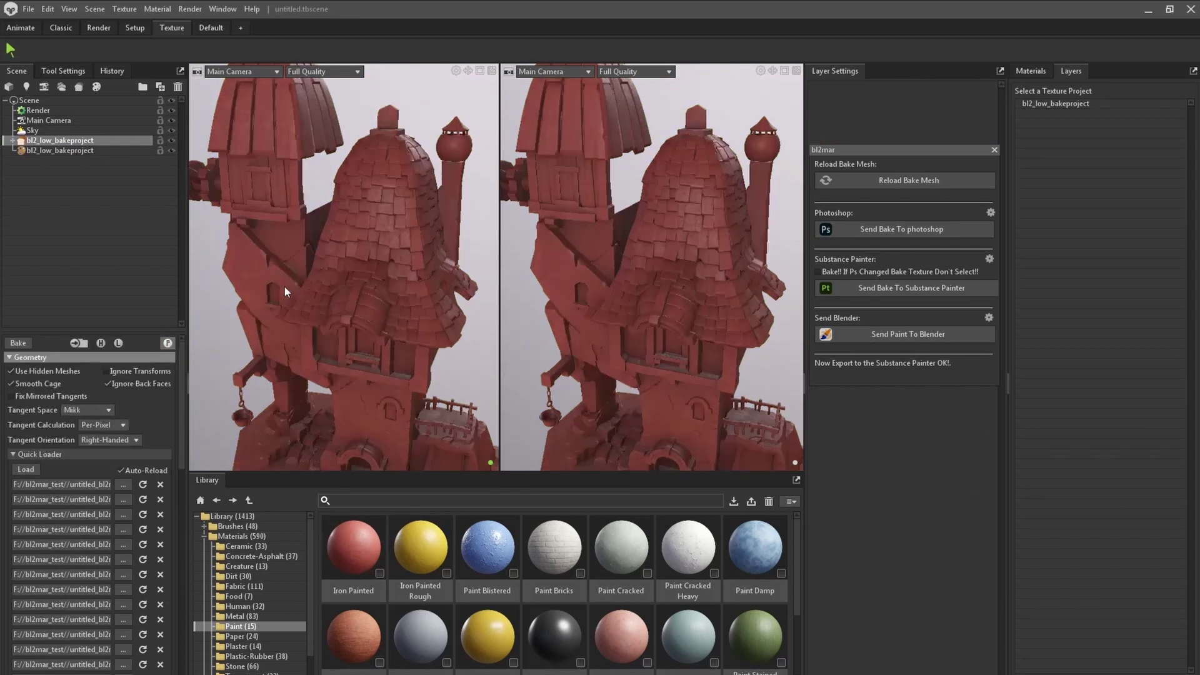
{"action": "left_click_drag", "start_coordinate": [431, 287], "coordinate": [429, 316]}
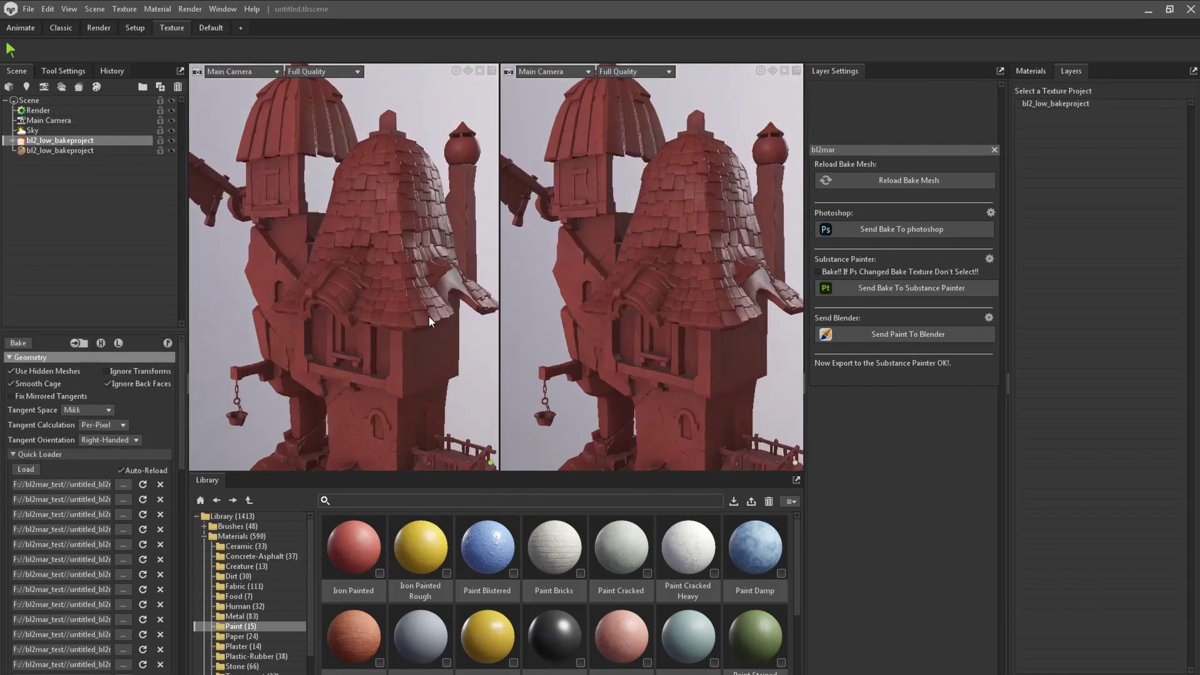
{"action": "left_click", "coordinate": [1056, 104]}
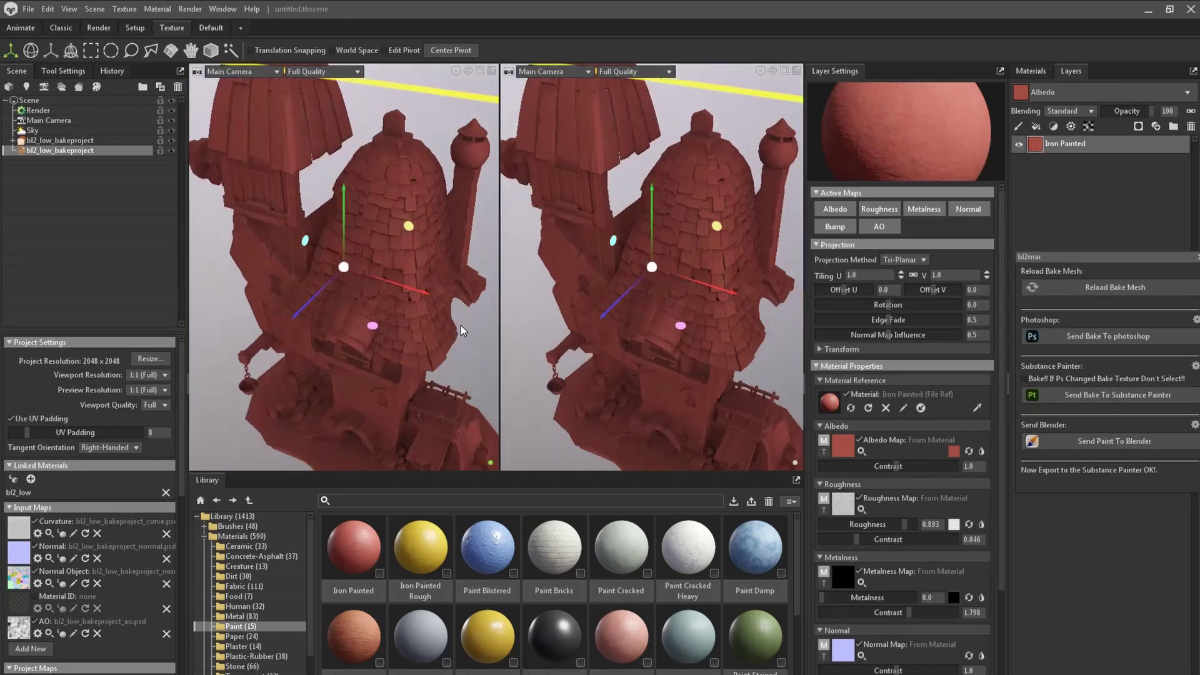
Move the bl2mar plugin window slightly and send the painted texture project to Blender.
{"action": "left_click", "coordinate": [837, 288]}
{"action": "left_click_drag", "start_coordinate": [1065, 256], "coordinate": [1063, 235]}
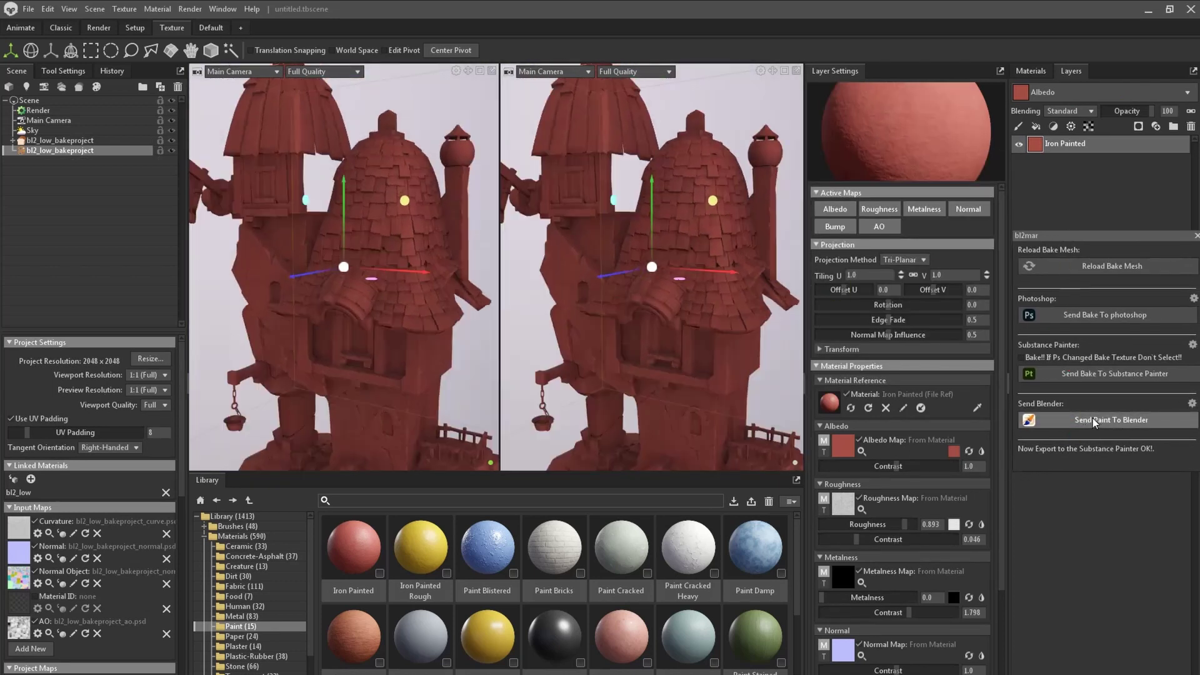
{"action": "left_click", "coordinate": [1092, 418]}
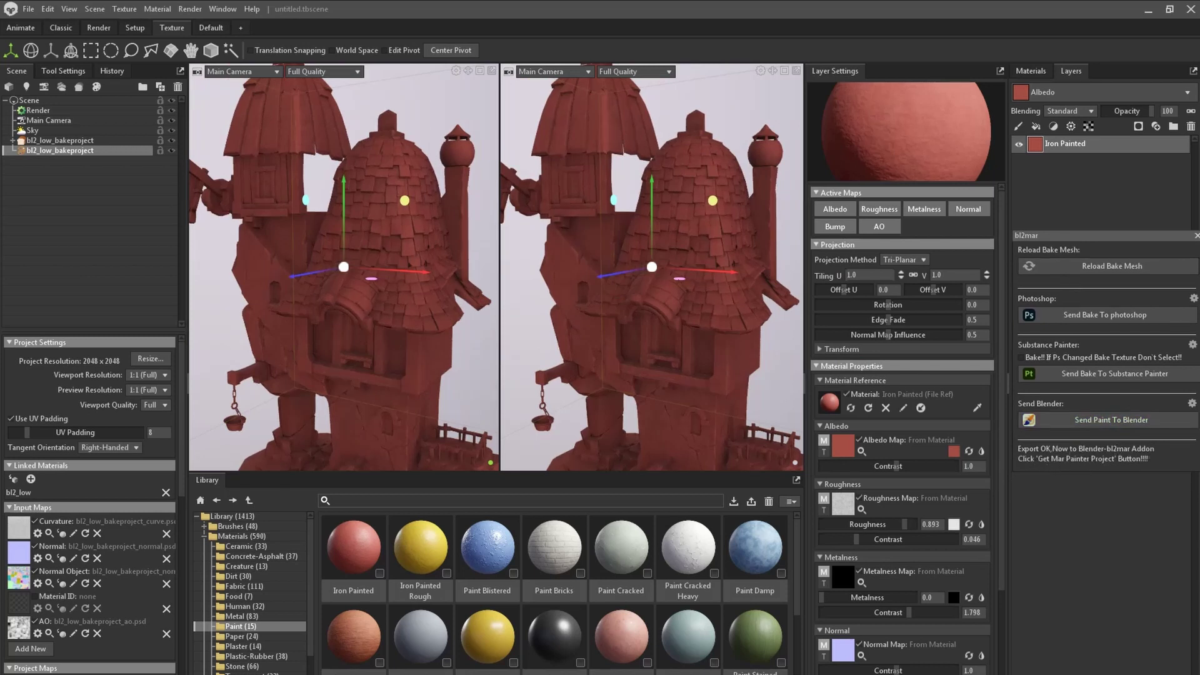
In Blender, import the painted textures onto the bl2_low material with Get Mar Painter Project and check the tower.
{"action": "left_click", "coordinate": [156, 668]}
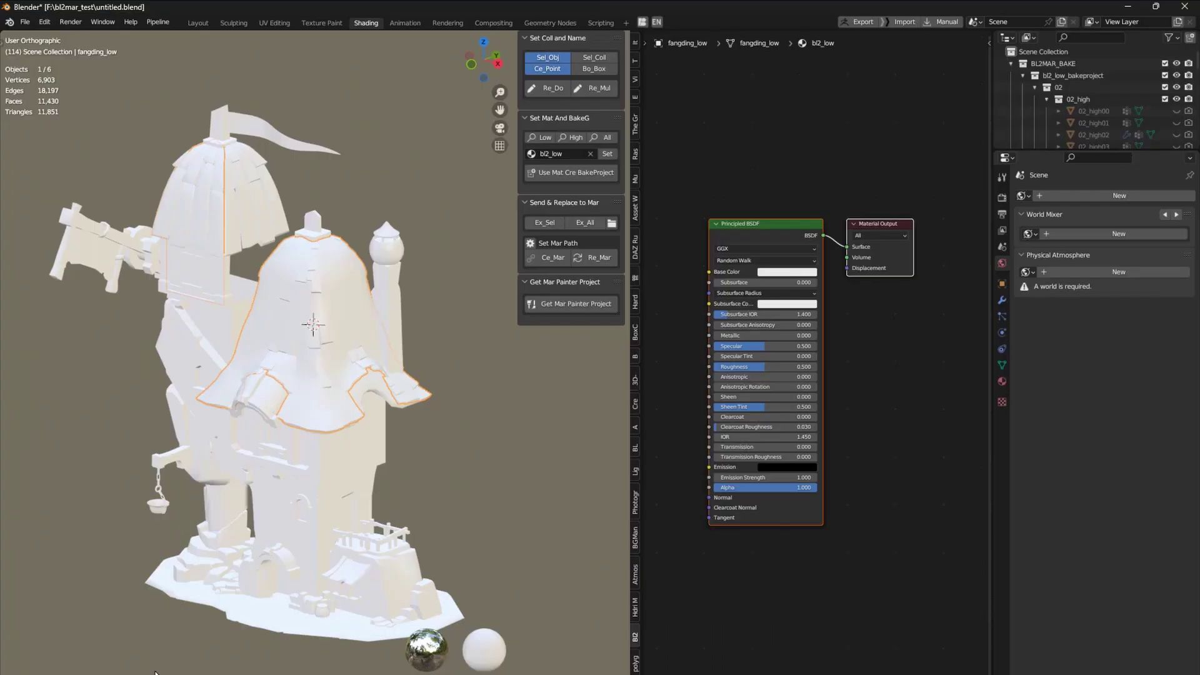
{"action": "left_click", "coordinate": [557, 305]}
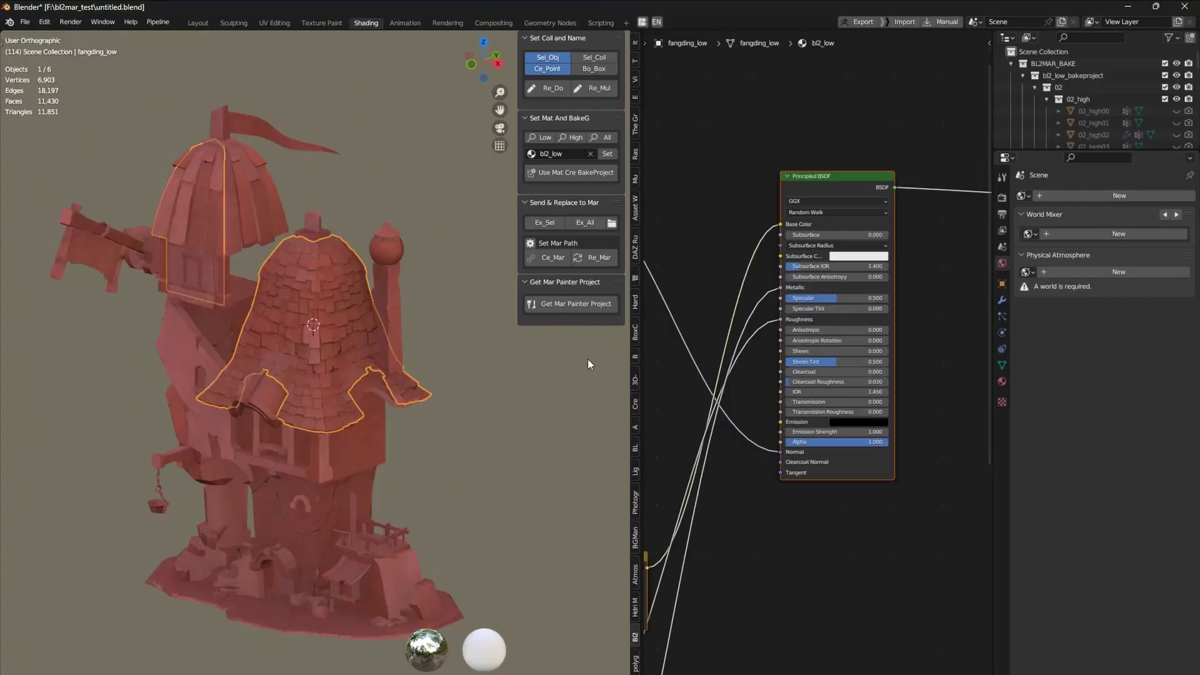
{"action": "middle_click_drag", "start_coordinate": [494, 380], "coordinate": [451, 339]}
{"action": "scroll", "coordinate": [766, 527], "scroll_direction": "down", "scroll_amount": 3}
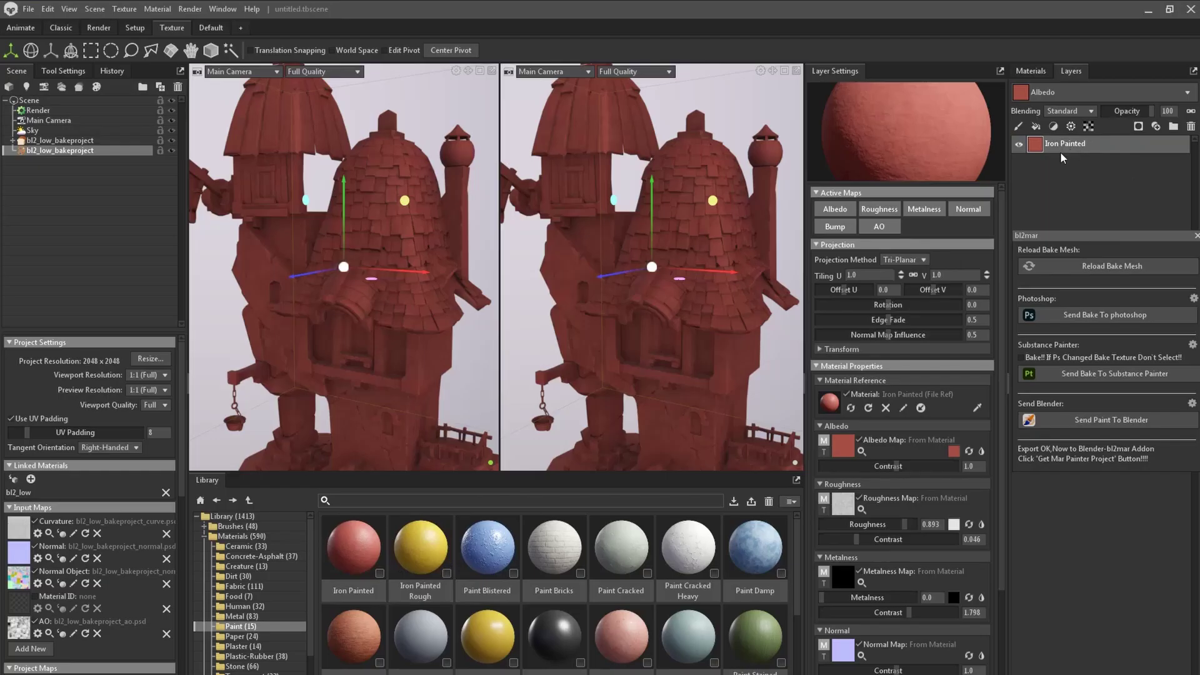
Back in Marmoset Toolbag, add the Iron Painted Rough material as a layer above Iron Painted.
{"action": "mouse_move", "coordinate": [420, 550]}
{"action": "left_mouse_down"}
{"action": "mouse_move", "coordinate": [1056, 161]}
{"action": "mouse_move", "coordinate": [1058, 144]}
{"action": "left_mouse_up"}
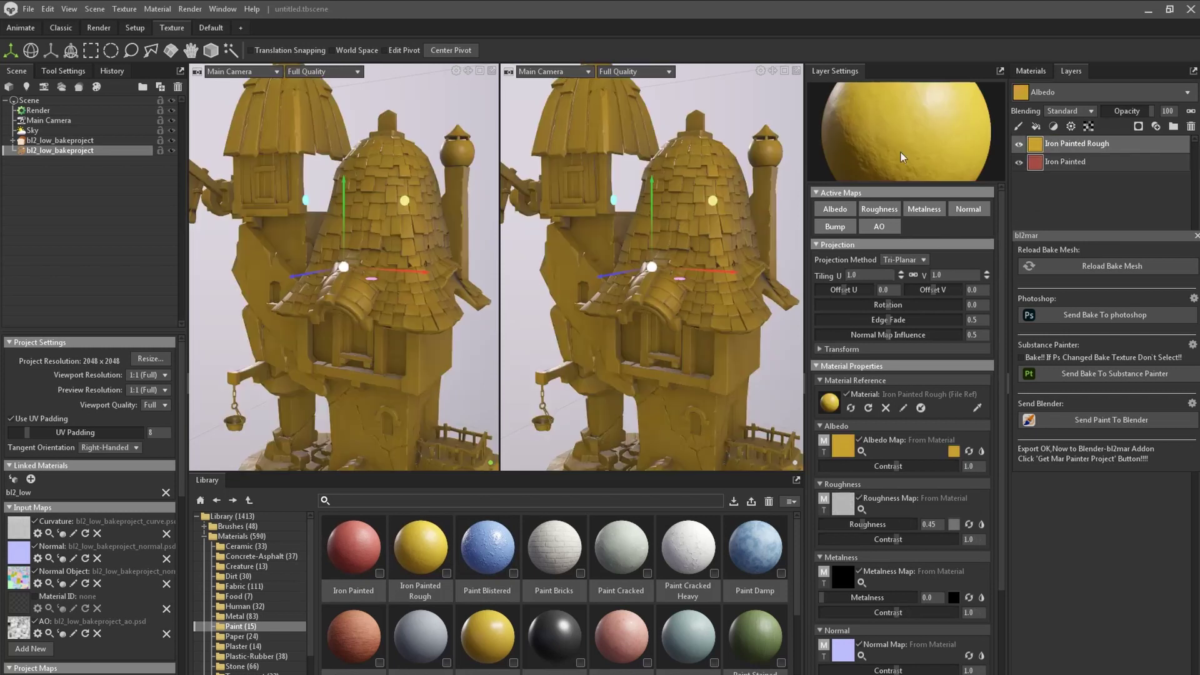